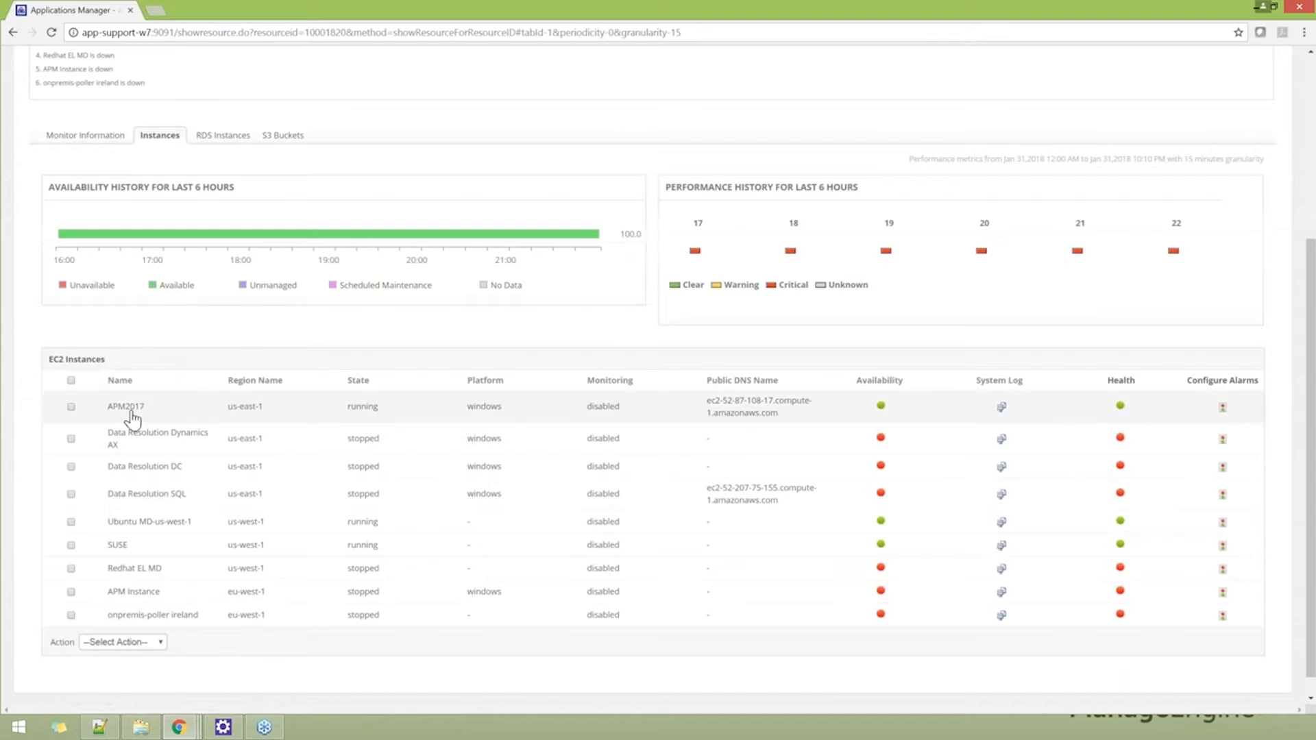
Open the APM2017 EC2 instance and review its CPU utilization, network traffic and disk I/O charts.
left_click(130, 410)
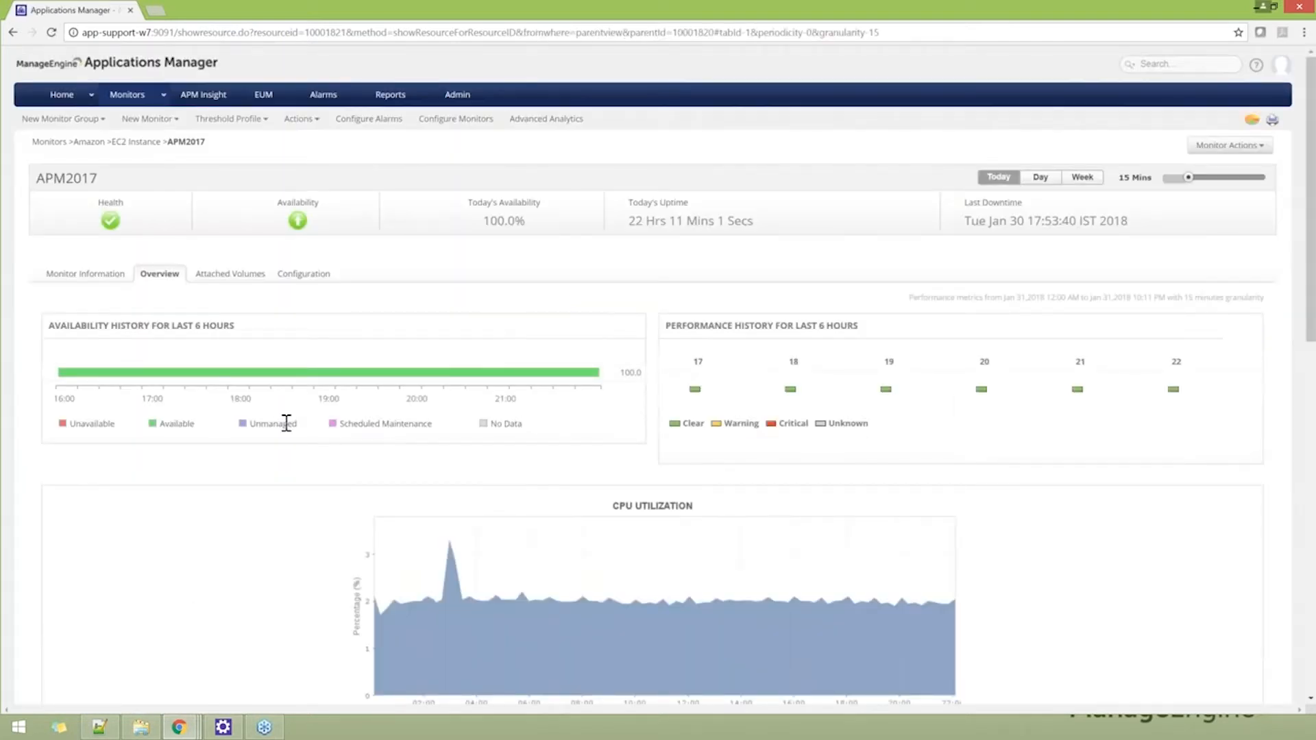
scroll(286, 423, "down", 1)
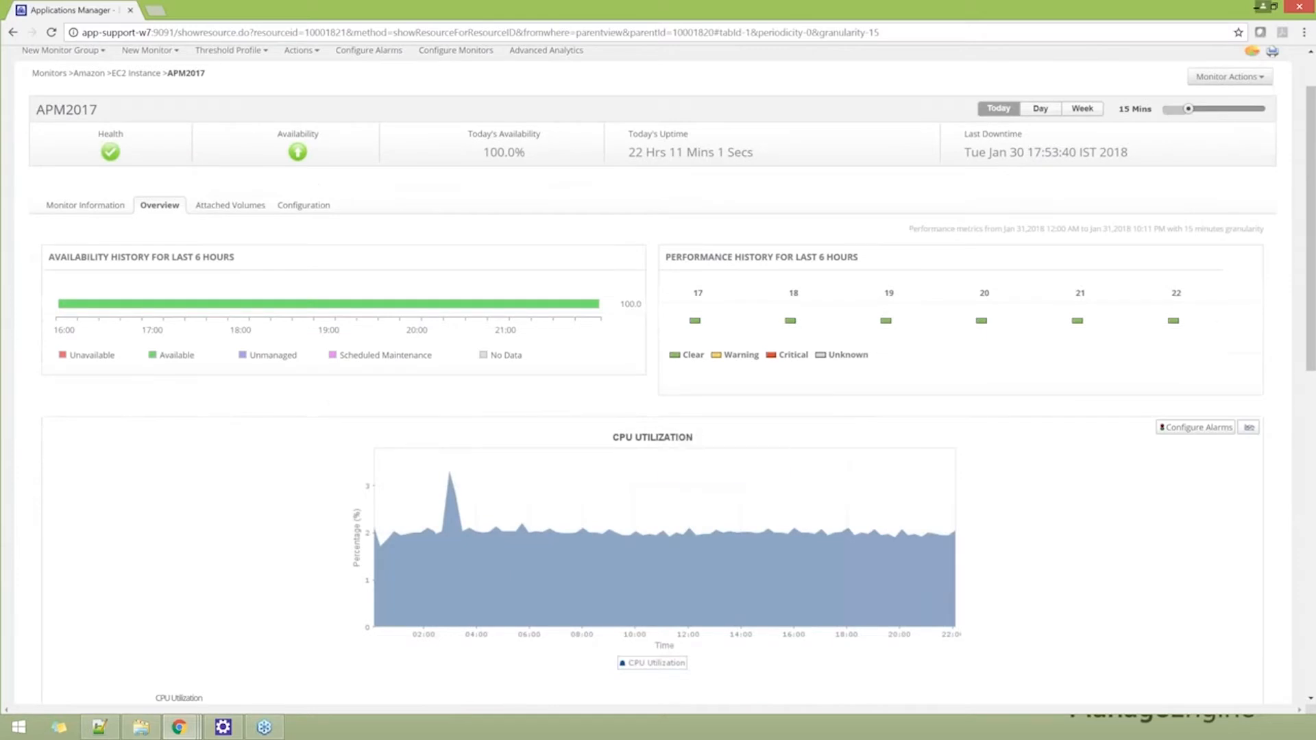
scroll(432, 495, "down", 4)
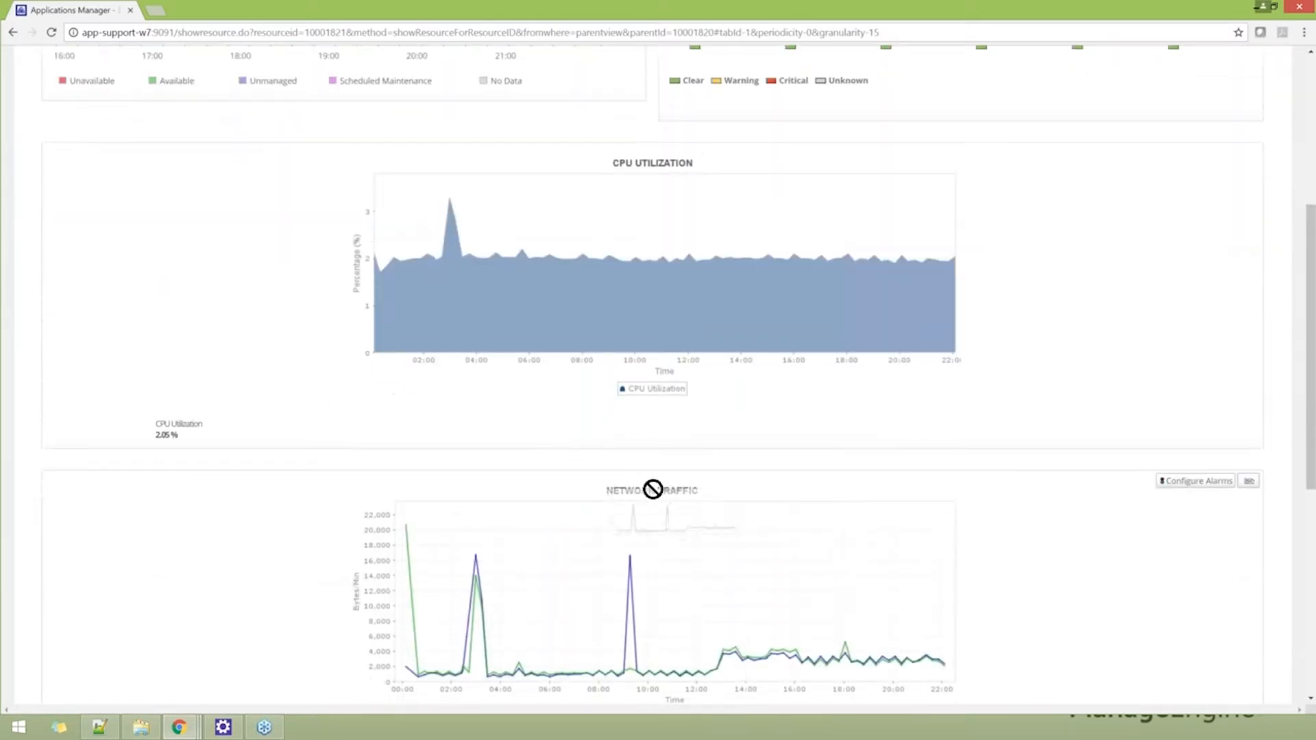
scroll(494, 529, "down", 4)
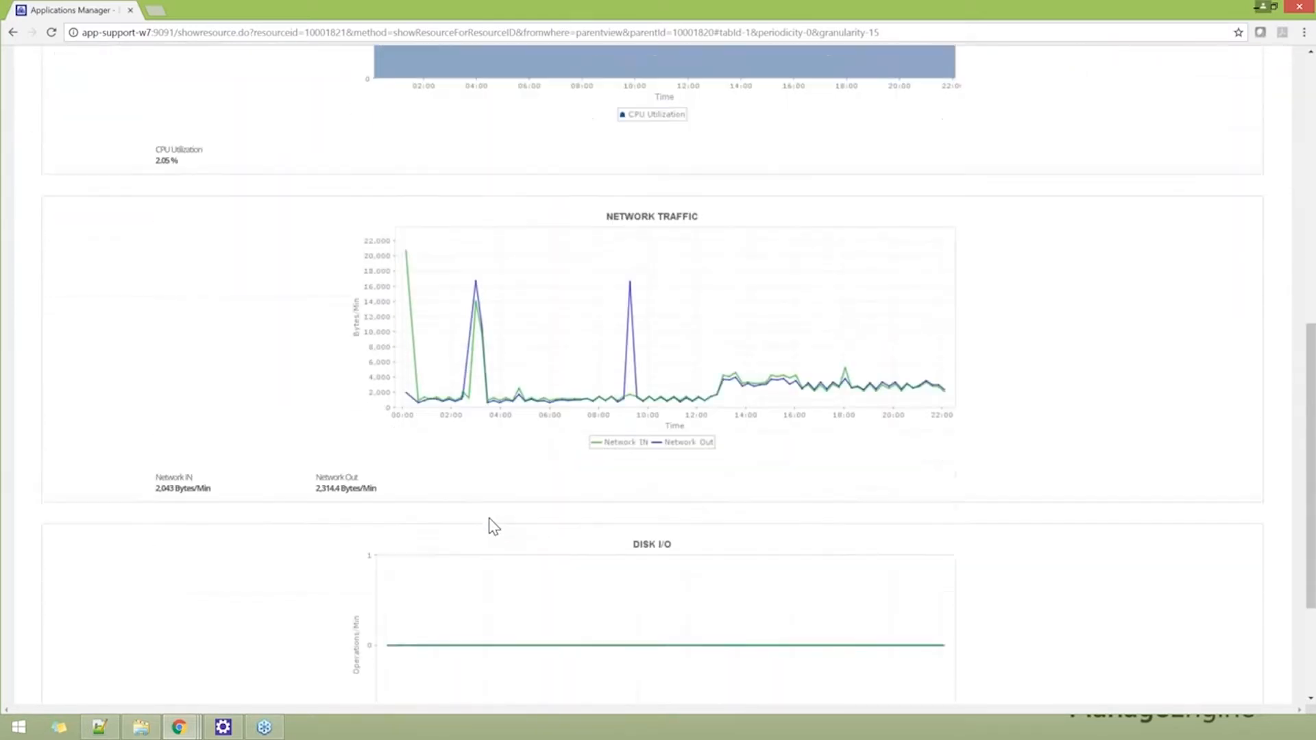
scroll(495, 509, "up", 9)
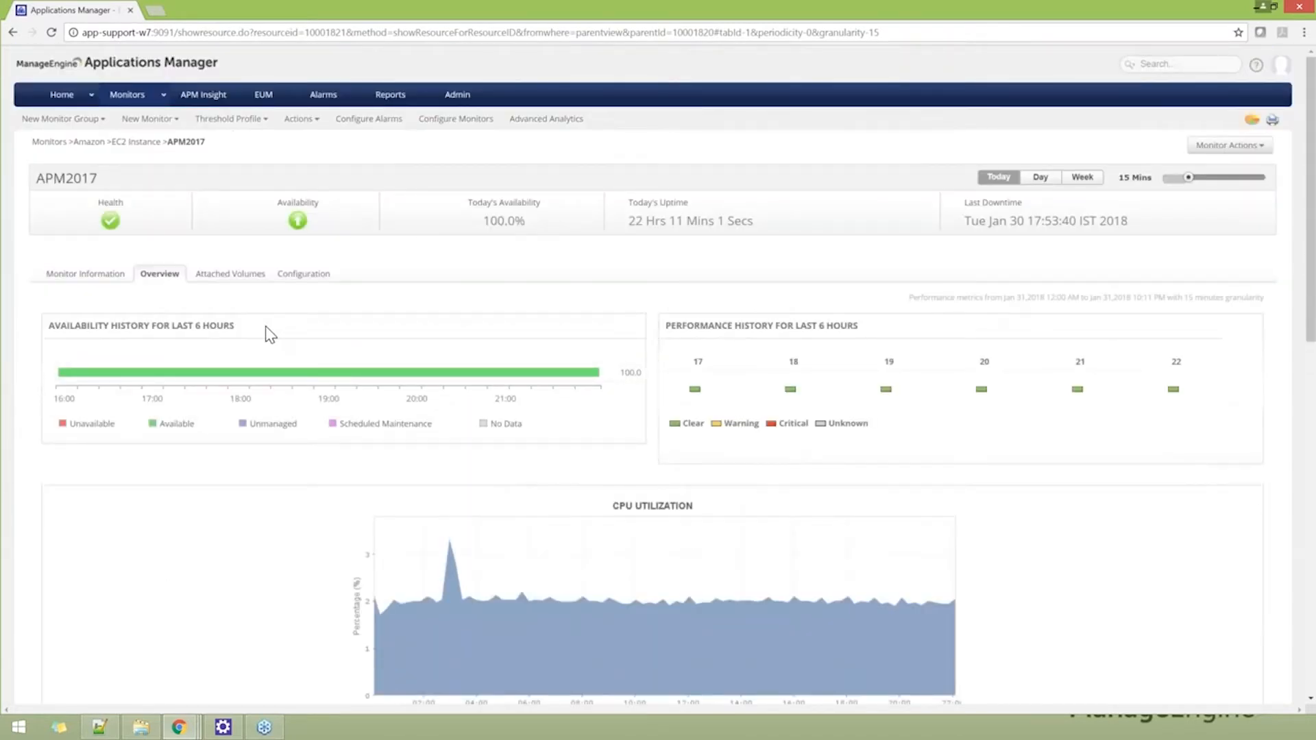
Open the ESXI monitor from the VMware ESX/ESXi category and review its utilization overview and virtual machine list.
left_click(127, 92)
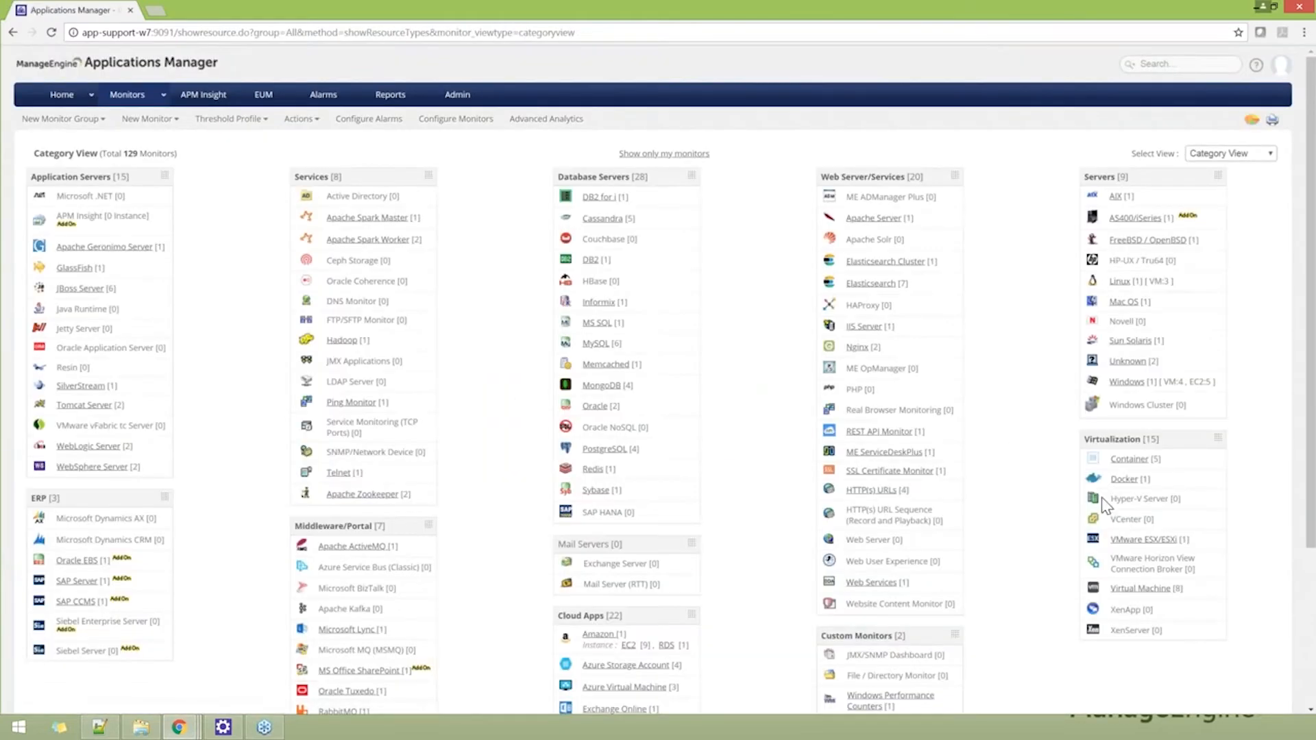
left_click(1121, 541)
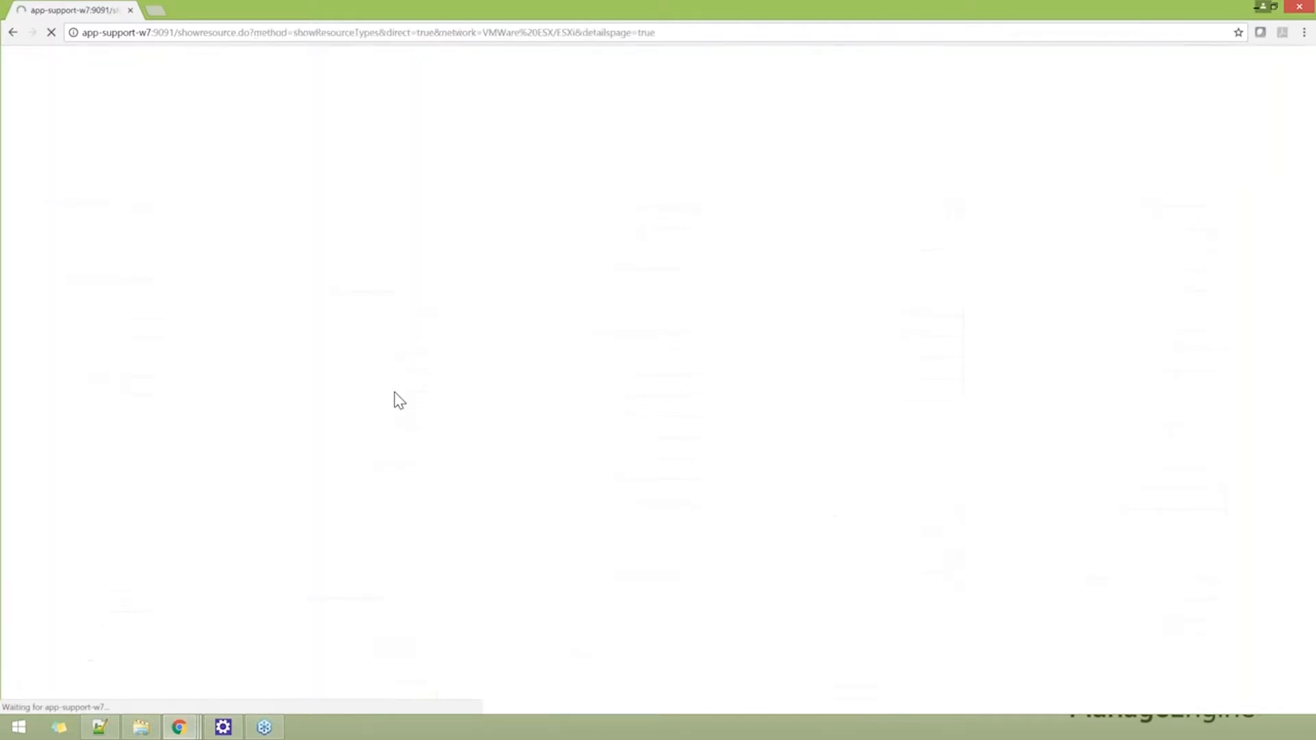
left_click(273, 267)
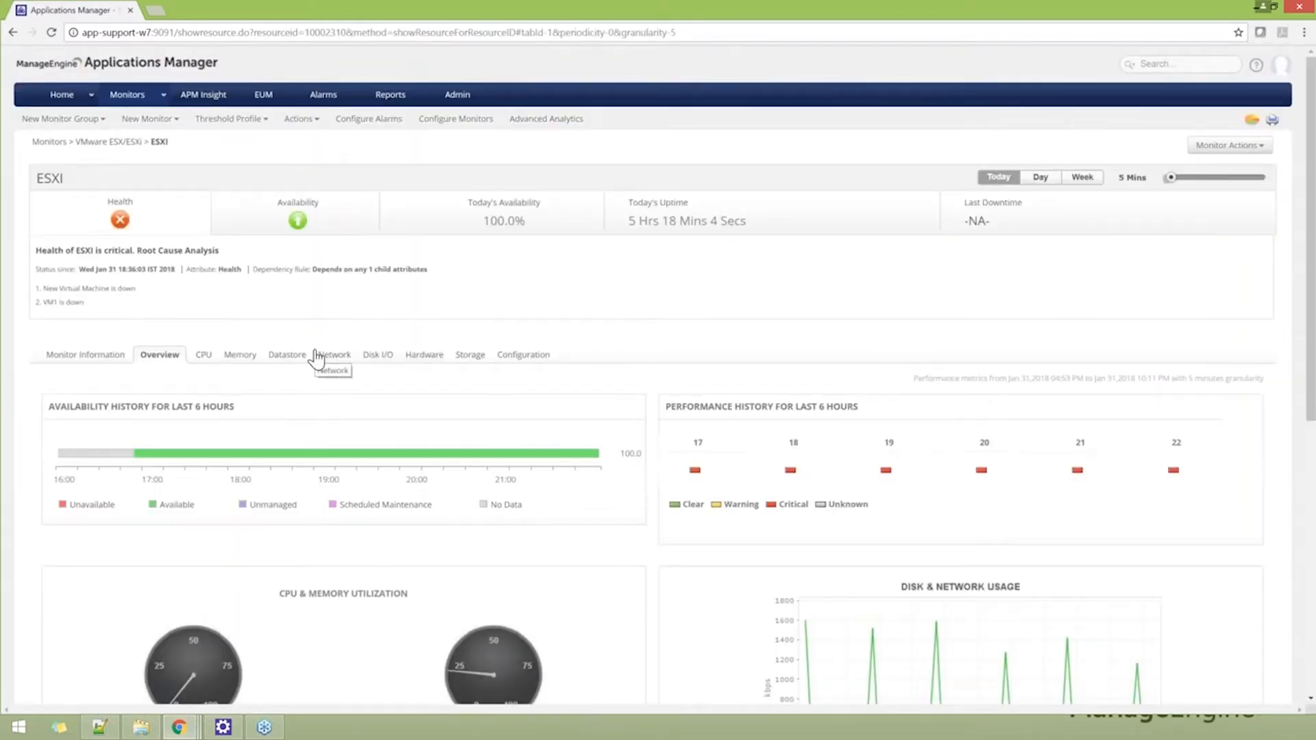
scroll(316, 358, "down", 6)
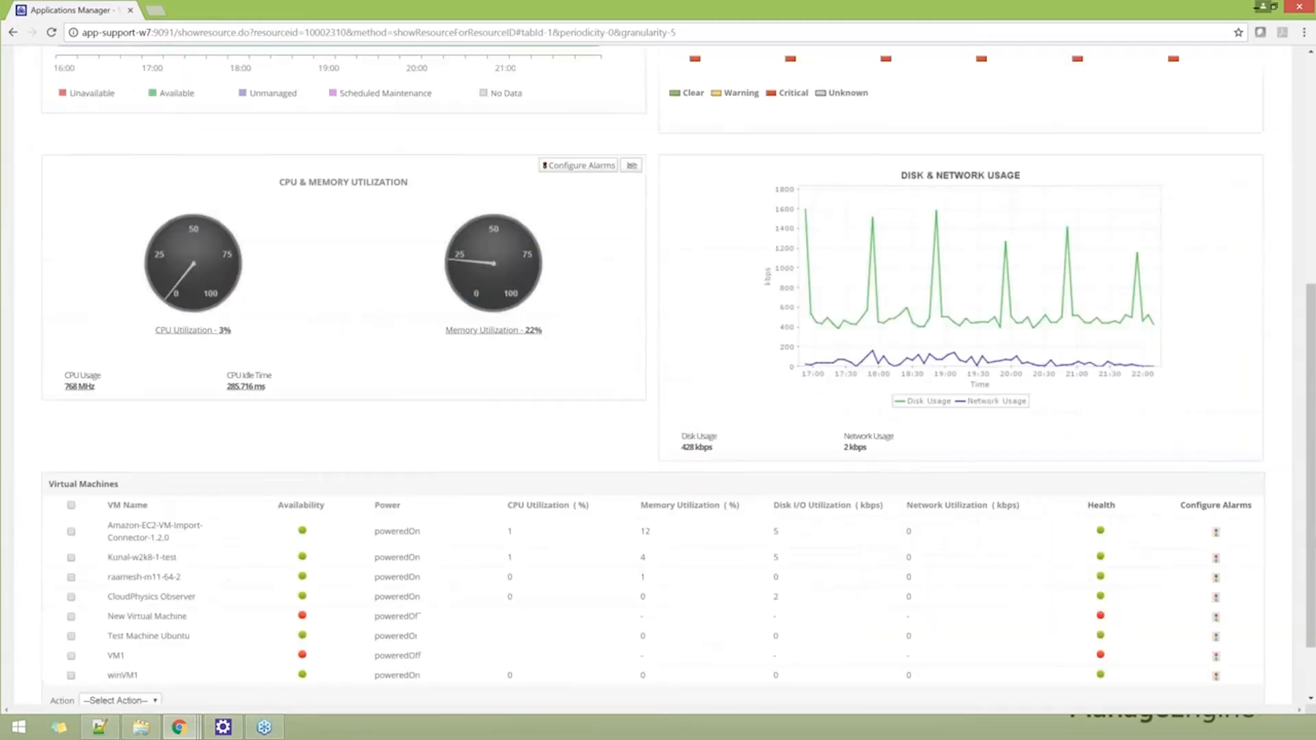
scroll(267, 421, "down", 1)
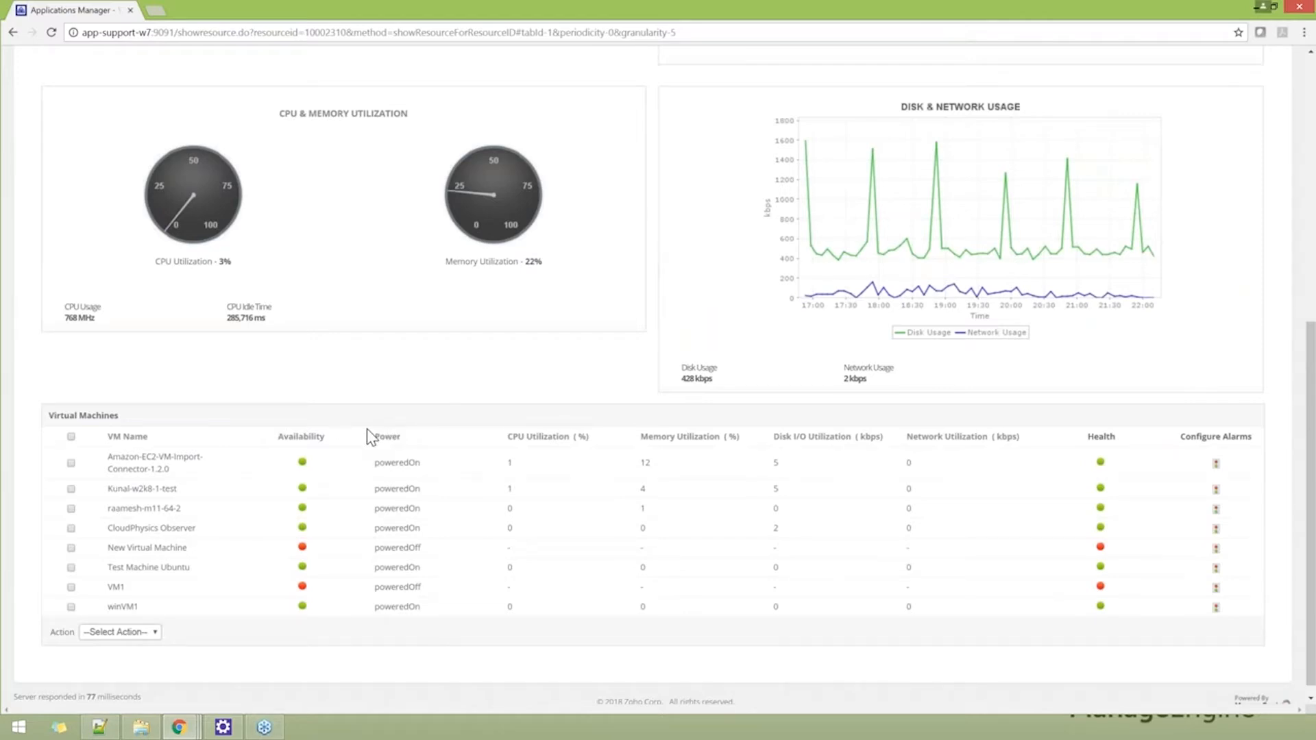
scroll(367, 434, "up", 5)
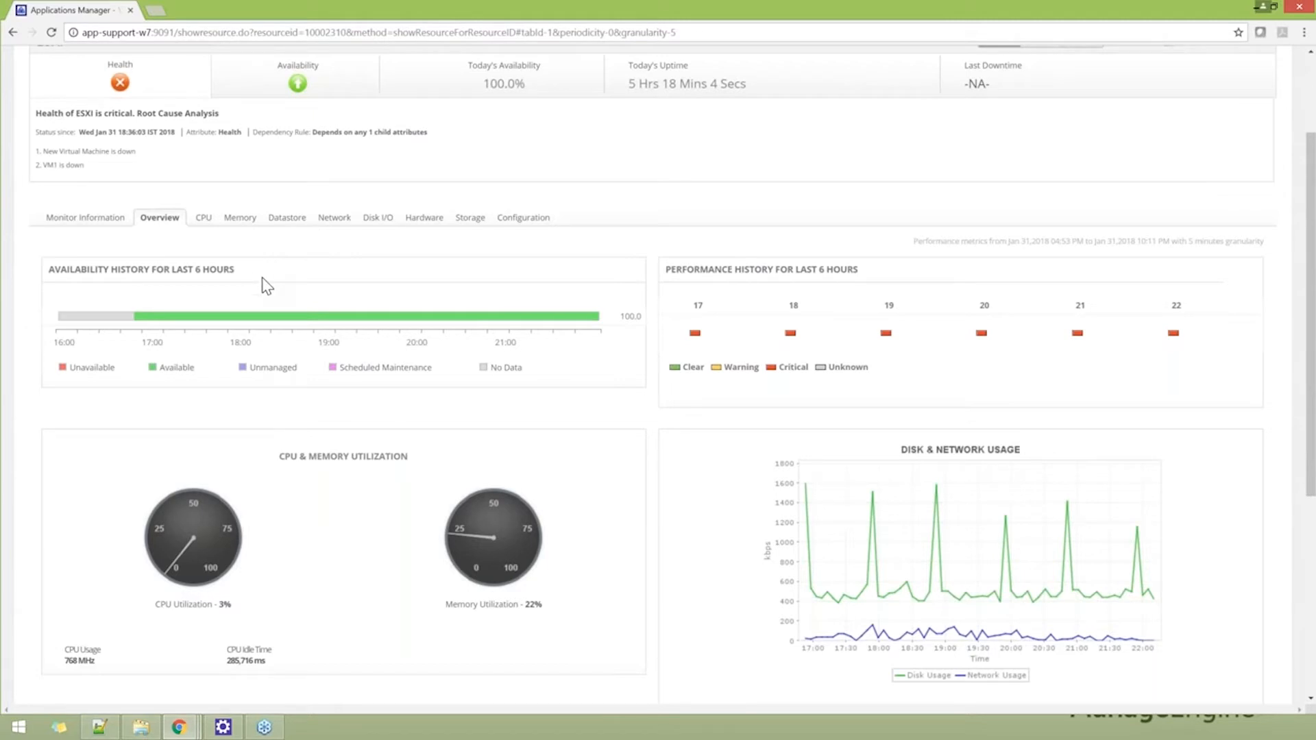
scroll(266, 286, "up", 1)
Open the second virtual machine listed under the ESXI host and show its available monitor actions.
scroll(265, 285, "down", 5)
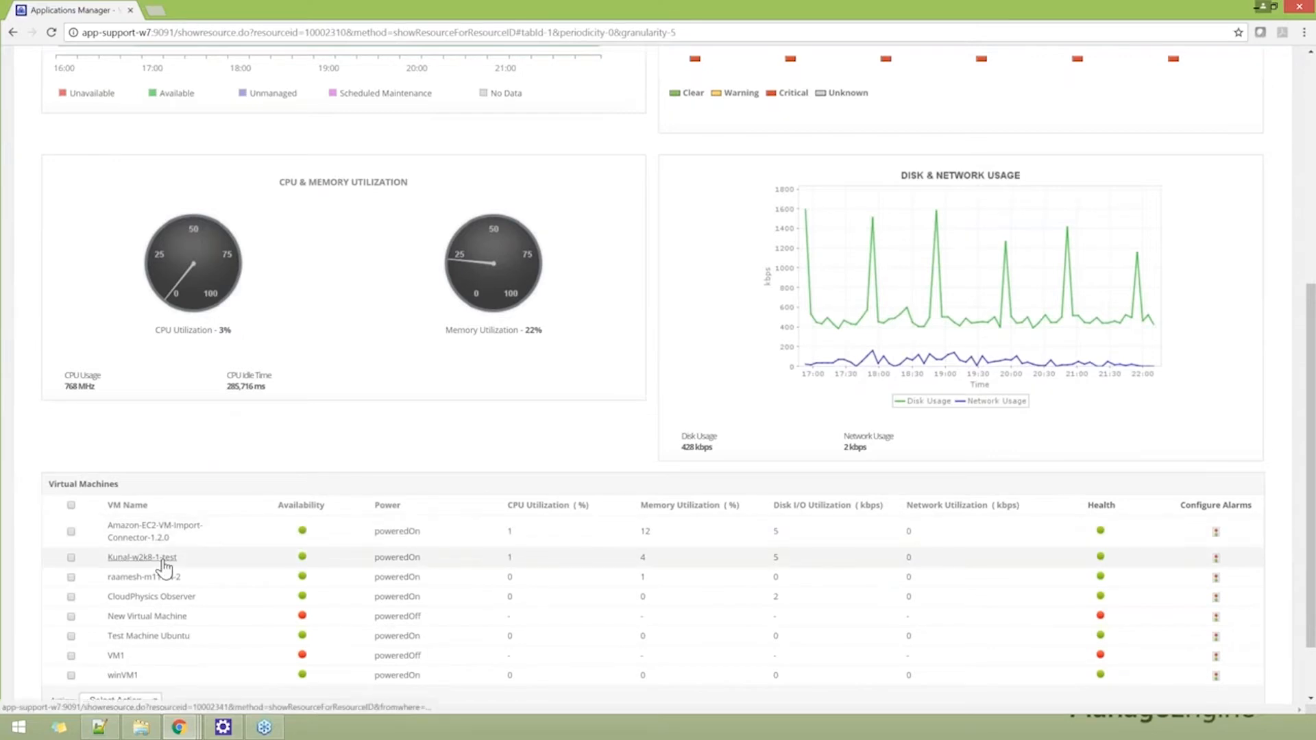
left_click(163, 568)
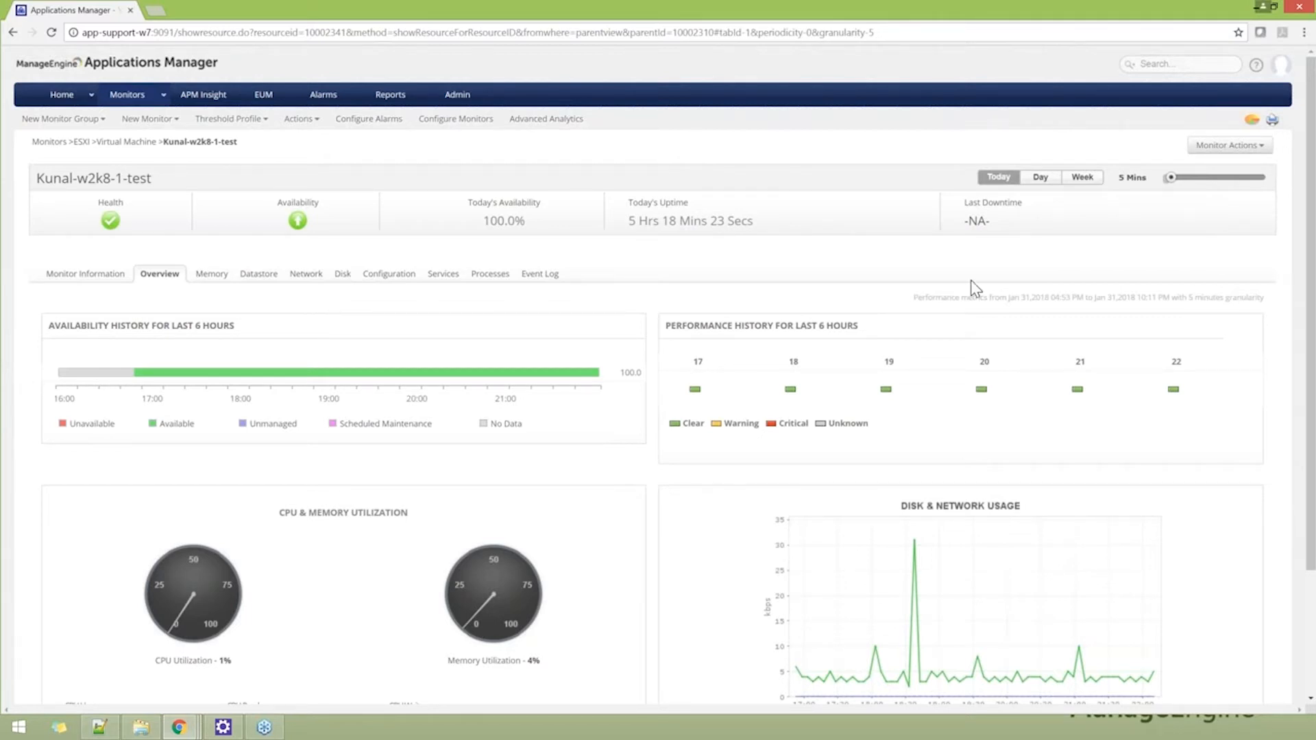
left_click(1257, 147)
Open the Performance Polling settings for servers and examine the Disk I/O Statistics Monitoring options.
left_click(455, 100)
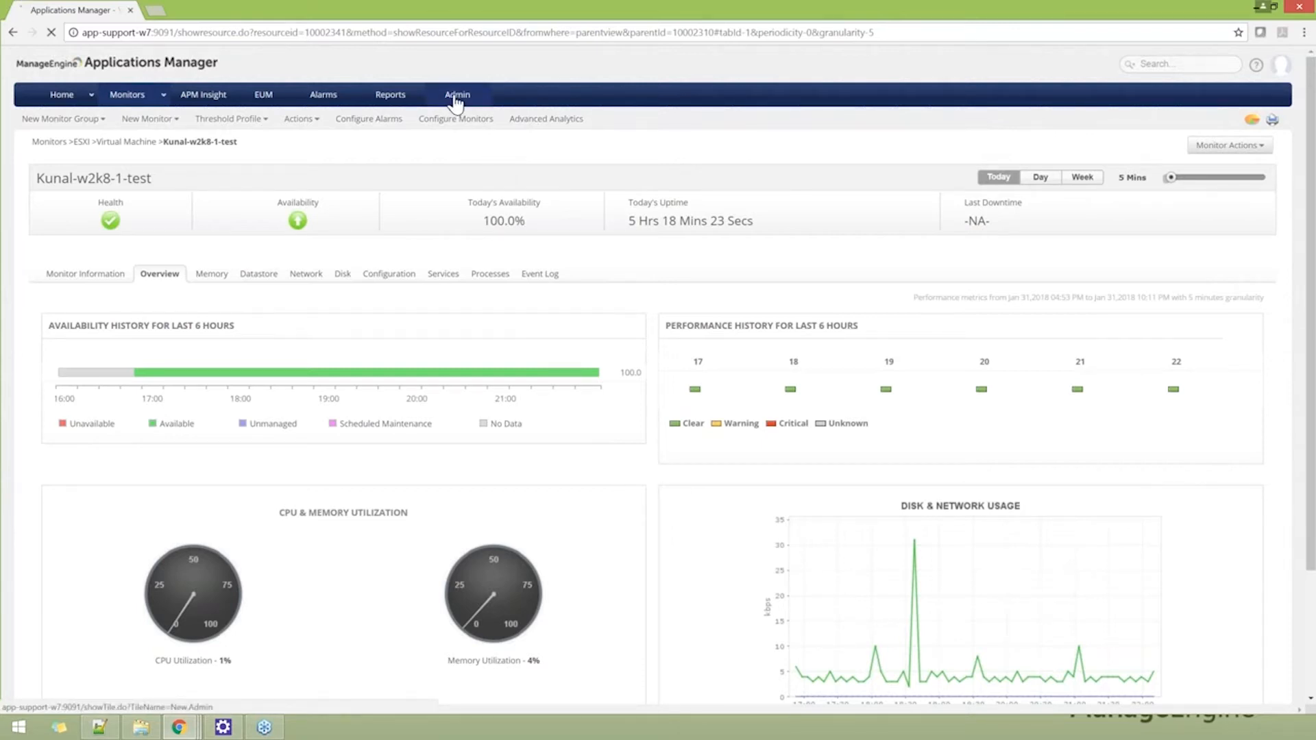
left_click(168, 265)
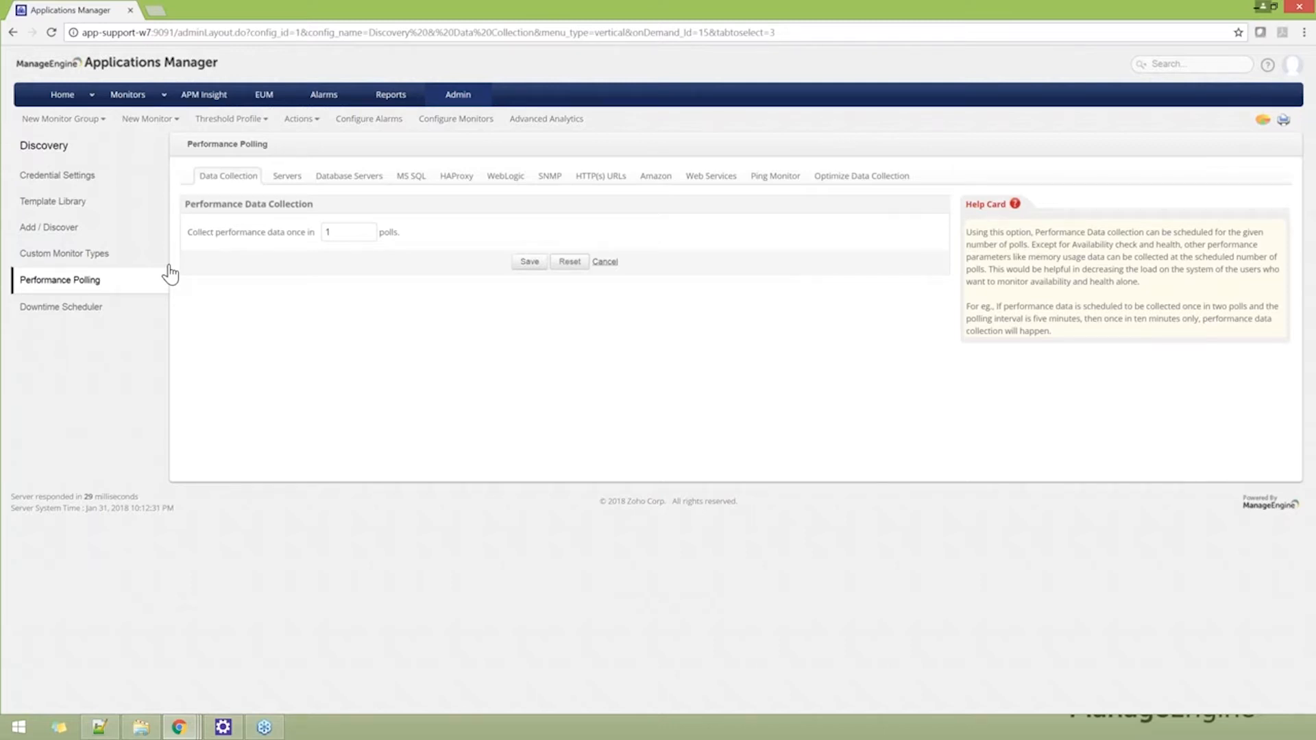
left_click(285, 178)
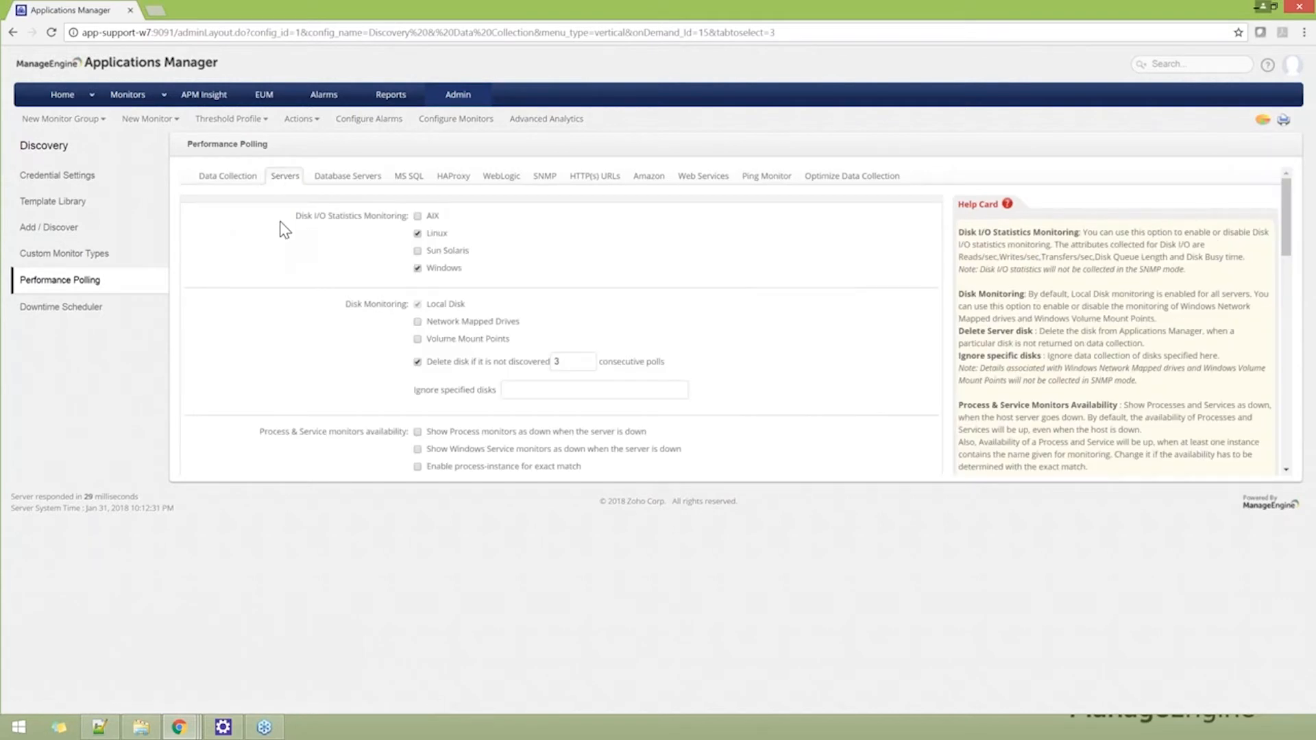
left_click_drag(301, 215, 406, 217)
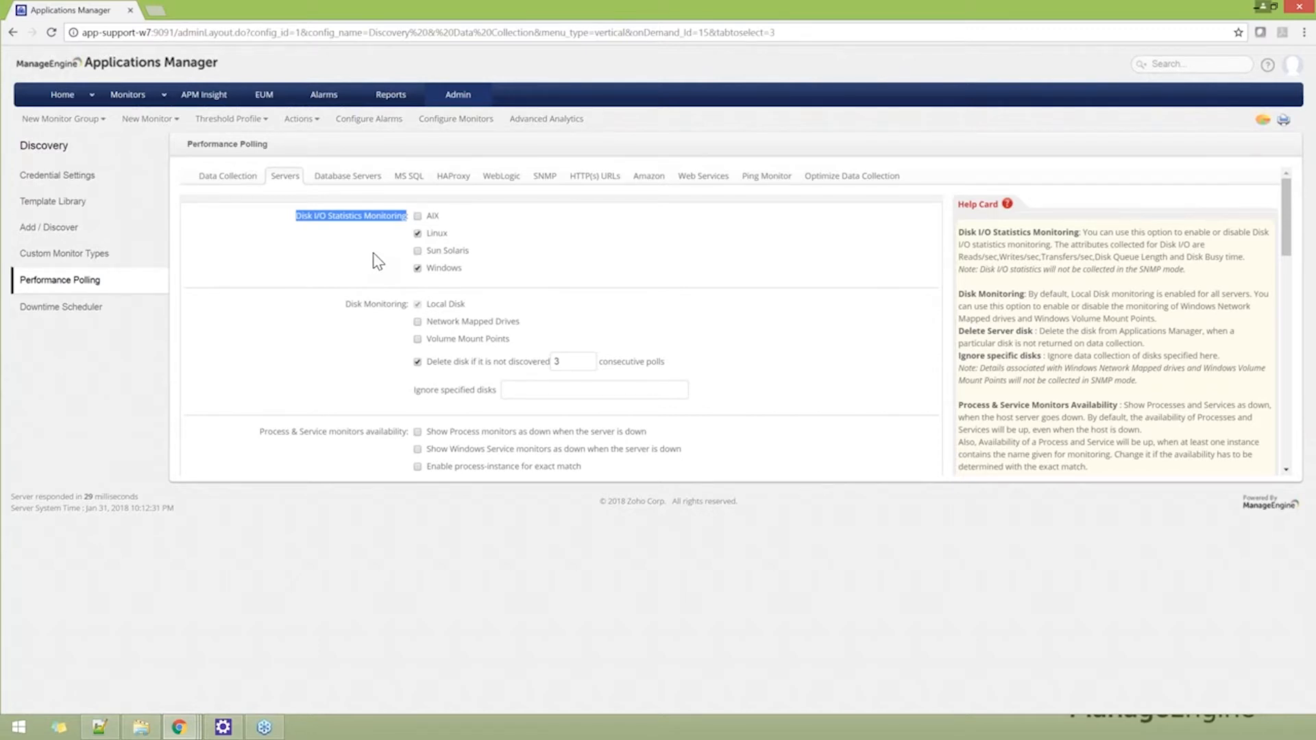
Show the MS SQL performance polling settings and choose Session as the metric to configure.
left_click(412, 189)
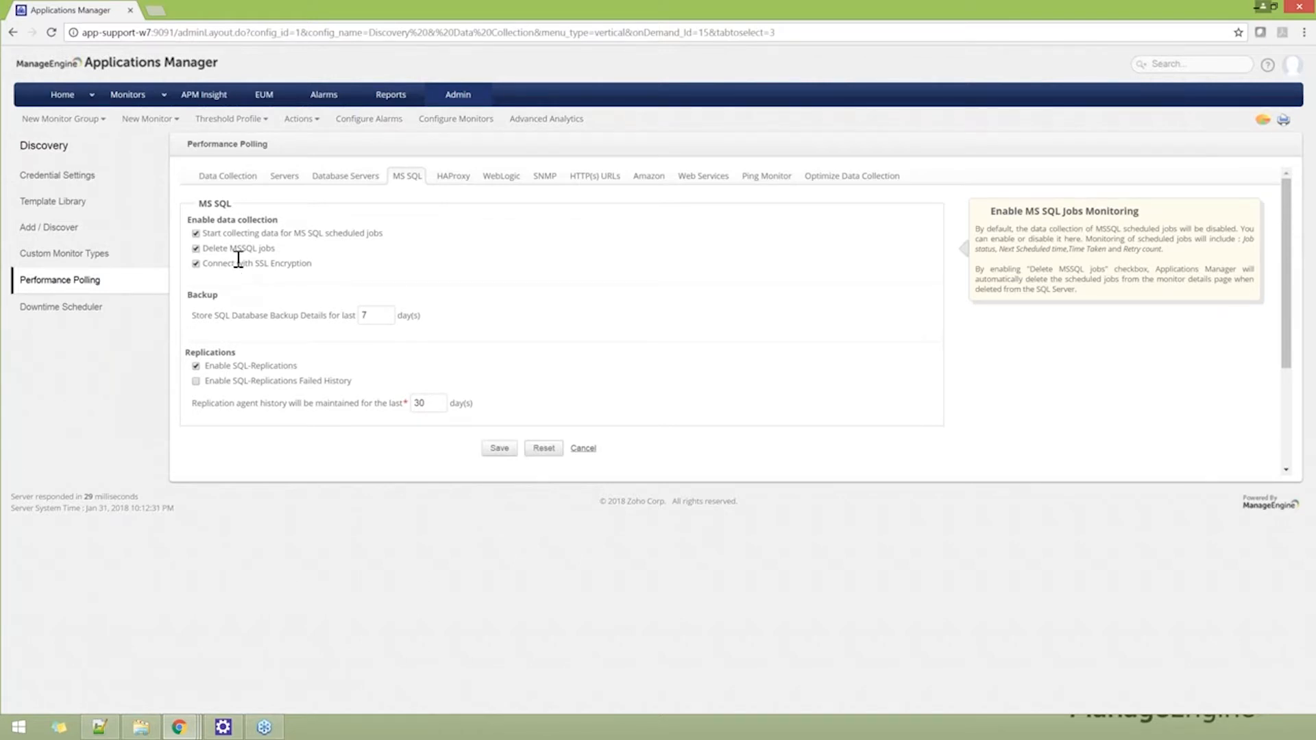
mouse_move(239, 259)
scroll(248, 290, "down", 2)
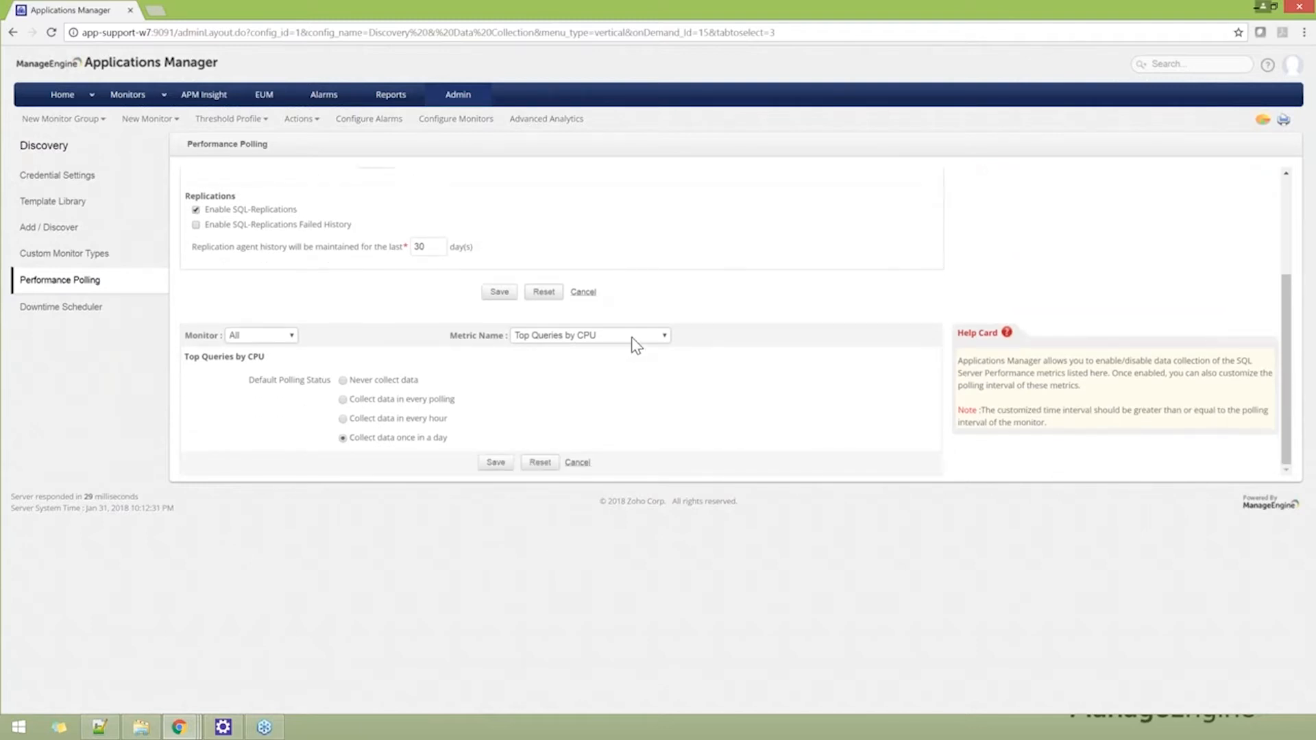
left_click(632, 335)
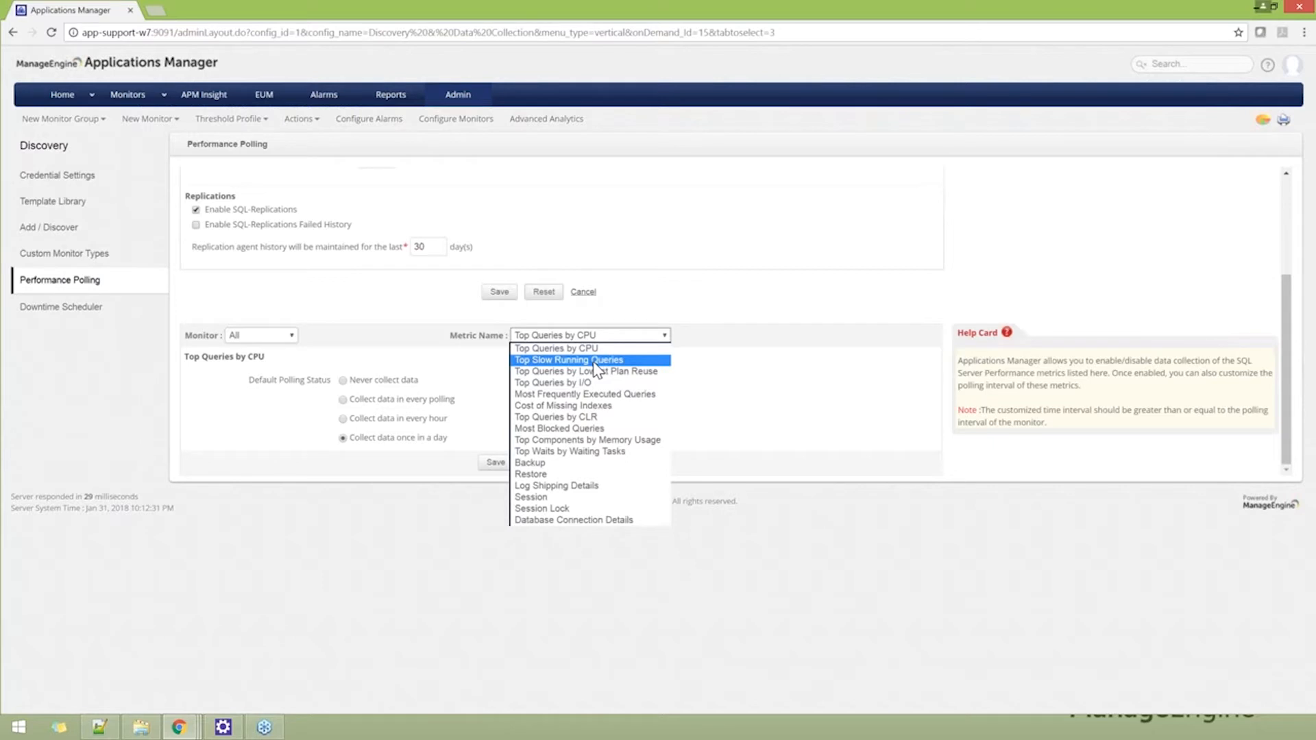
left_click(533, 497)
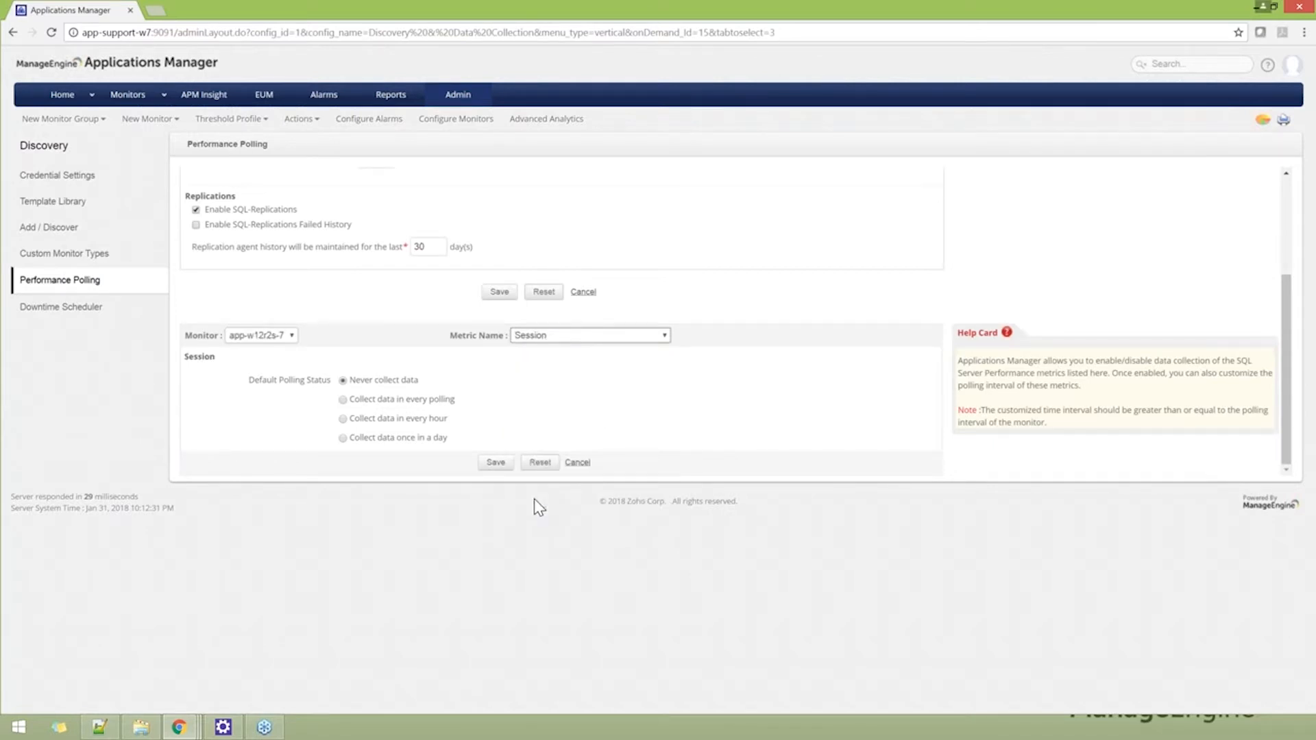
Examine the default polling status choices for the Session metric, including every polling, every hour and once in a day.
left_click_drag(351, 400, 455, 402)
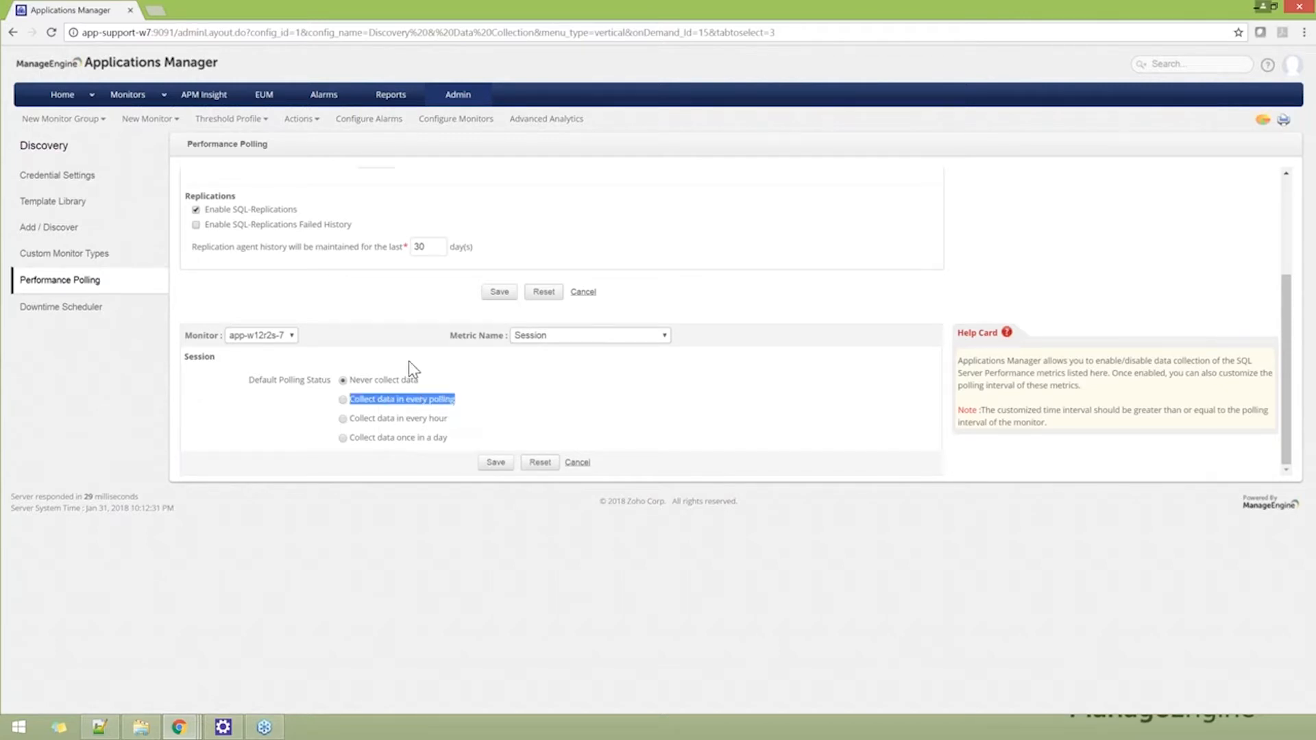
left_click(384, 419)
left_click_drag(447, 419, 368, 426)
left_click(371, 448)
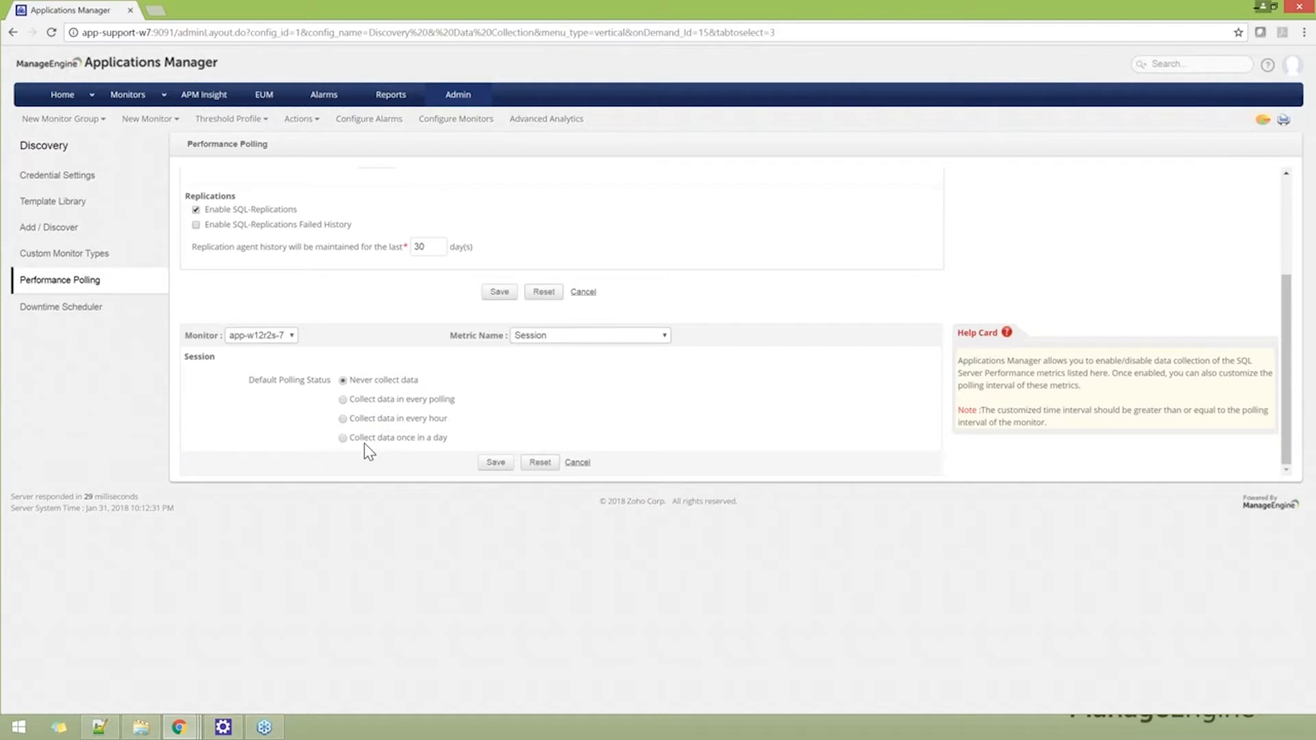
scroll(376, 437, "up", 3)
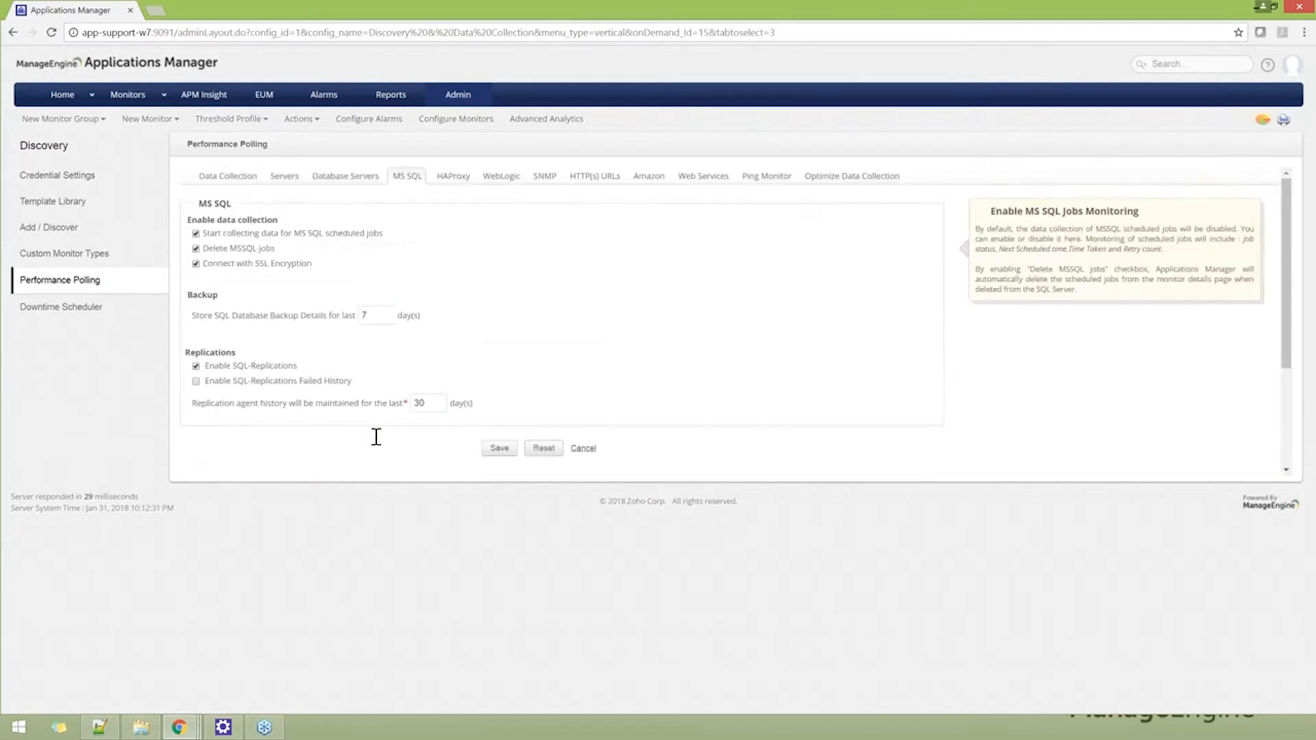
Show the Optimize Data Collection options for Oracle configured by individual monitors, then return to the administration overview.
left_click(823, 184)
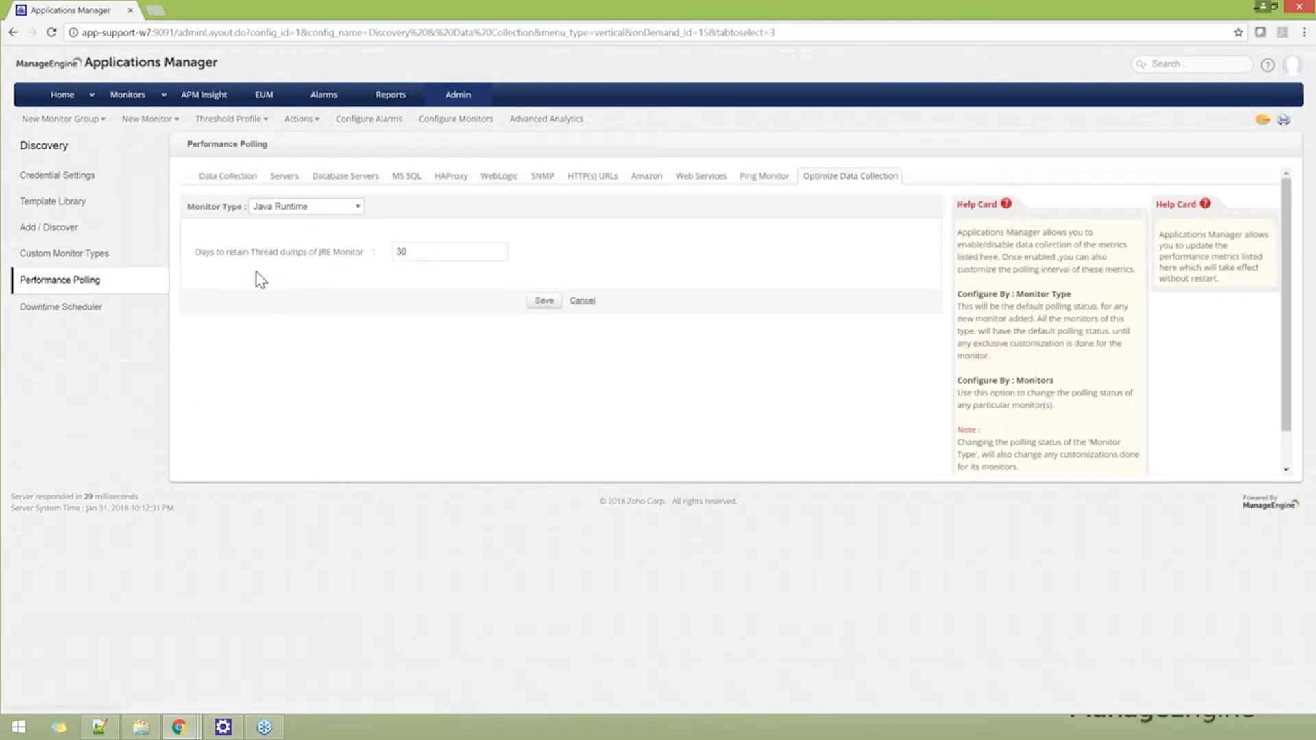
left_click(358, 209)
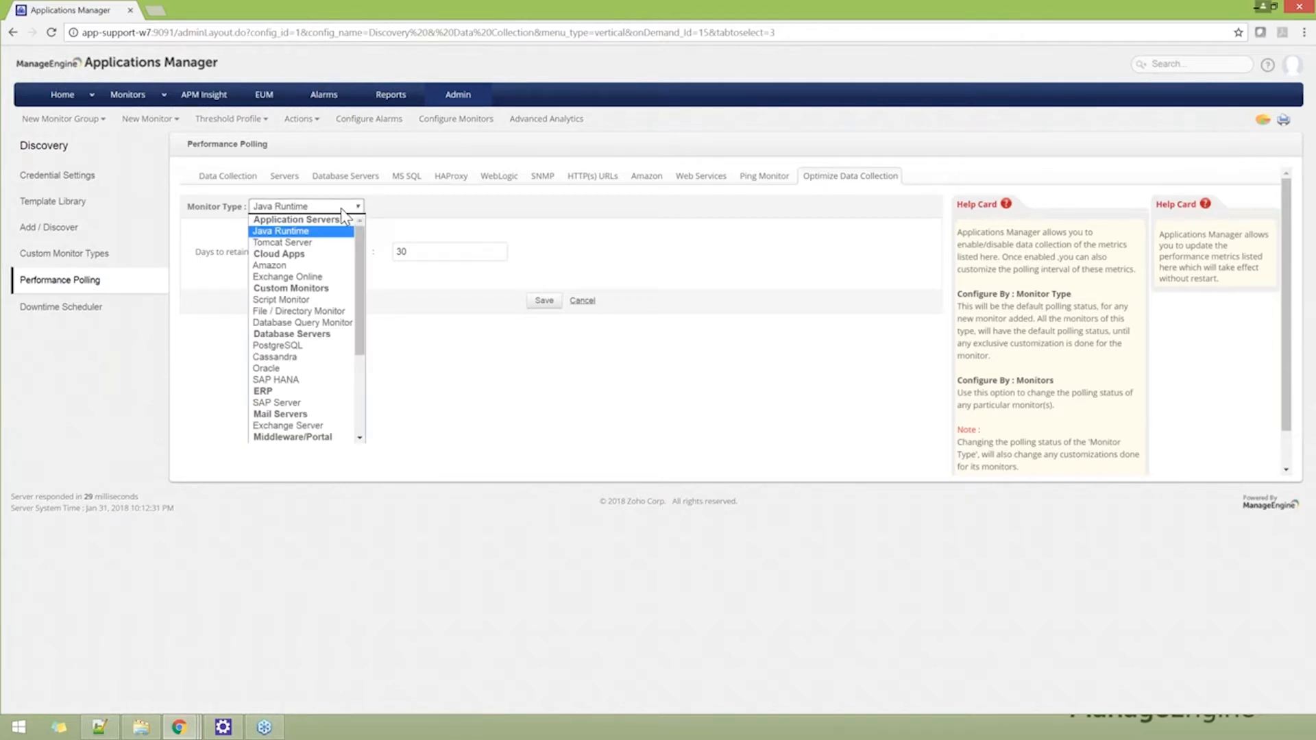
left_click(295, 368)
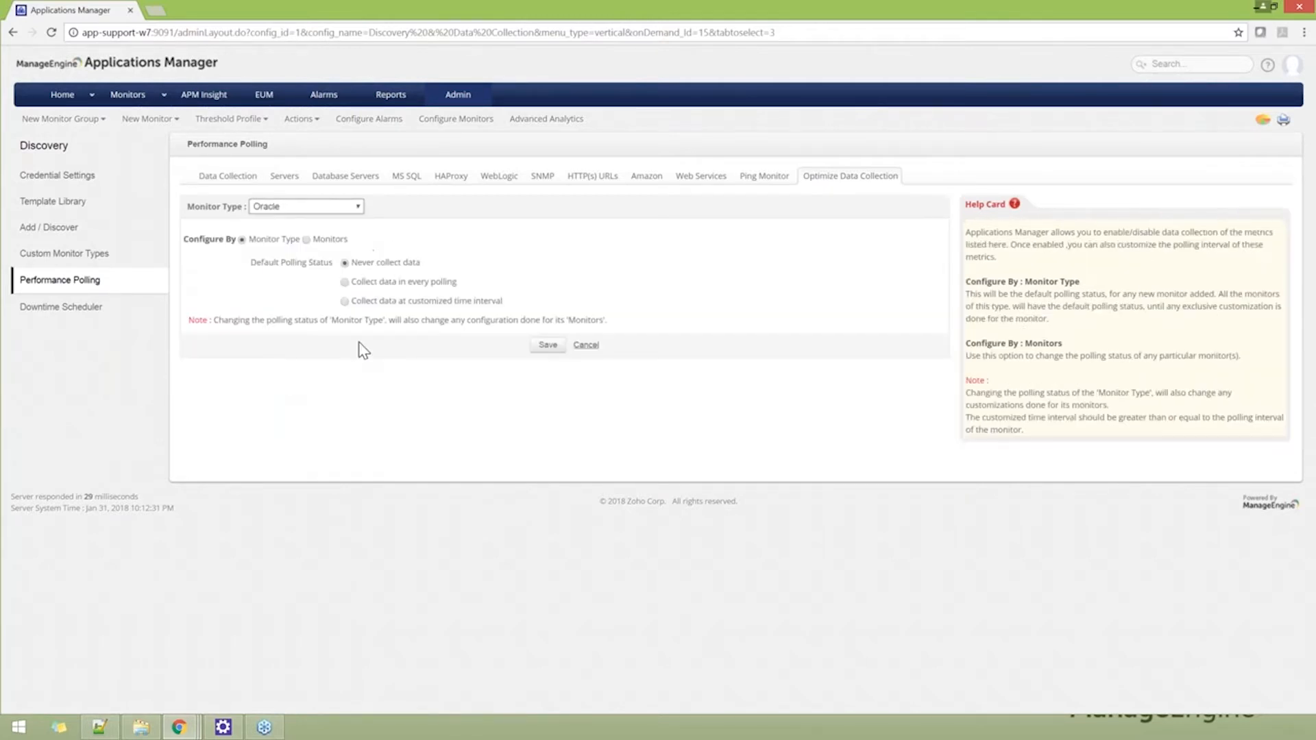
left_click(306, 239)
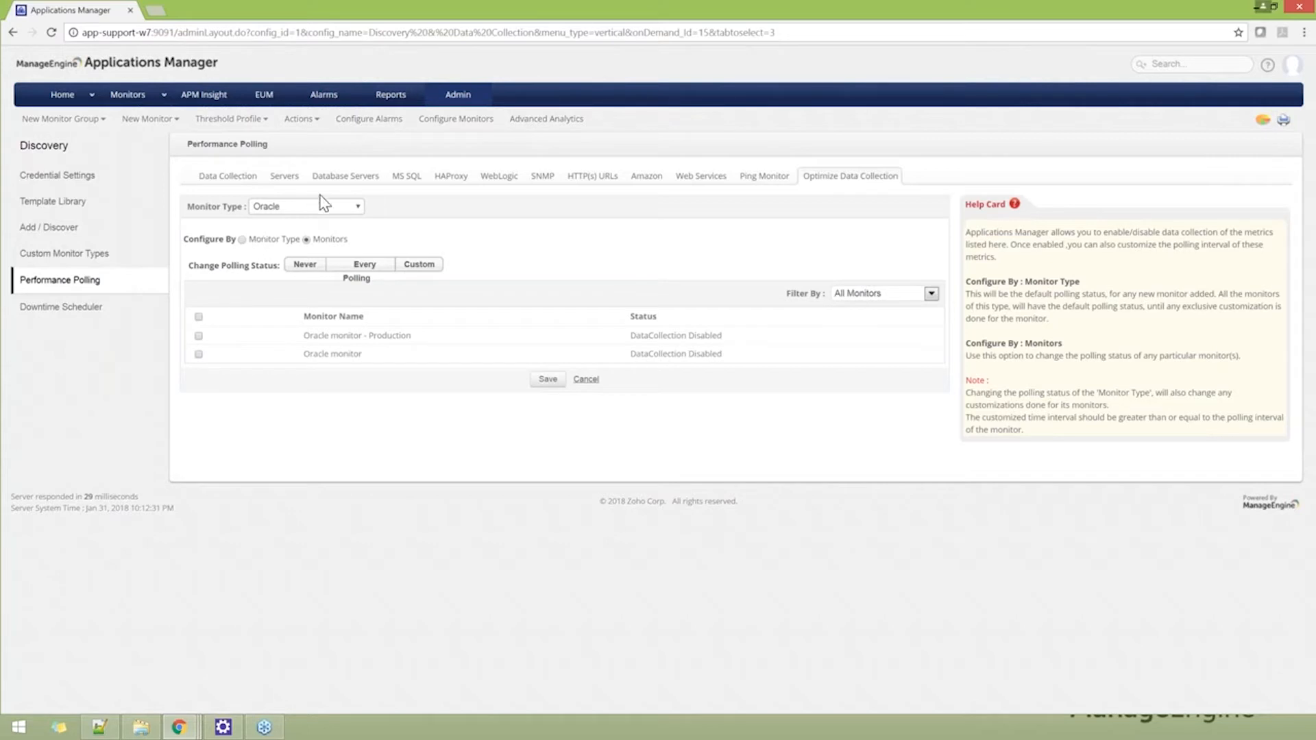
left_click(457, 97)
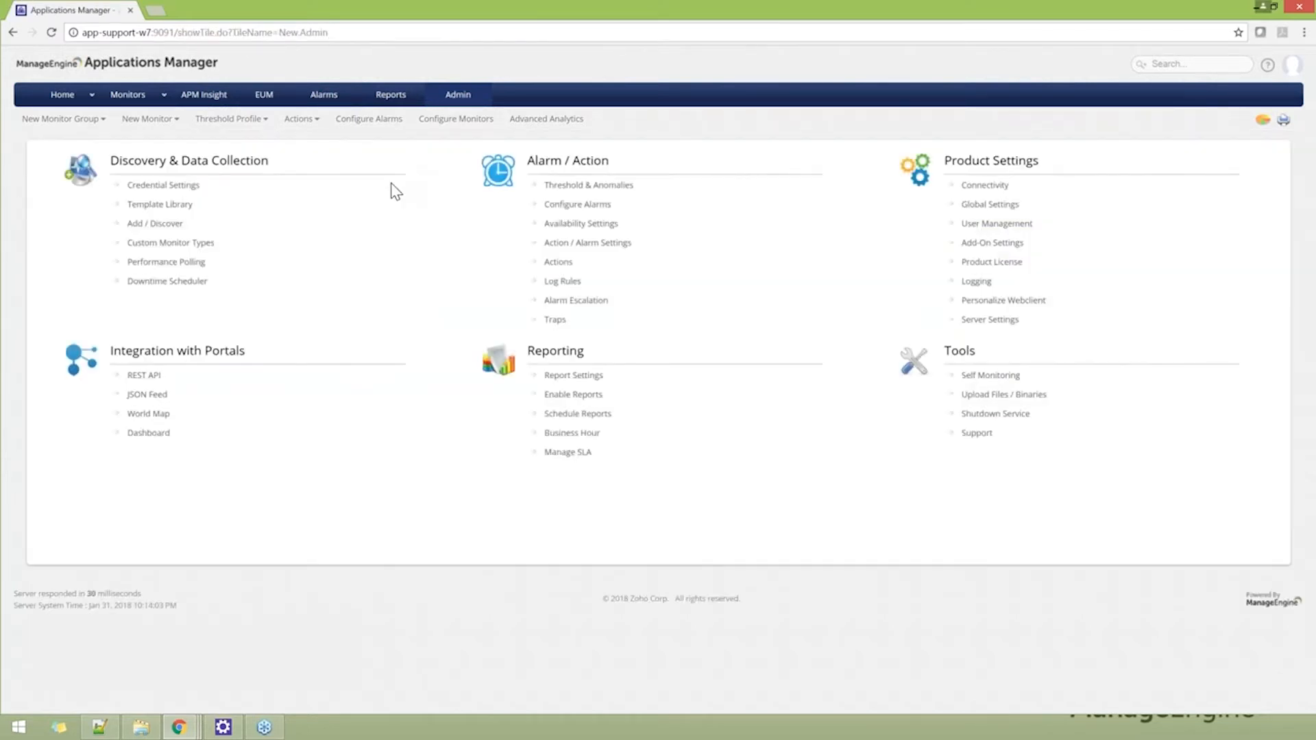
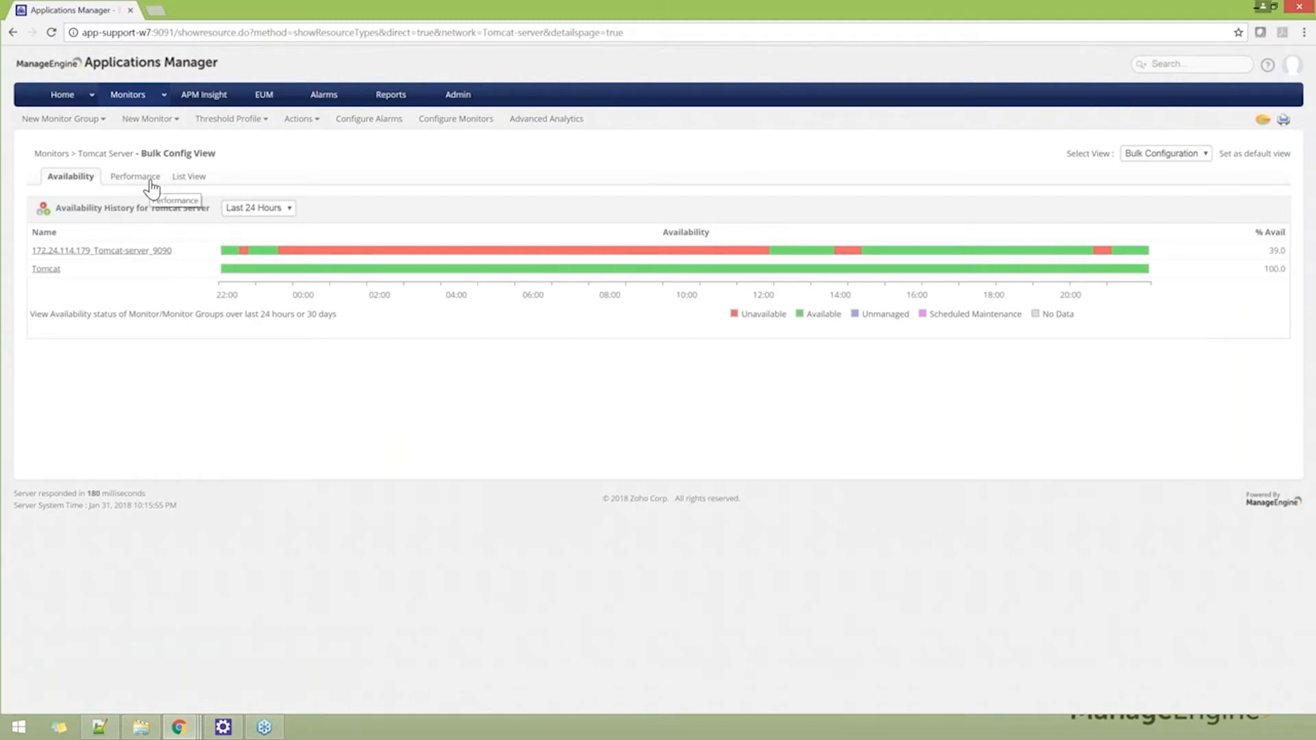
View the Tomcat servers' performance and inspect the health alarms of 172.24.114.179_Tomcat-server_9090 for hour 15.
left_click(152, 179)
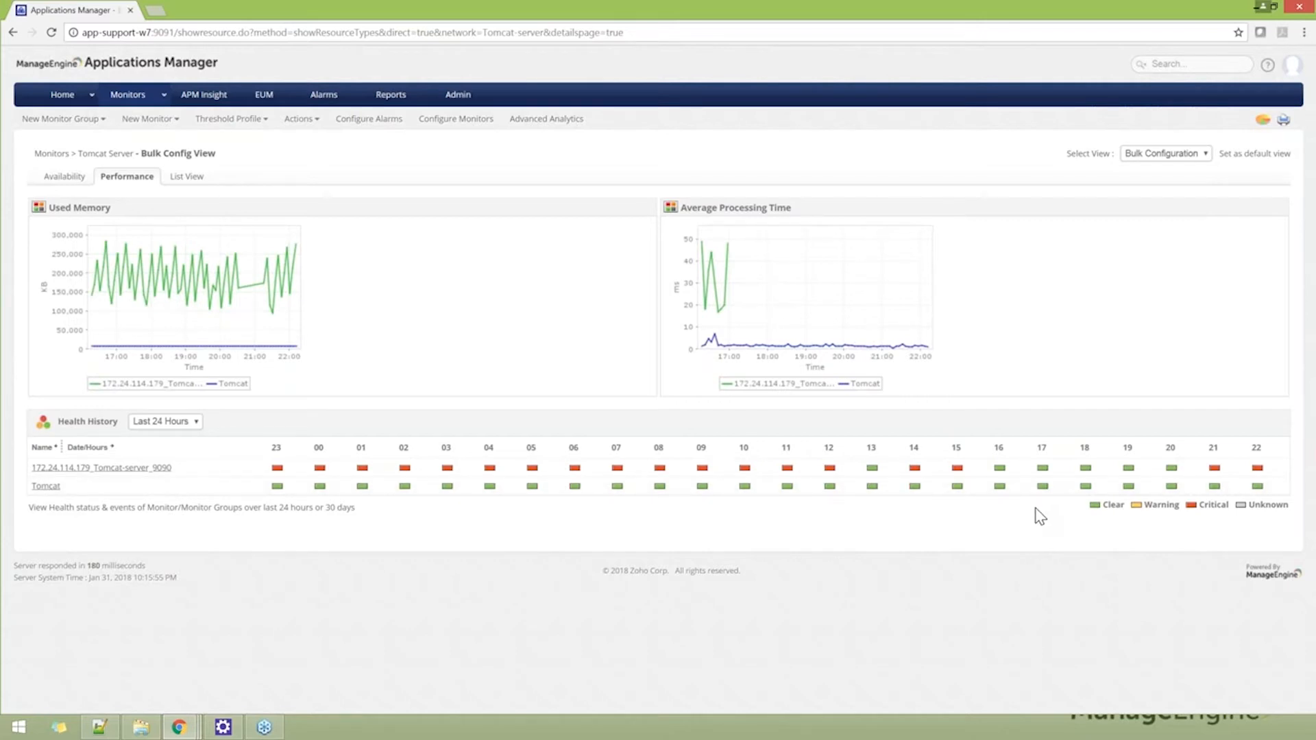
left_click(957, 467)
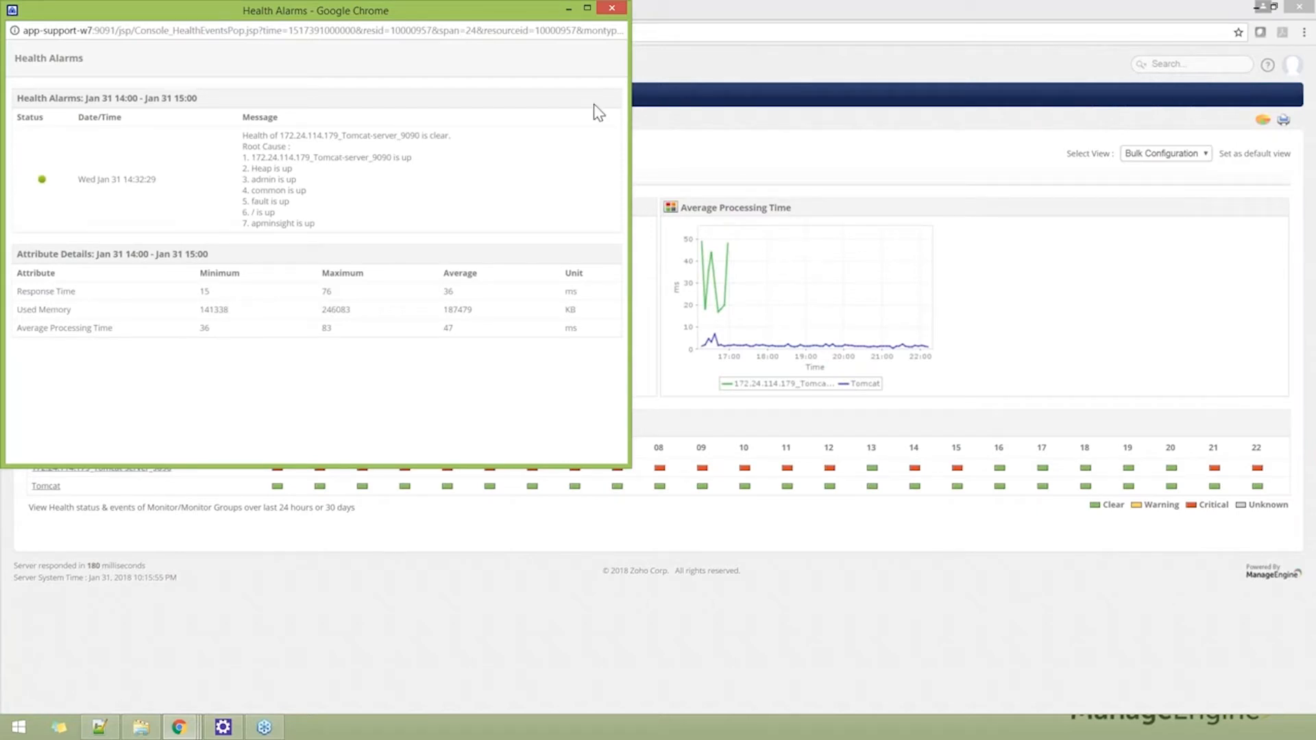
left_click(611, 9)
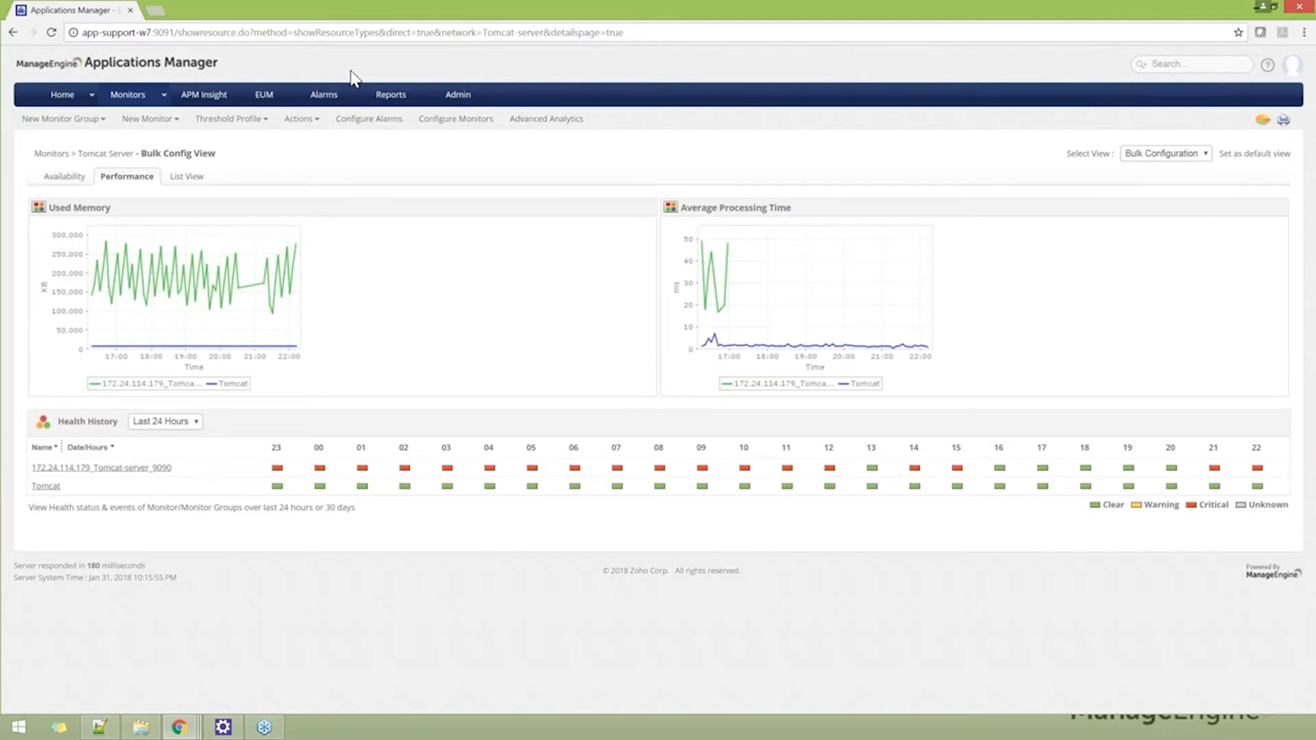
Start a new threshold profile from the administration area and review its numeric, string and float value types, keeping numeric values.
left_click(458, 97)
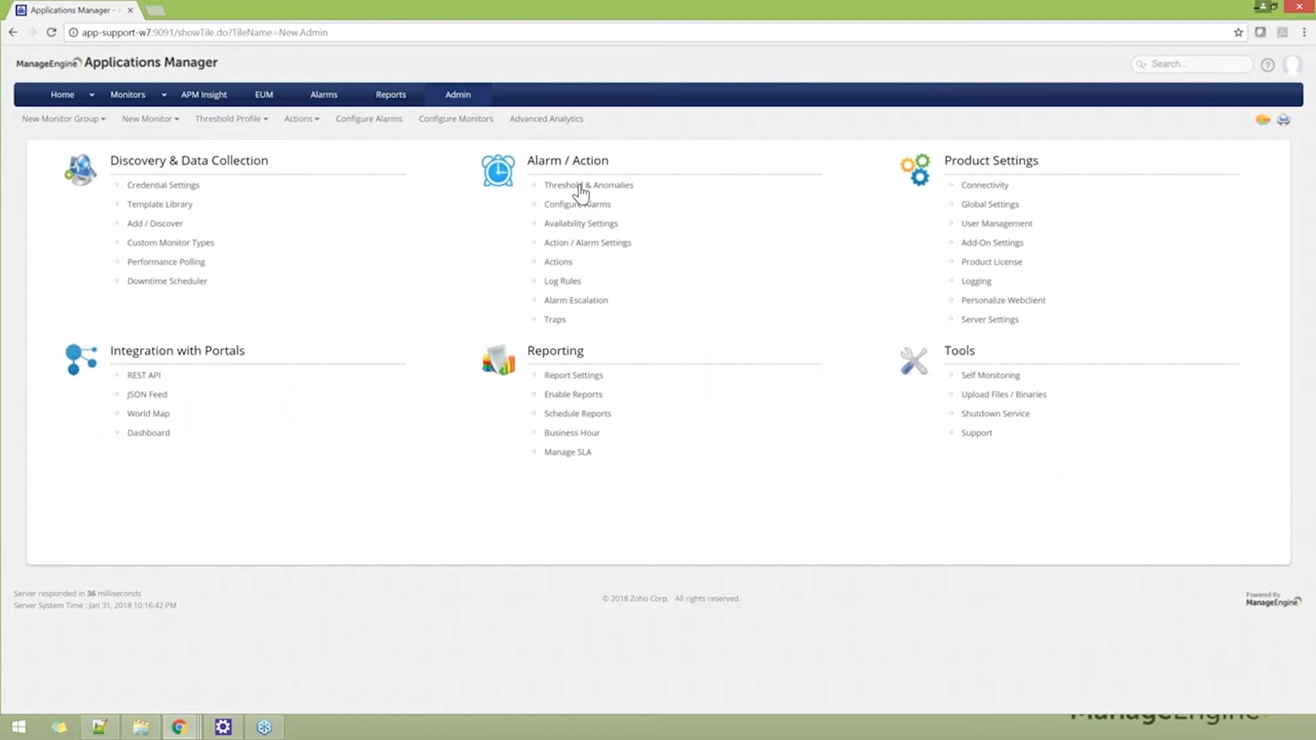
left_click(265, 124)
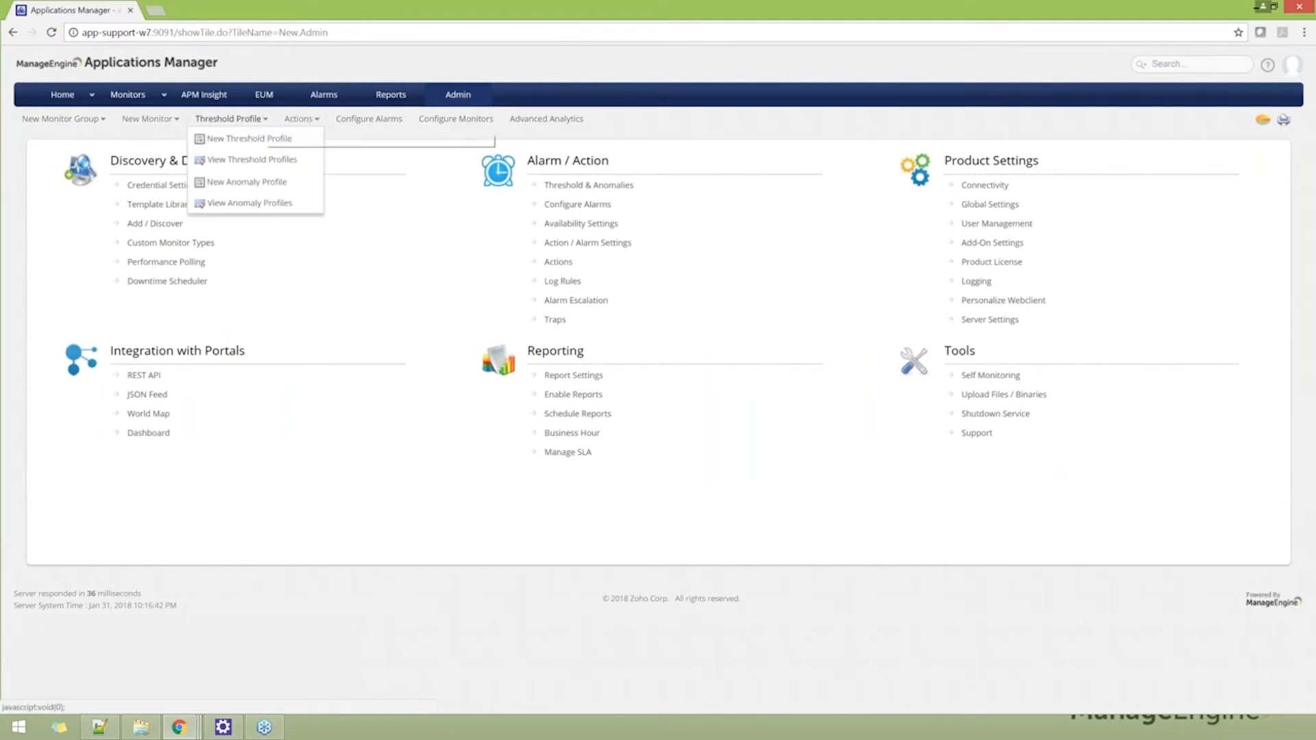
left_click(255, 141)
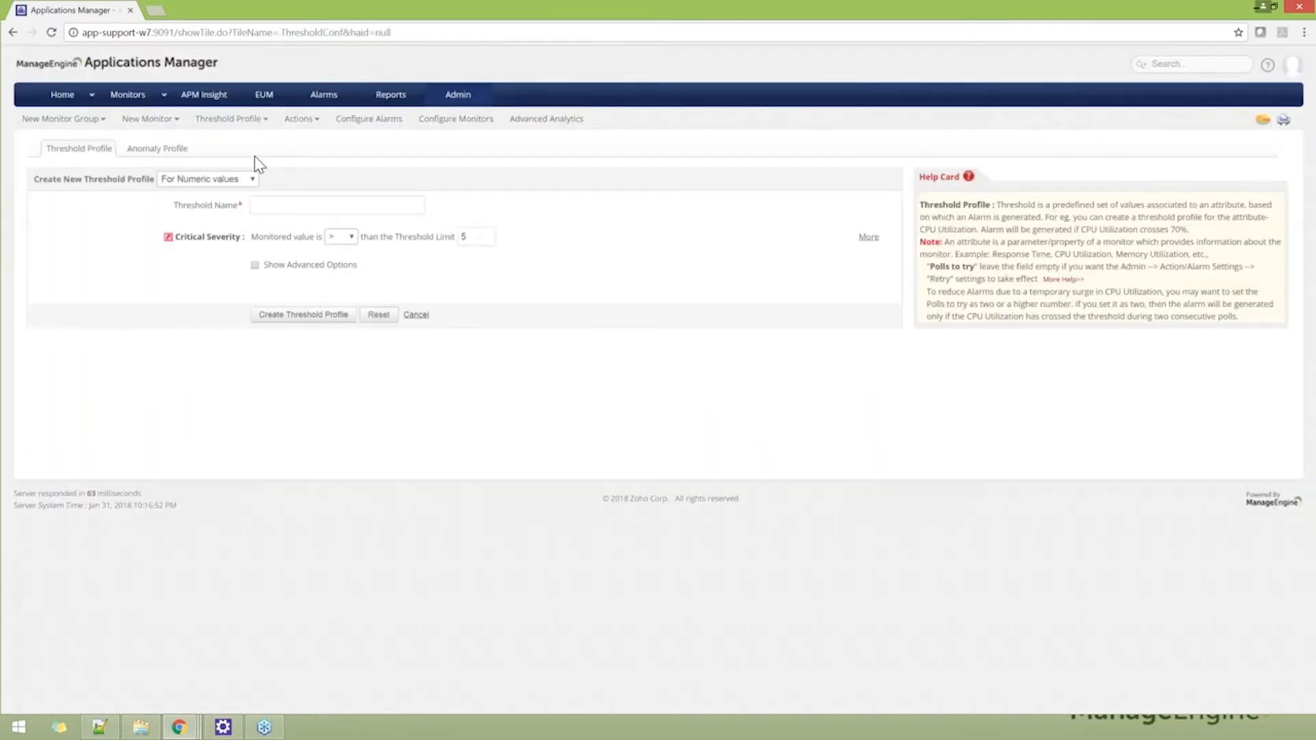
left_click_drag(33, 180, 148, 182)
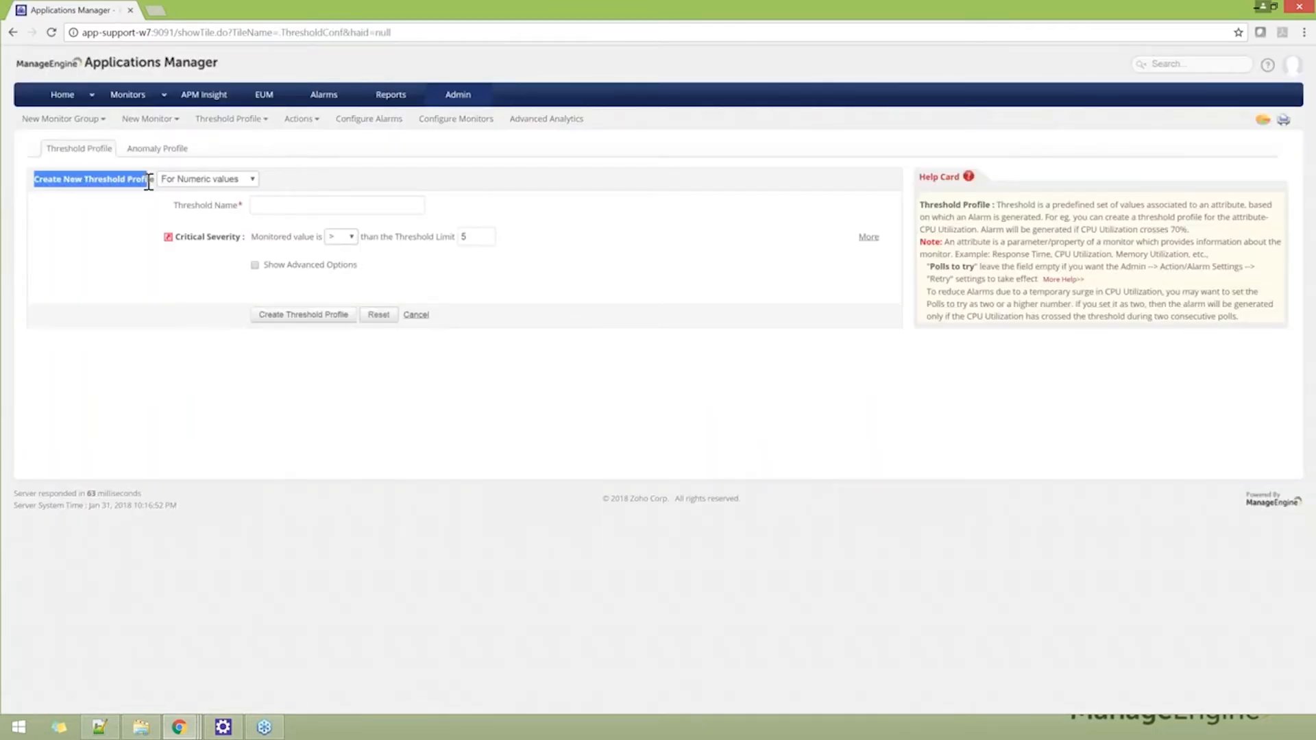
left_click(245, 181)
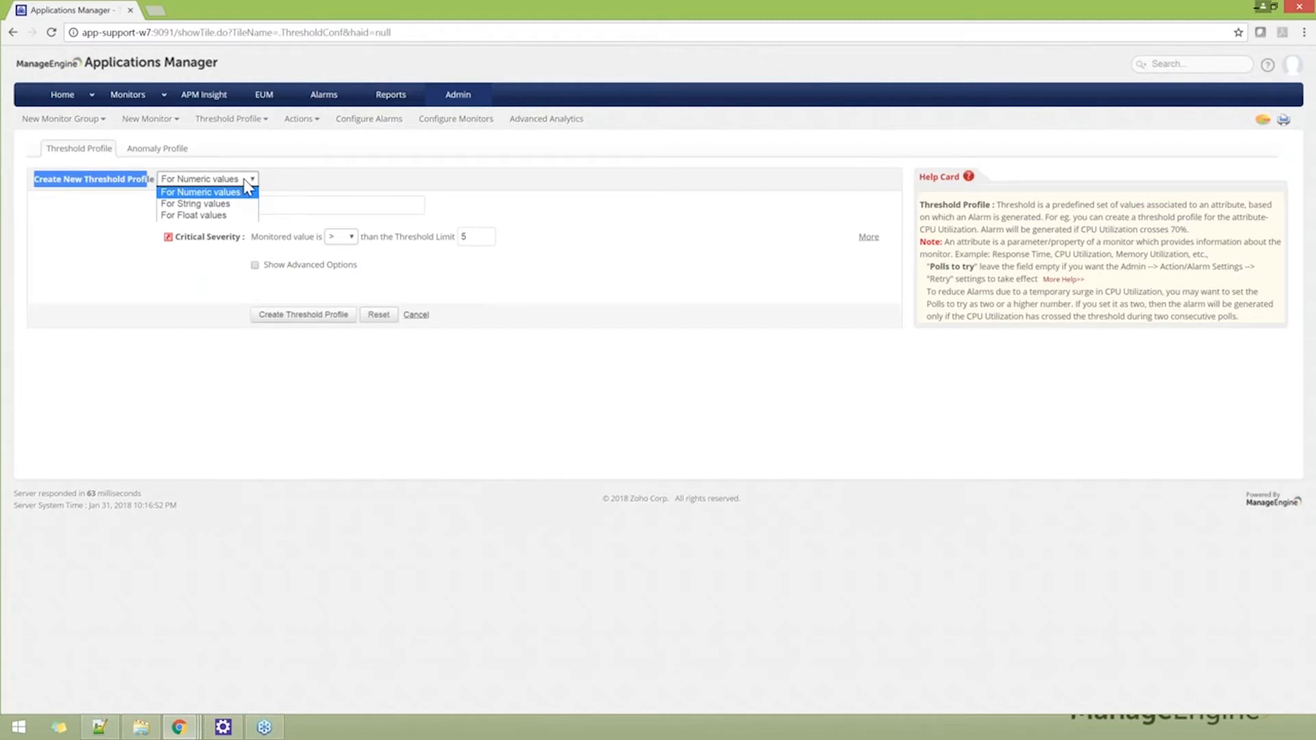
left_click(316, 180)
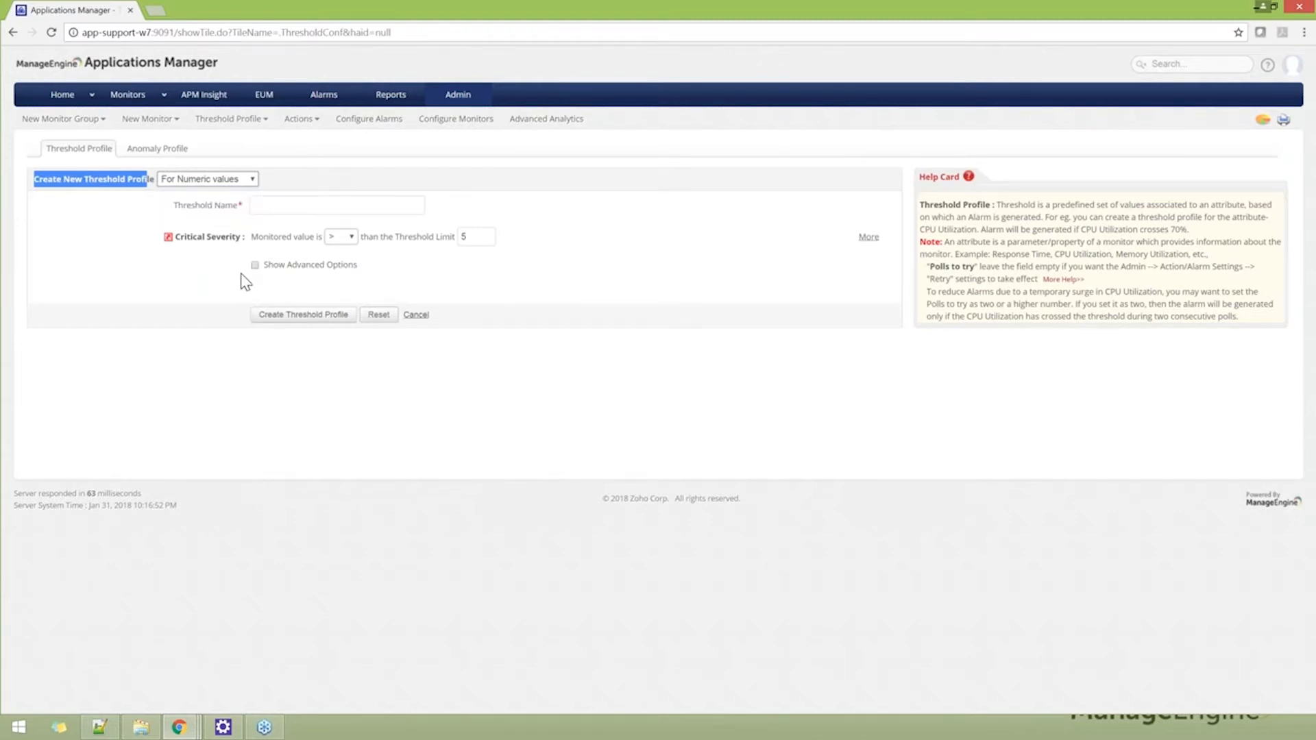
Show the advanced options of the new threshold profile and examine the Critical, Warning and Clear severity sections.
left_click_drag(263, 266, 370, 271)
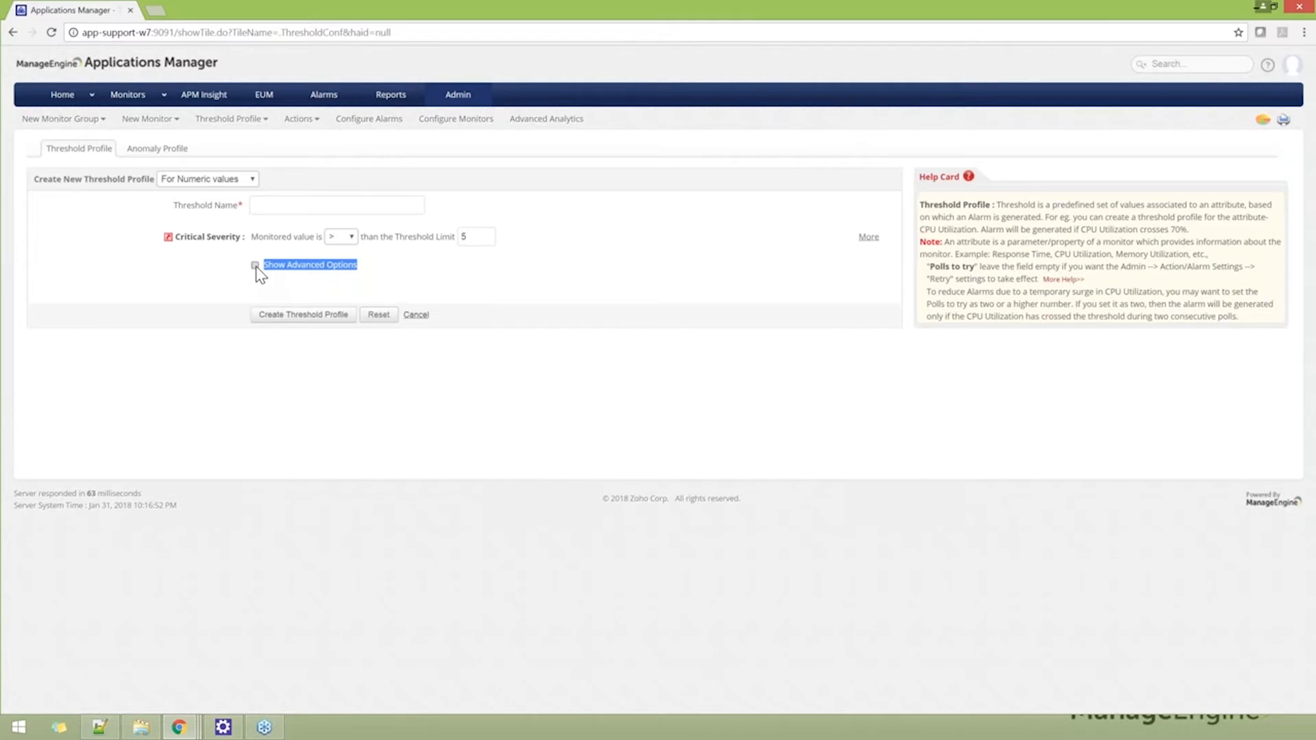
left_click(255, 265)
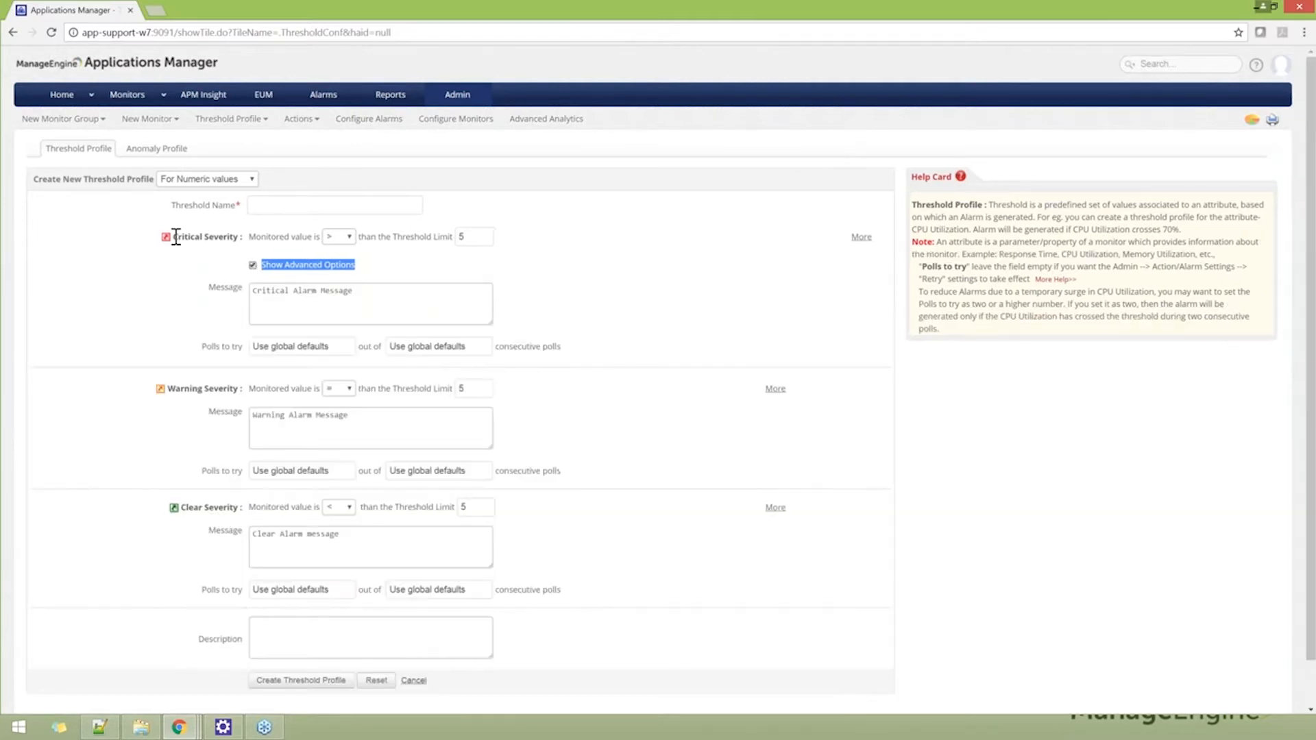
double_click(187, 236)
left_click_drag(166, 388, 209, 389)
left_click_drag(180, 507, 218, 508)
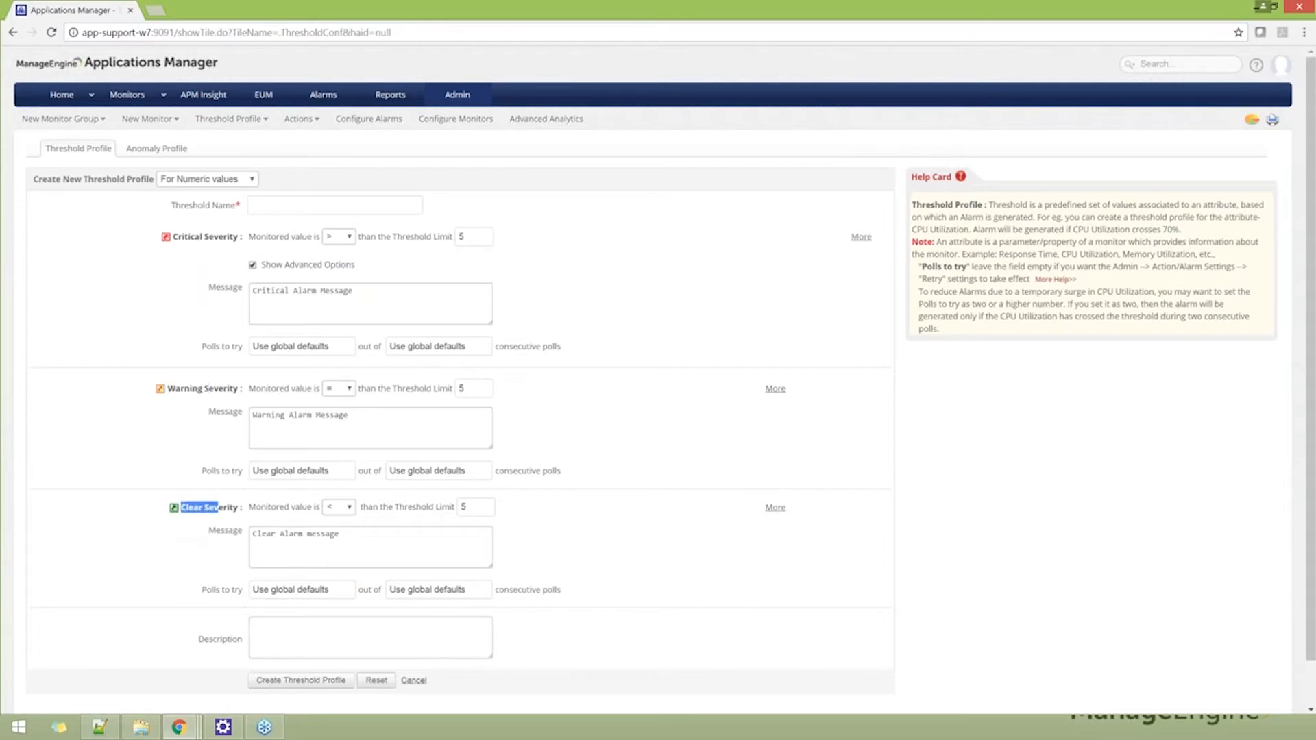
left_click(625, 287)
Name the threshold profile cpu_prodUtilization_percentage.
left_click(336, 205)
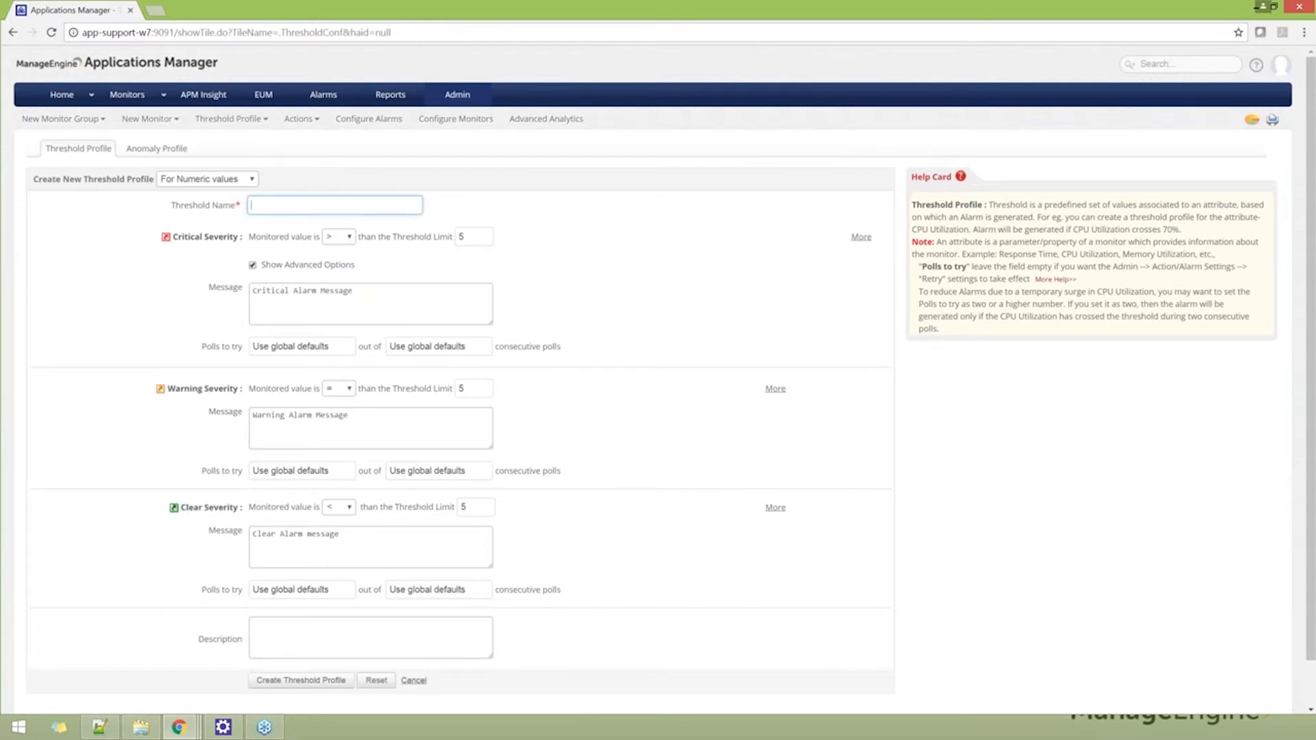
type("cpu")
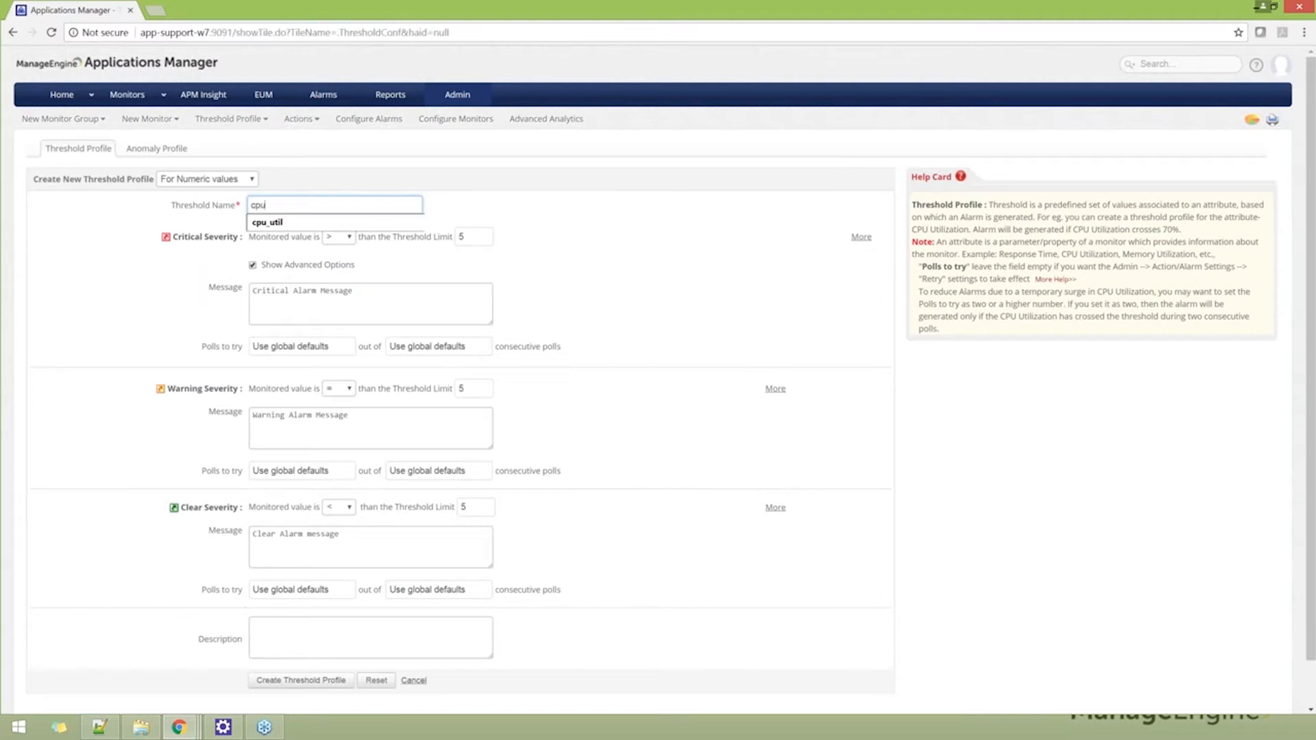
type("_prod")
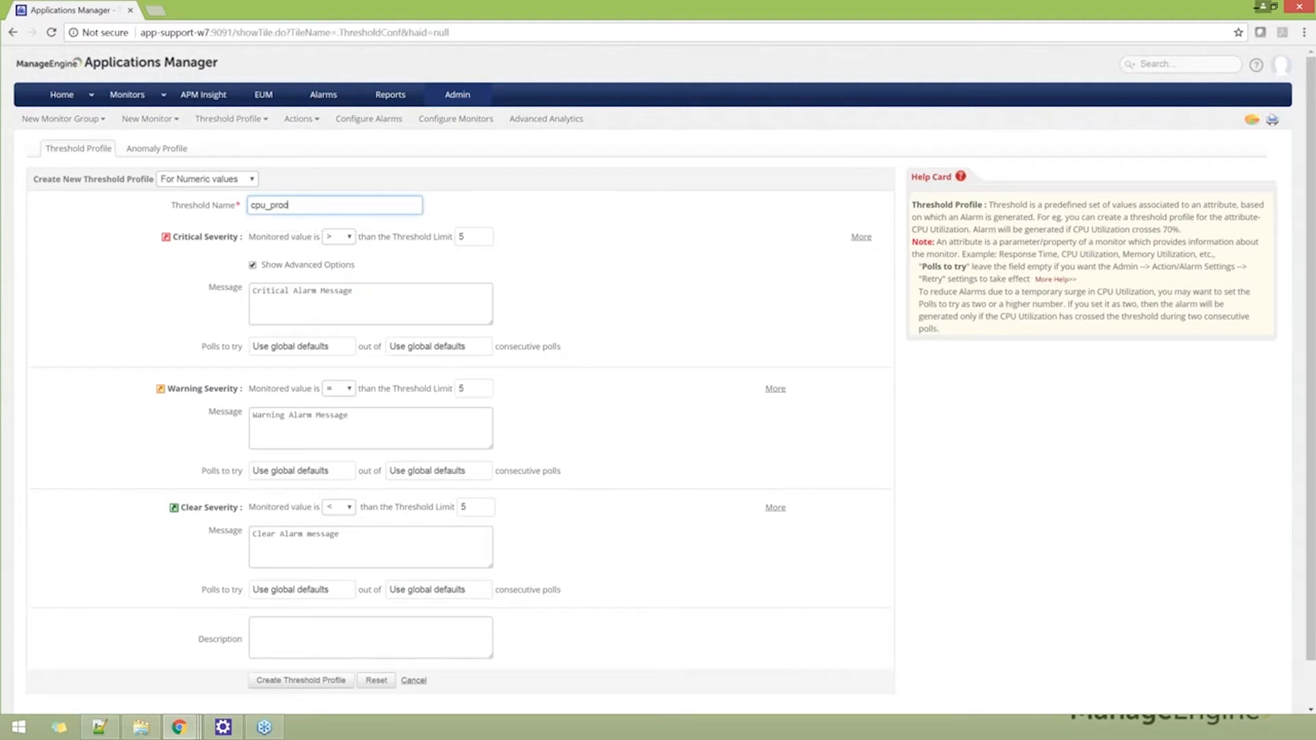
type("Utilization_percentage")
left_click(572, 264)
Set the critical severity's threshold limit to 90.
scroll(573, 264, "down", 1)
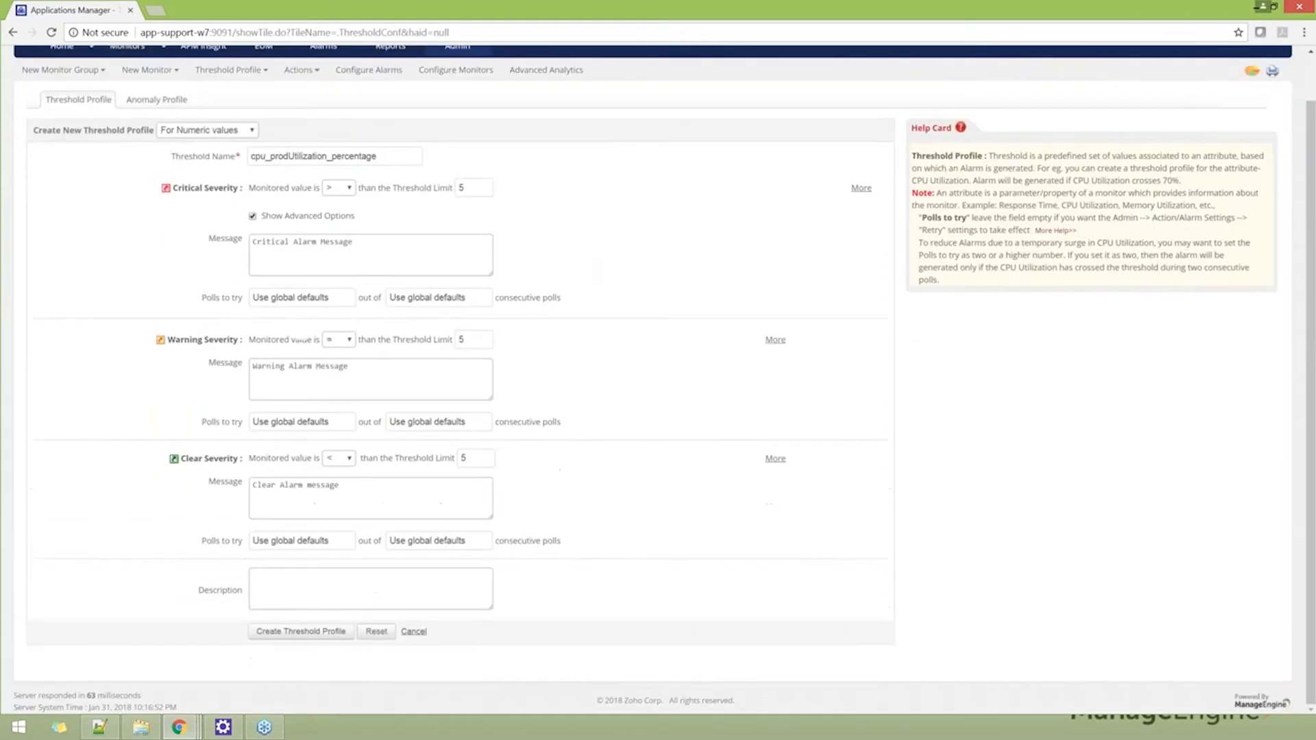
left_click(473, 188)
key("BackSpace")
type("9")
left_click(566, 228)
Set the warning severity to trigger at values >= a threshold limit of 85.
left_click(338, 339)
left_click(338, 409)
left_click(461, 338)
type("85")
left_click(593, 364)
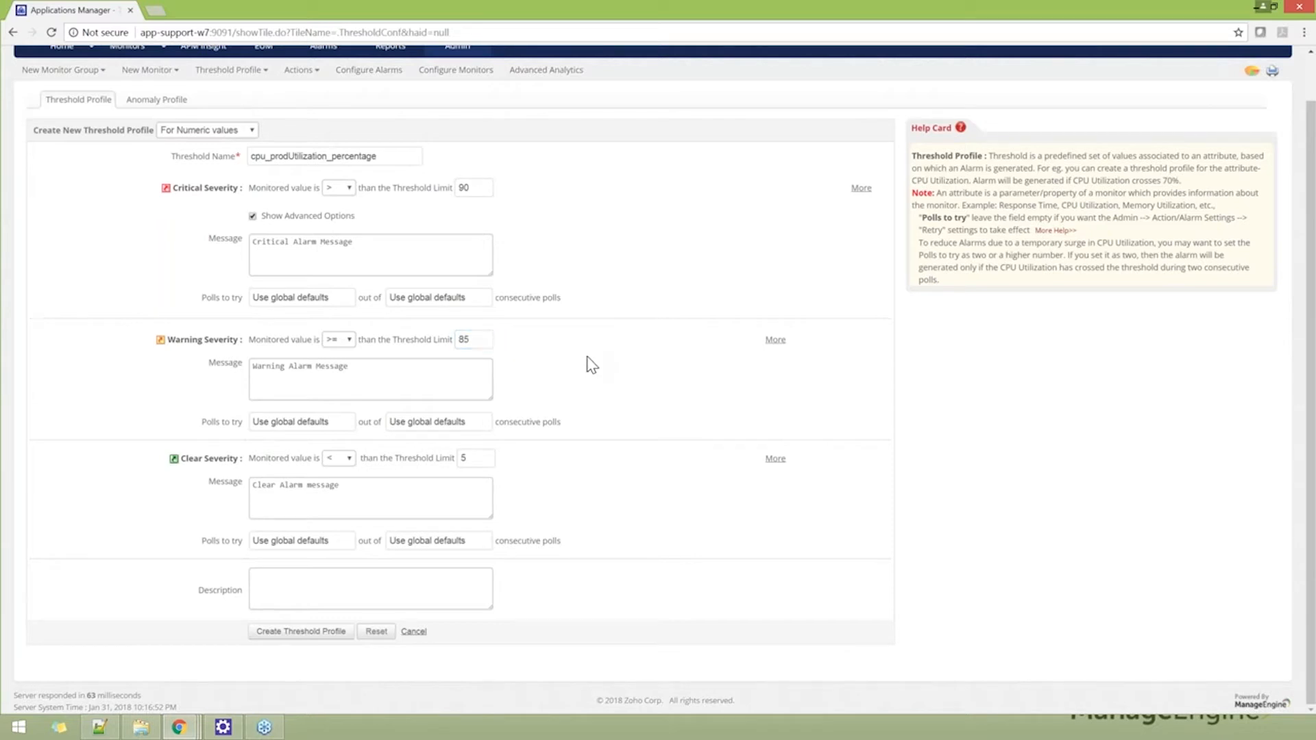
Set the clear severity's threshold limit to 80.
left_click(473, 459)
key("BackSpace")
type("80")
left_click(545, 464)
Review the critical severity's consecutive polls setting, leave it at the global defaults, and create the threshold profile.
left_click_drag(193, 298, 244, 305)
left_click_drag(494, 297, 566, 298)
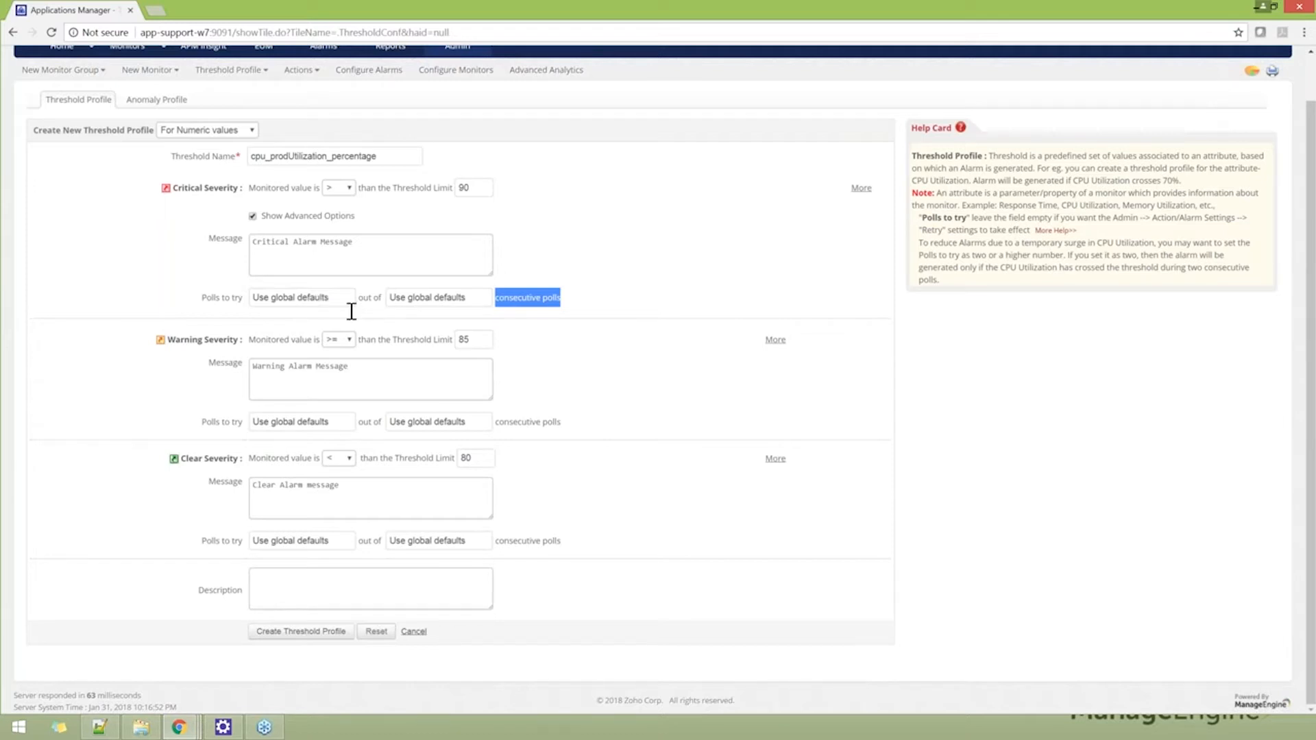
left_click(688, 397)
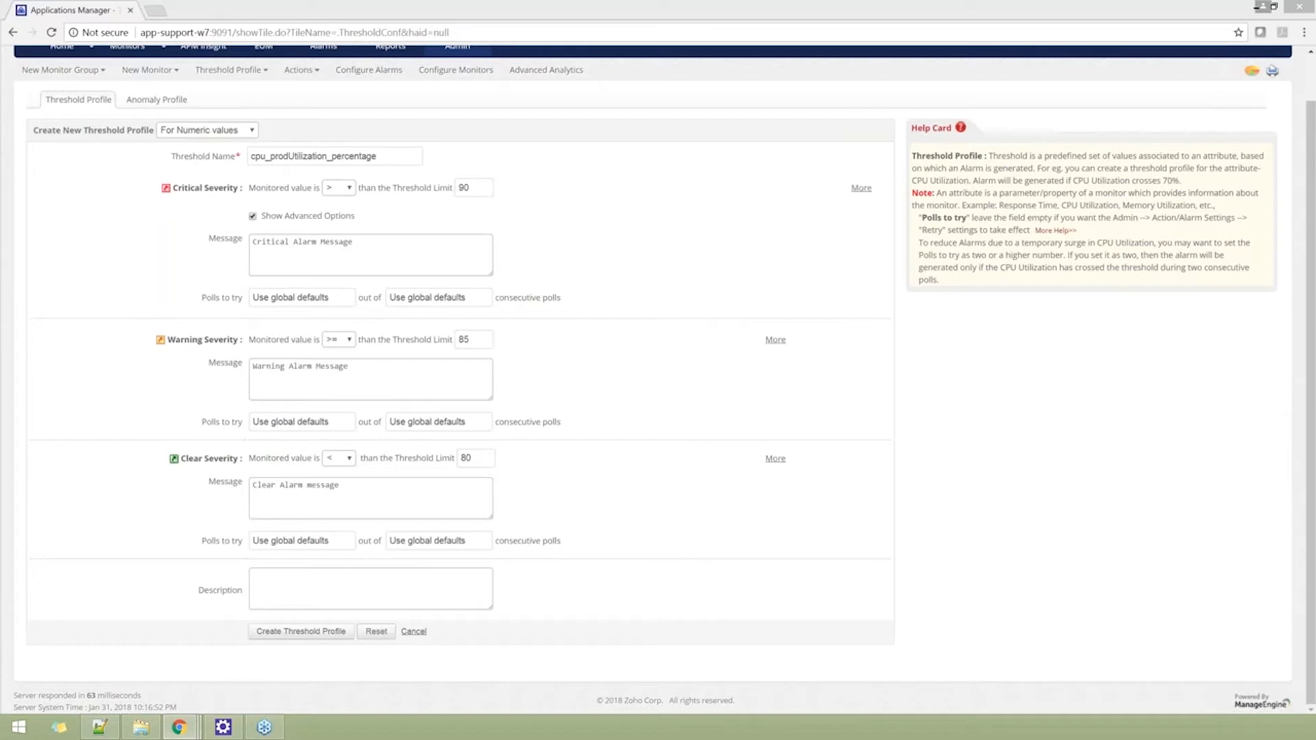
left_click(283, 631)
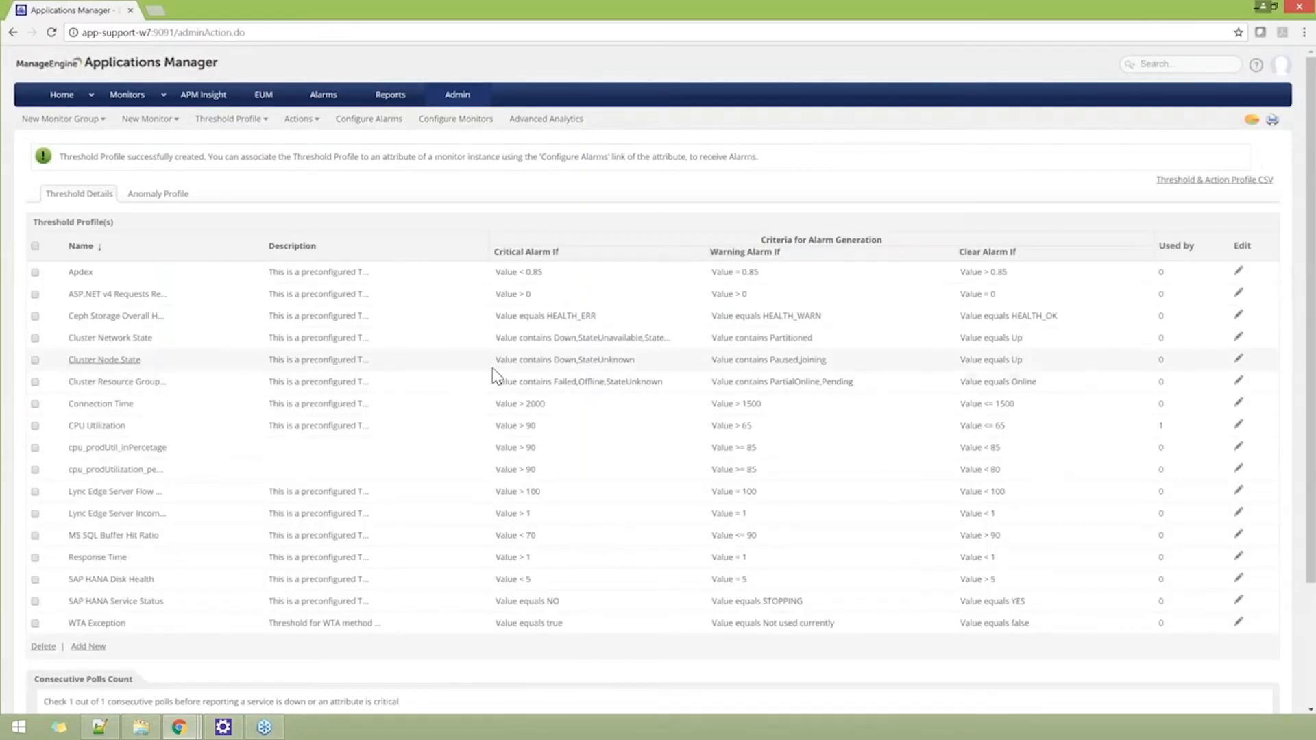
Examine the list of threshold profiles, including the custom CPU ones, and open the View Threshold Profiles page.
scroll(480, 359, "down", 1)
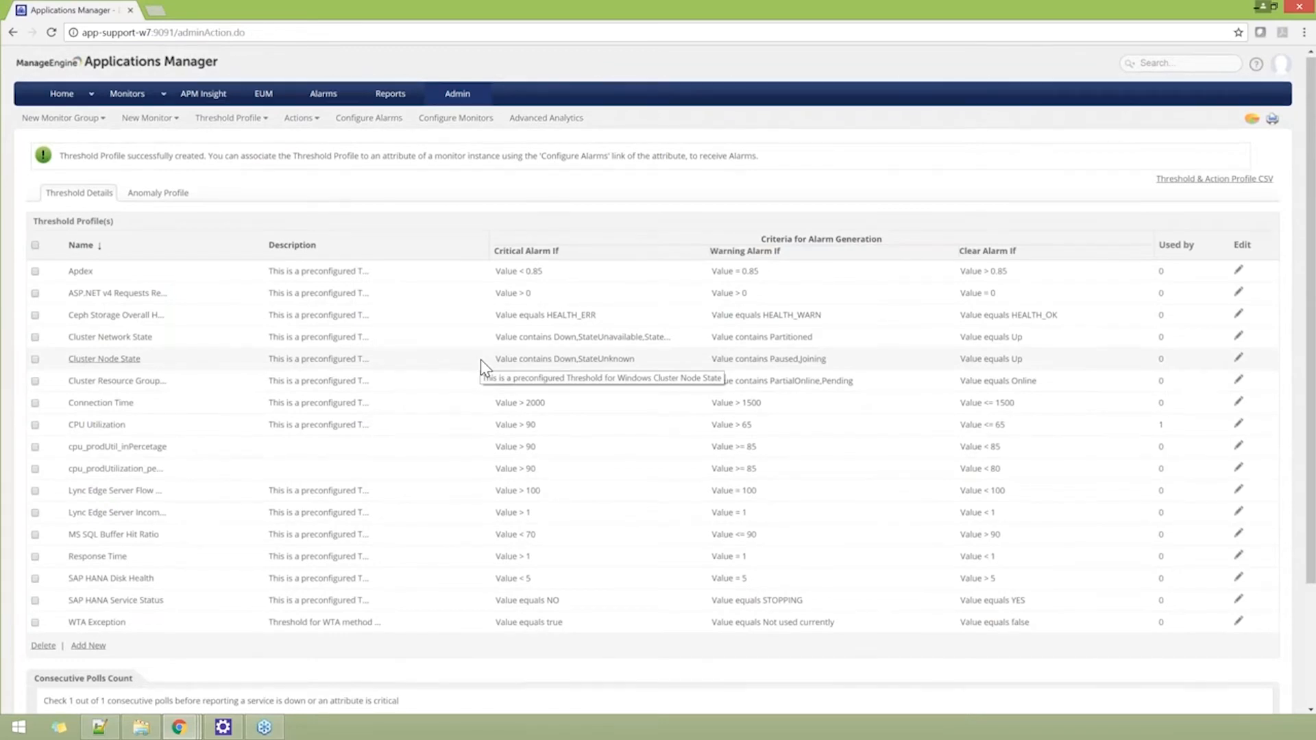
left_click_drag(167, 379, 66, 384)
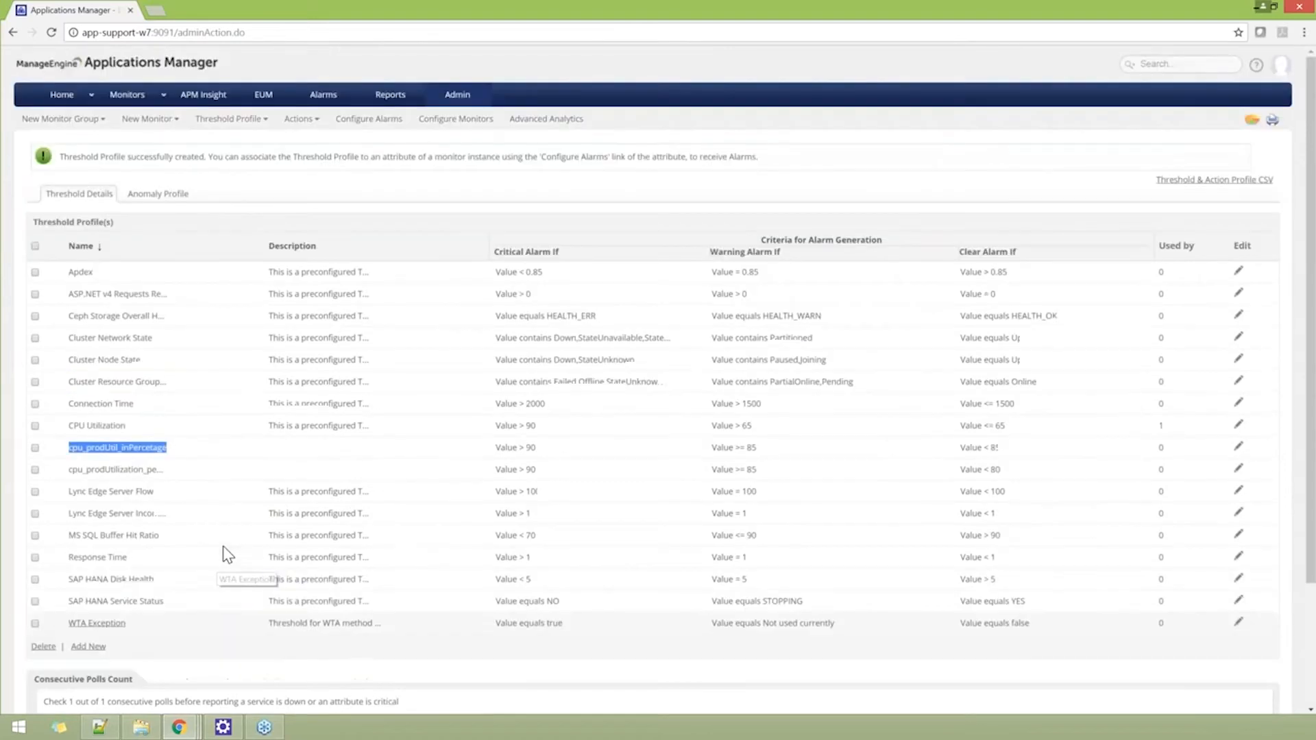
scroll(219, 558, "up", 1)
left_click(256, 123)
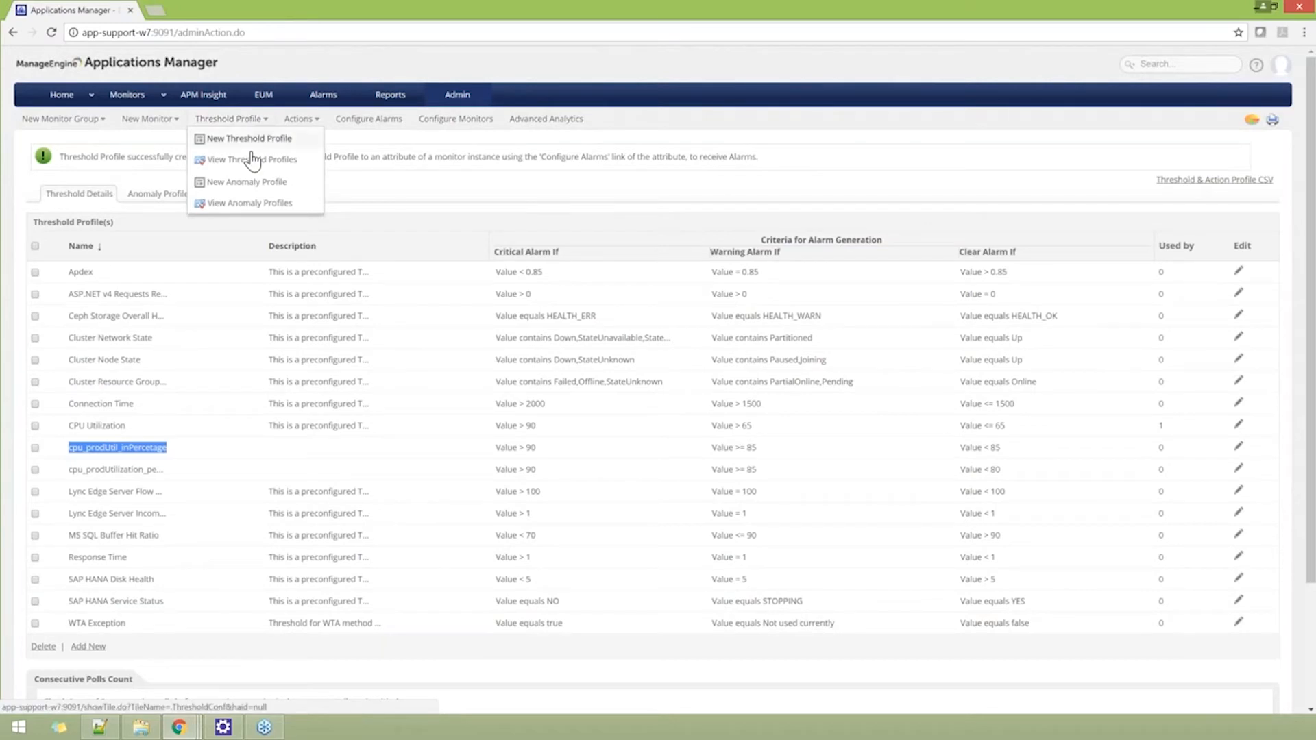
left_click(252, 160)
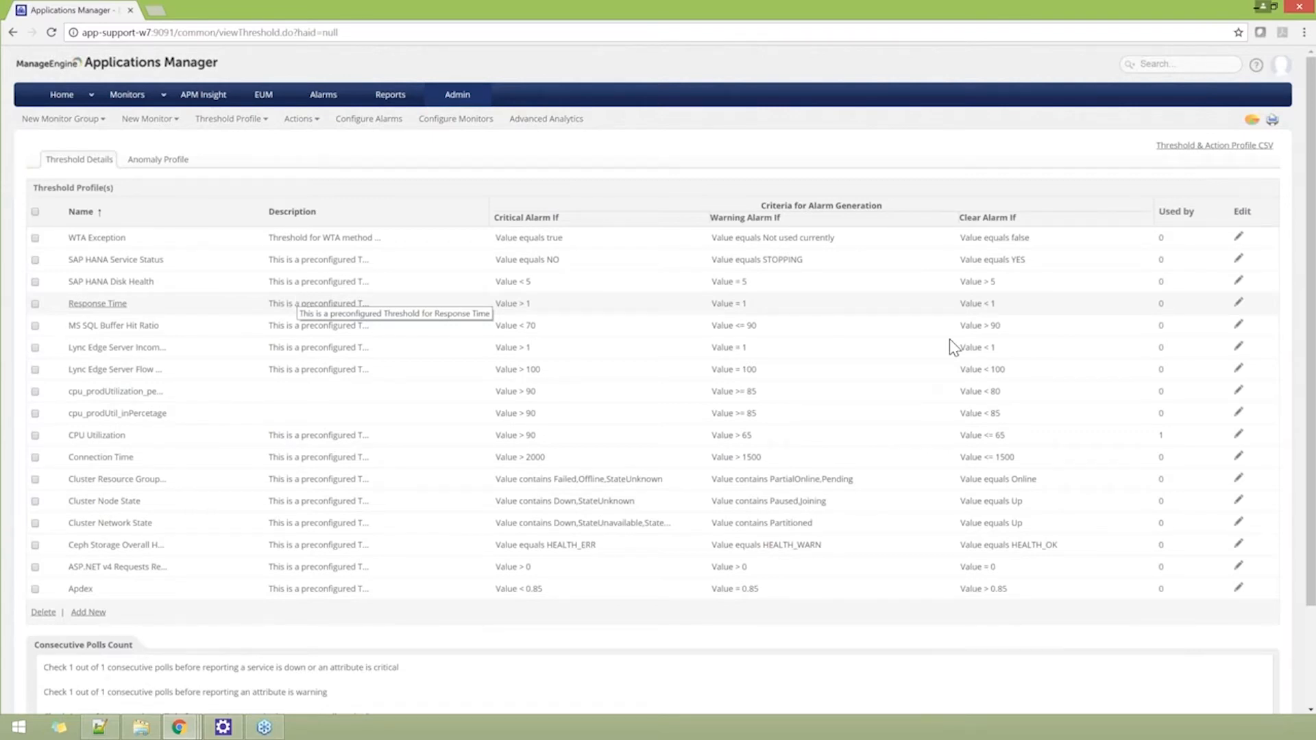
Check which monitors use the CPU Utilization threshold profile, then close the usage details.
left_click_drag(1193, 213, 1160, 211)
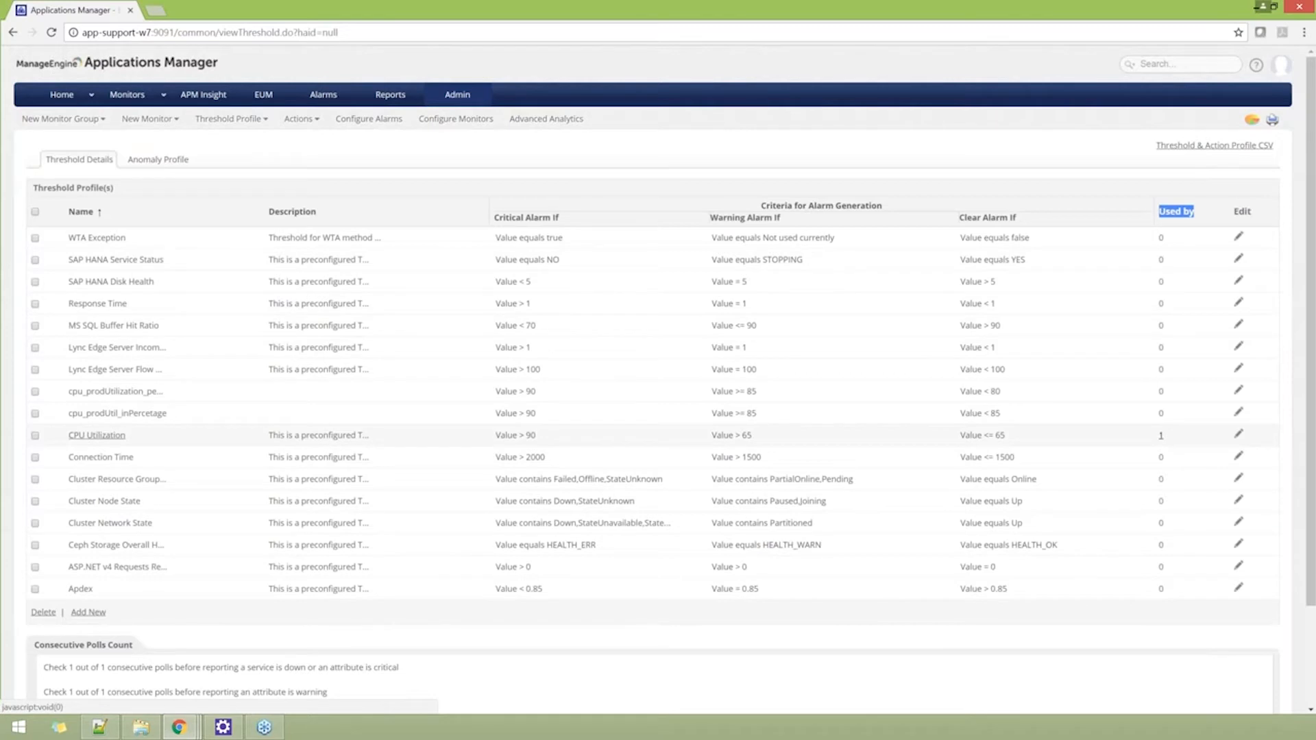
left_click(1161, 435)
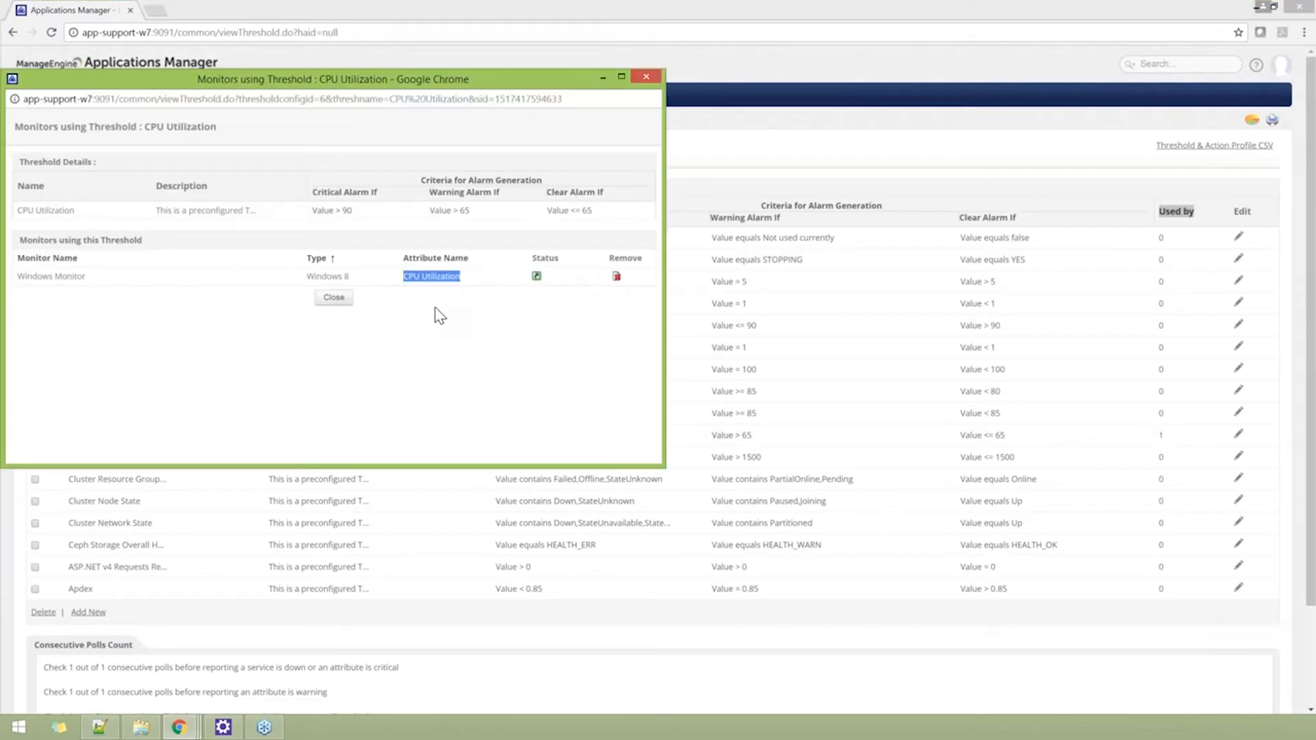
left_click(333, 297)
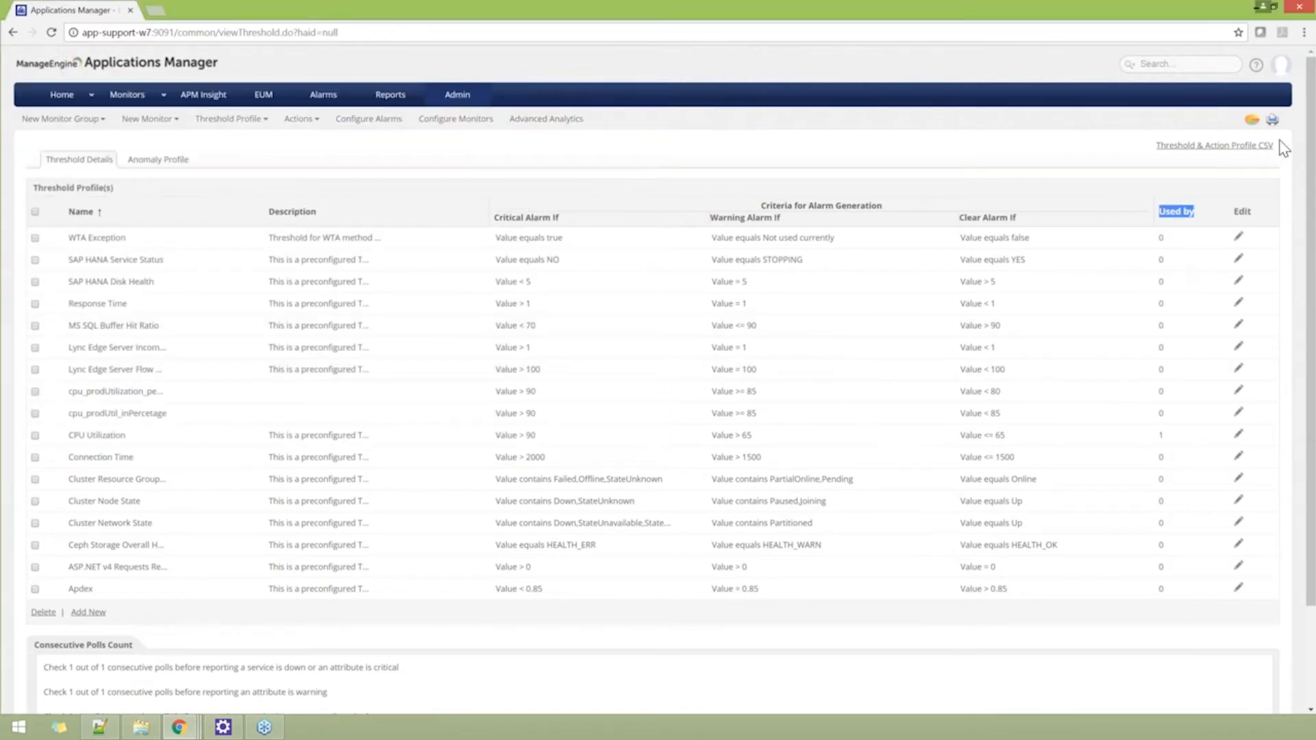
Examine the Threshold & Action Profile CSV options for monitors lacking threshold/action associations or monitor groups, then close them without creating the CSV.
left_click(1227, 146)
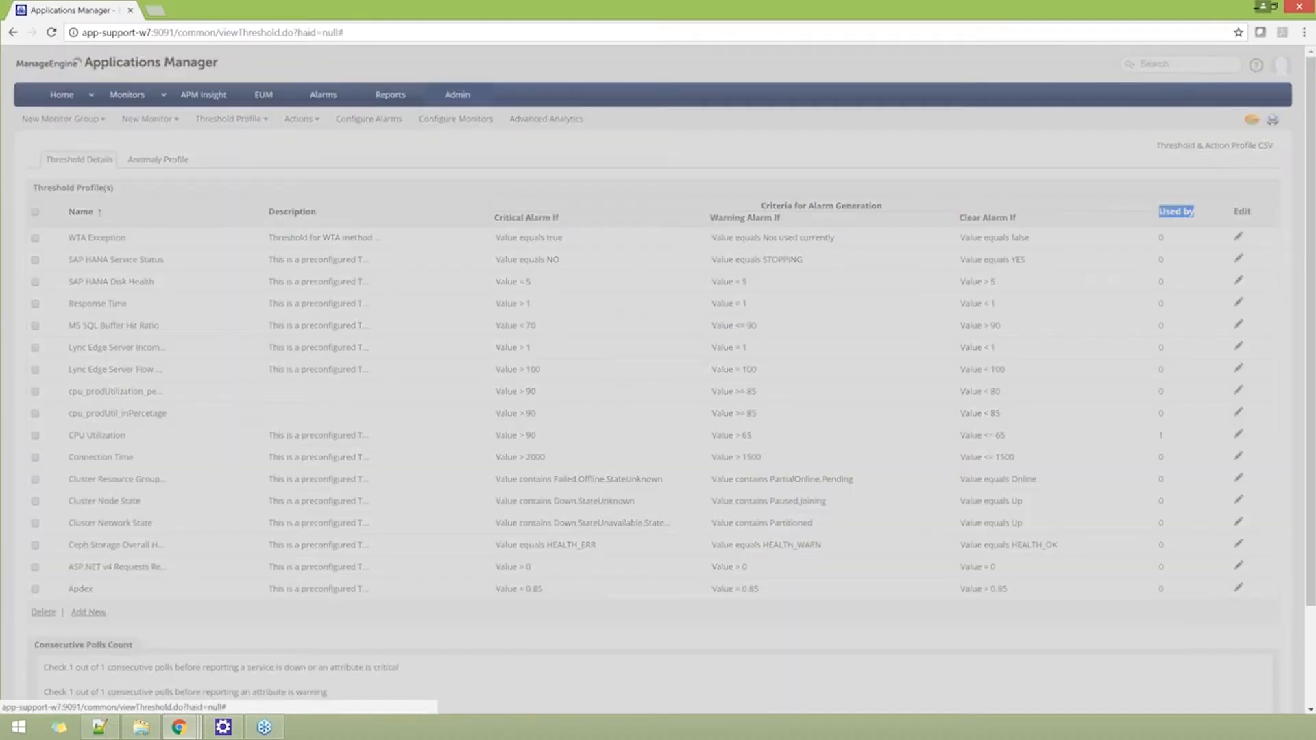
left_click(693, 89)
left_click_drag(700, 88, 873, 88)
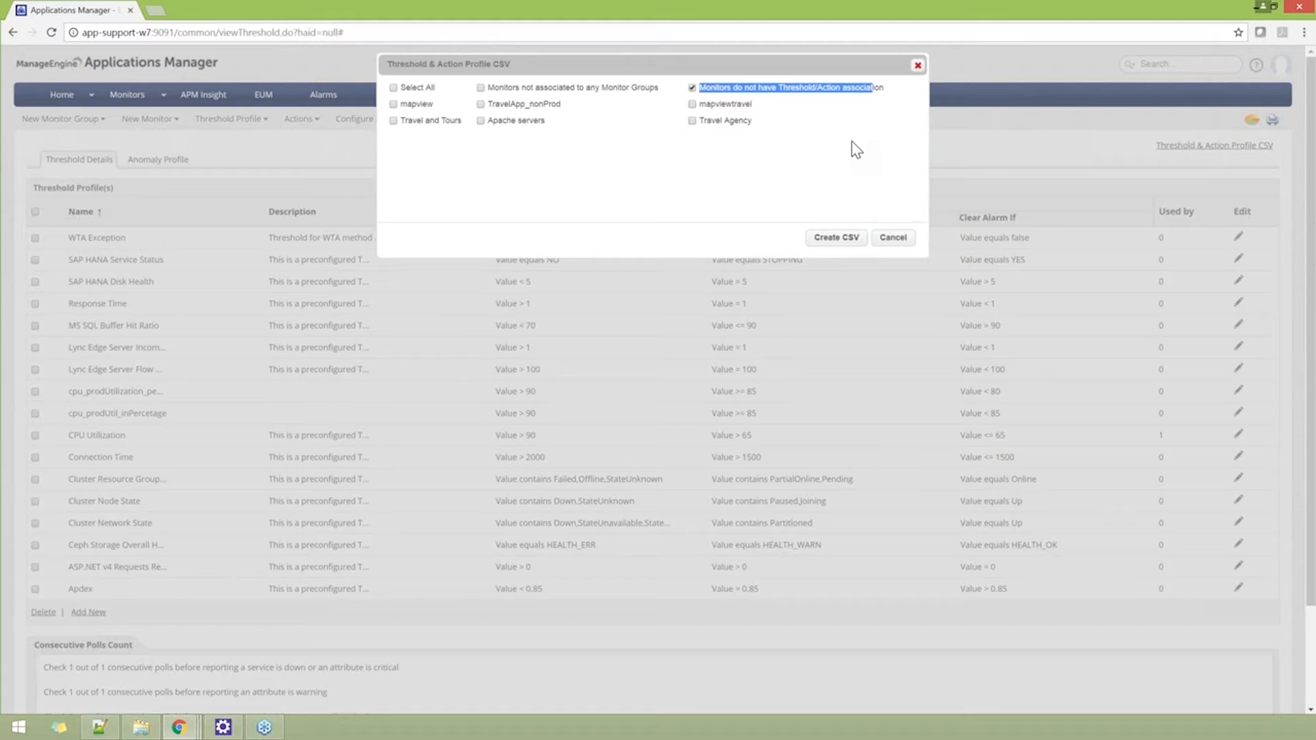
left_click(663, 125)
left_click(692, 88)
left_click_drag(486, 88, 639, 91)
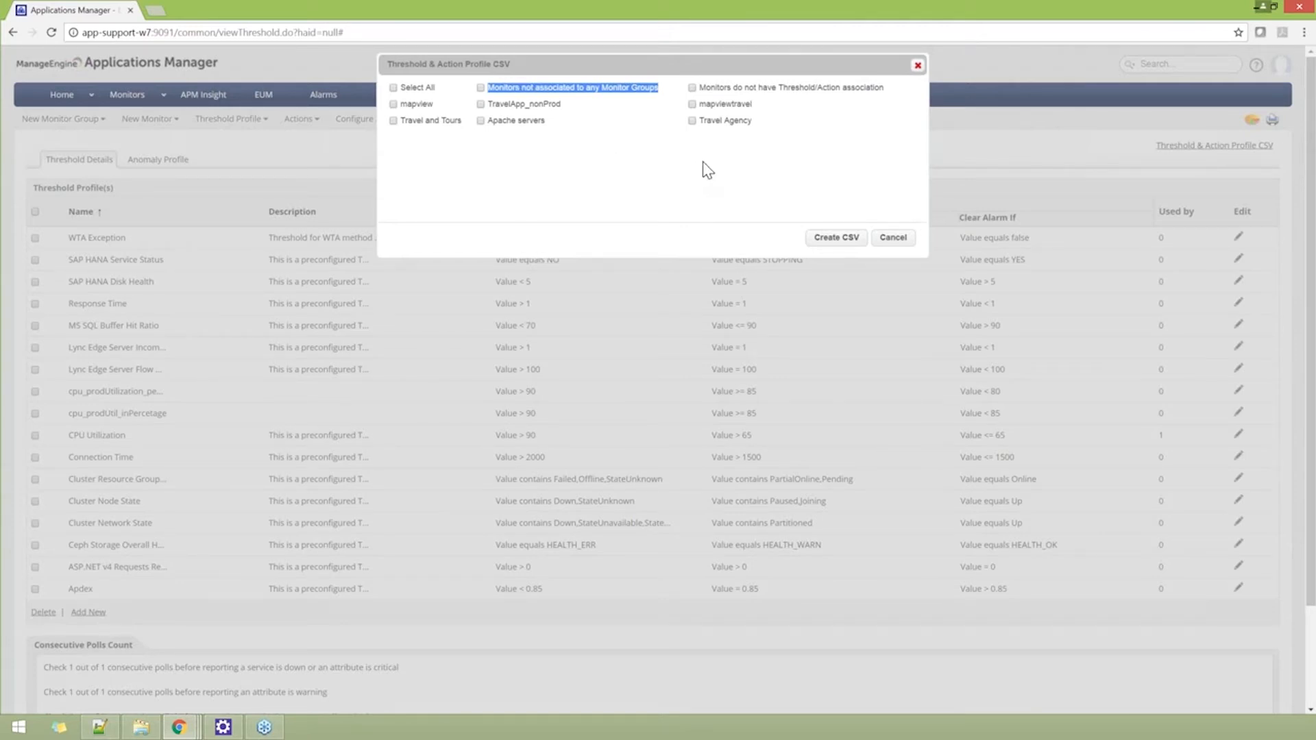
left_click(892, 237)
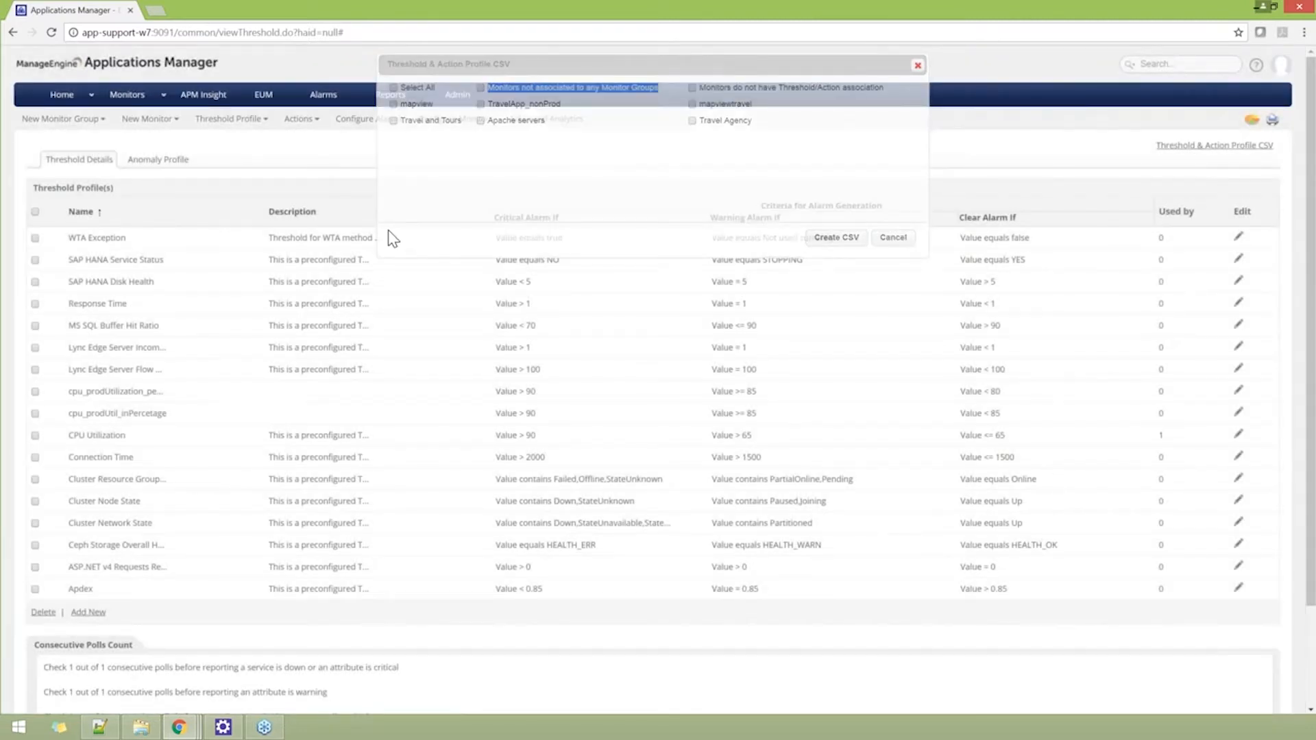
Open the Tomcat monitor's overview from the Tomcat Server monitors and locate the alarm configuration option for Server Response Time.
left_click(132, 95)
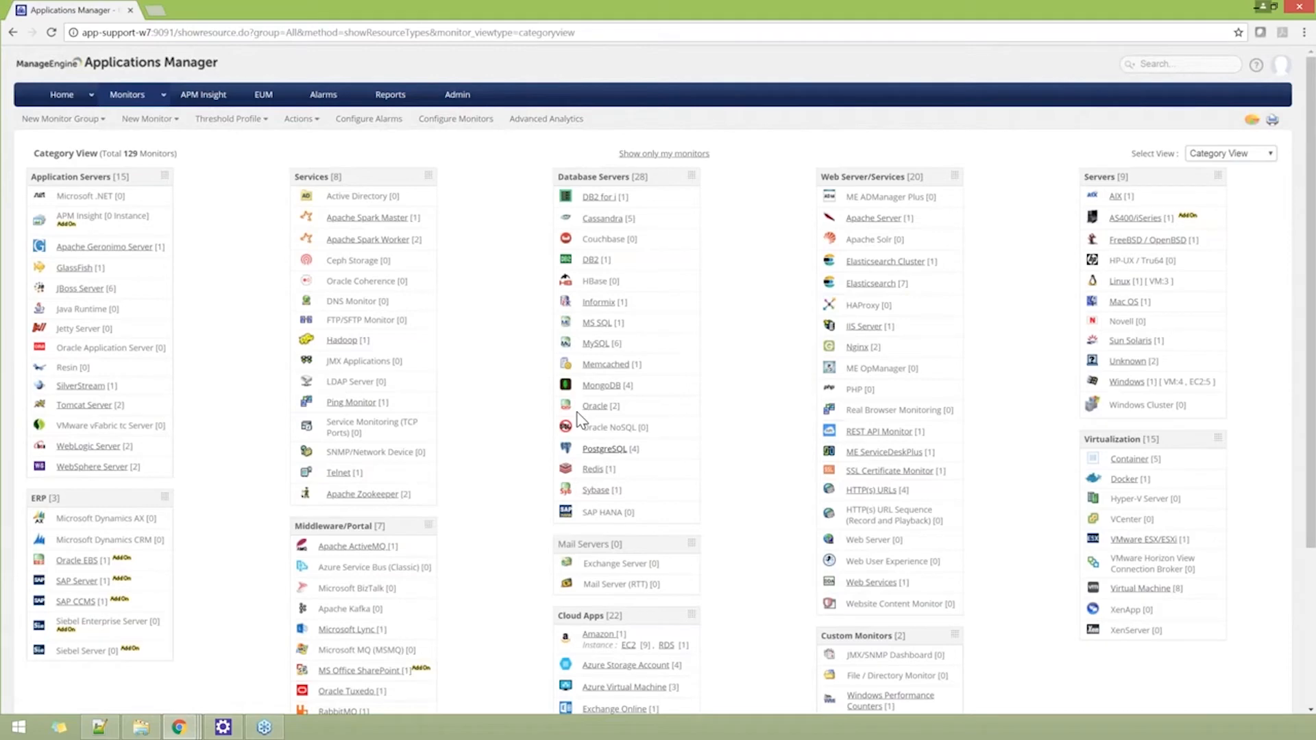
left_click(79, 405)
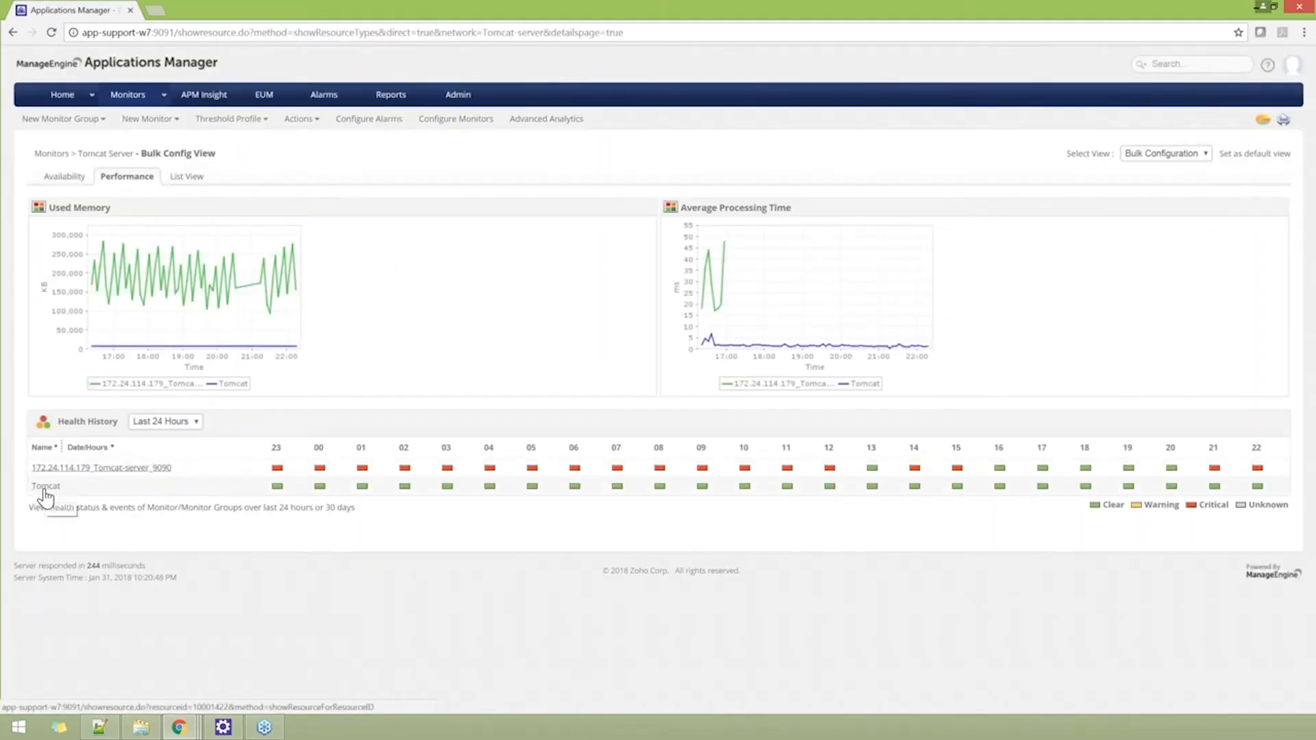
left_click(44, 492)
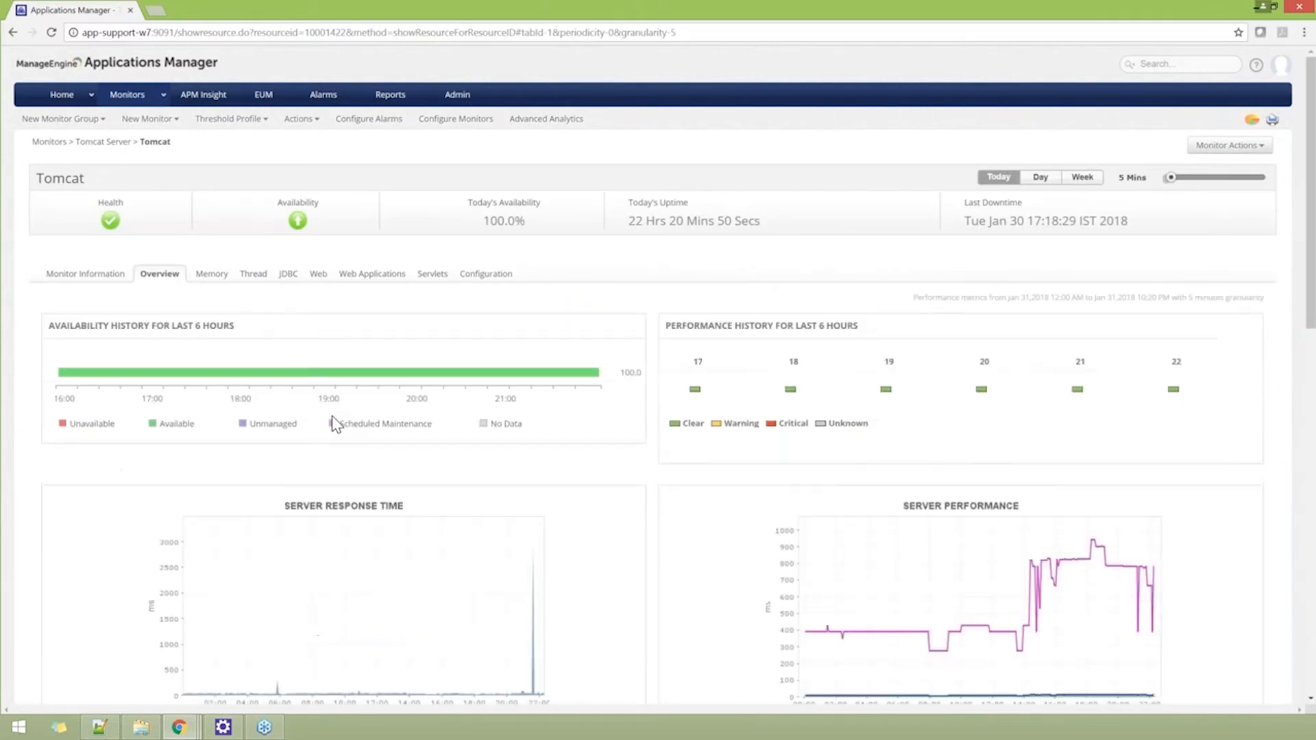
scroll(331, 416, "down", 1)
scroll(336, 424, "down", 1)
mouse_move(553, 373)
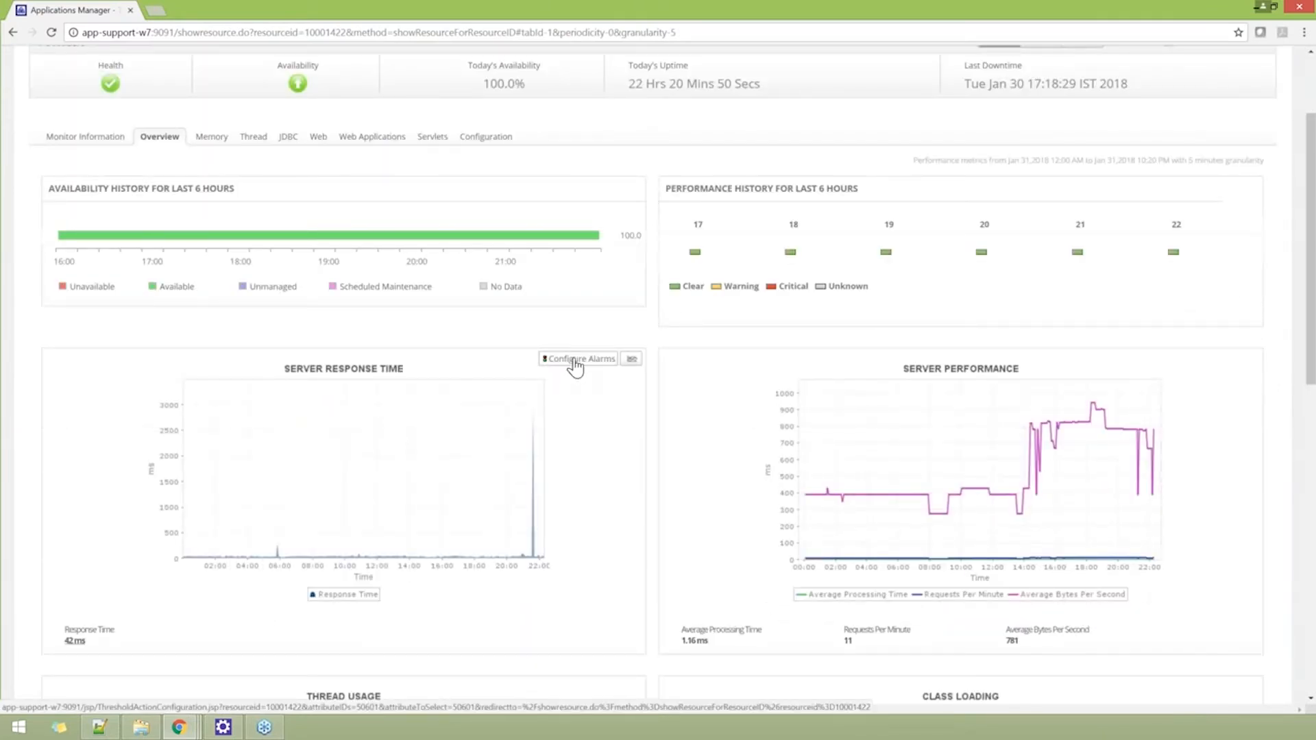
Show the actions available for the Tomcat monitor, including its alarm configuration option.
scroll(575, 367, "up", 1)
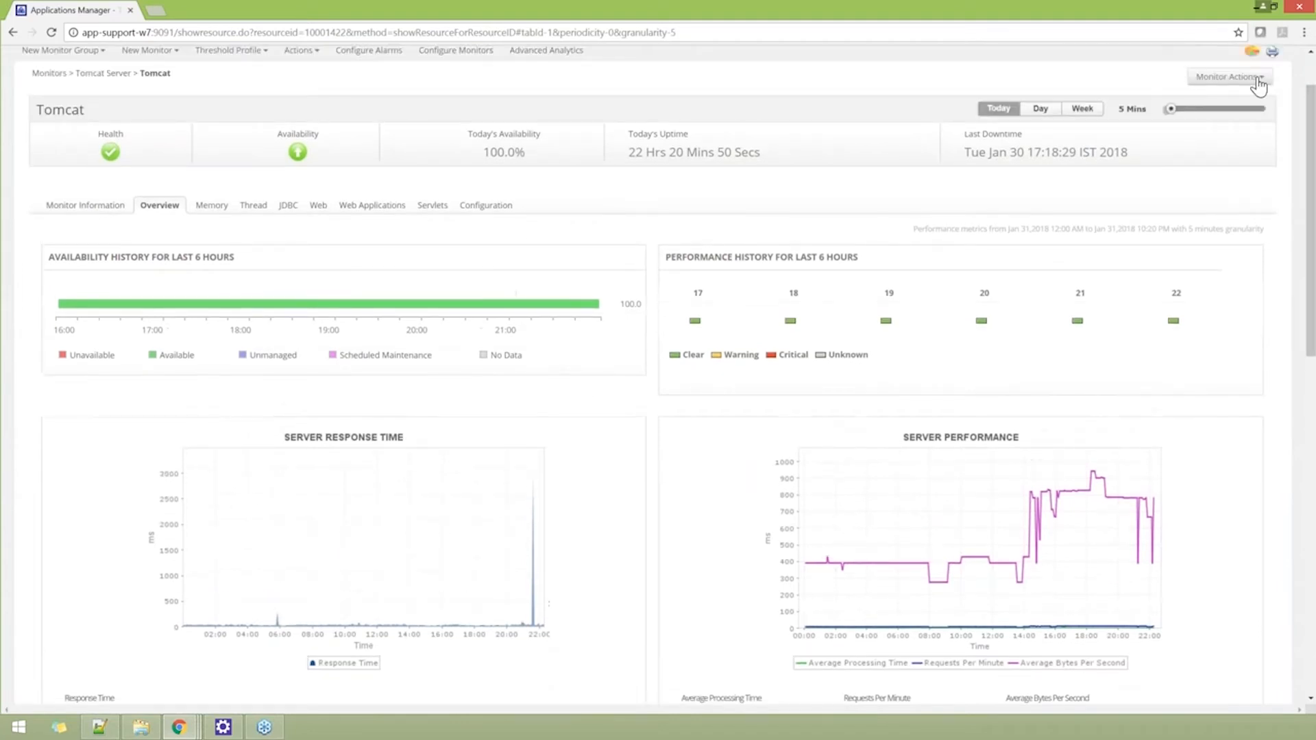
left_click(1256, 79)
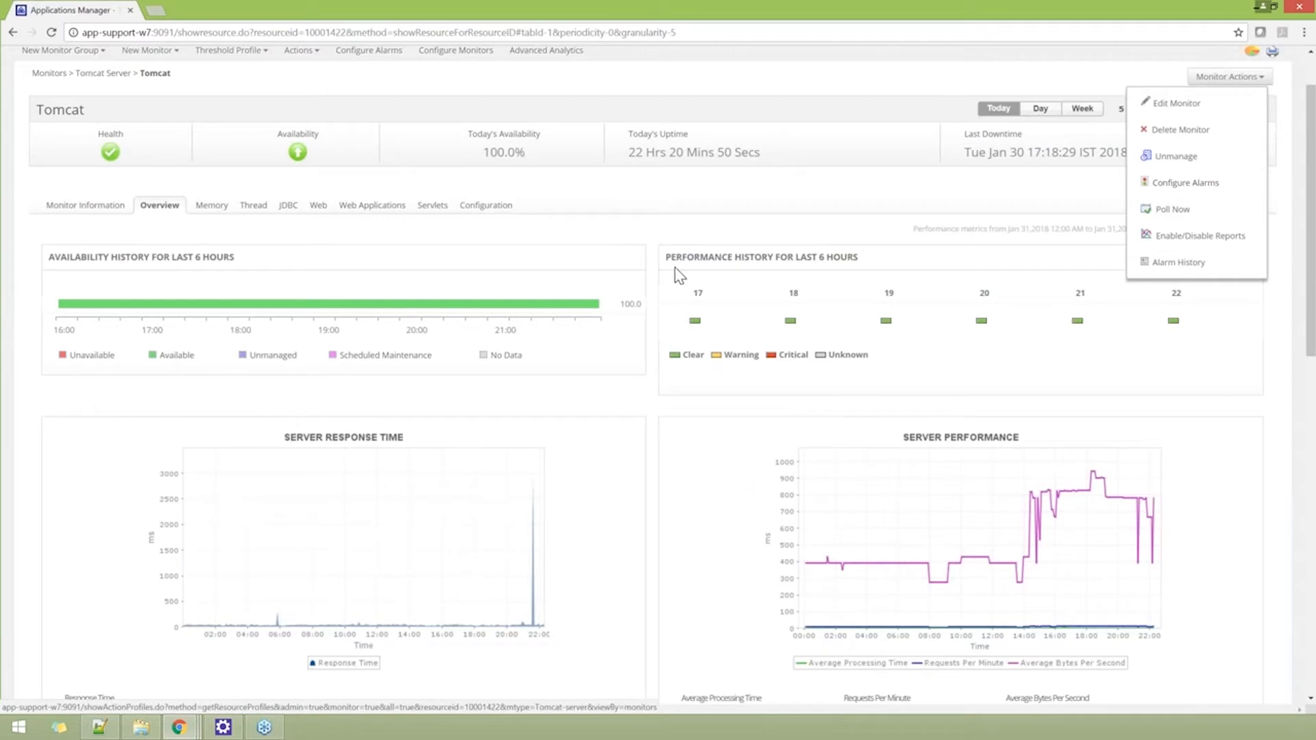
scroll(616, 257, "up", 1)
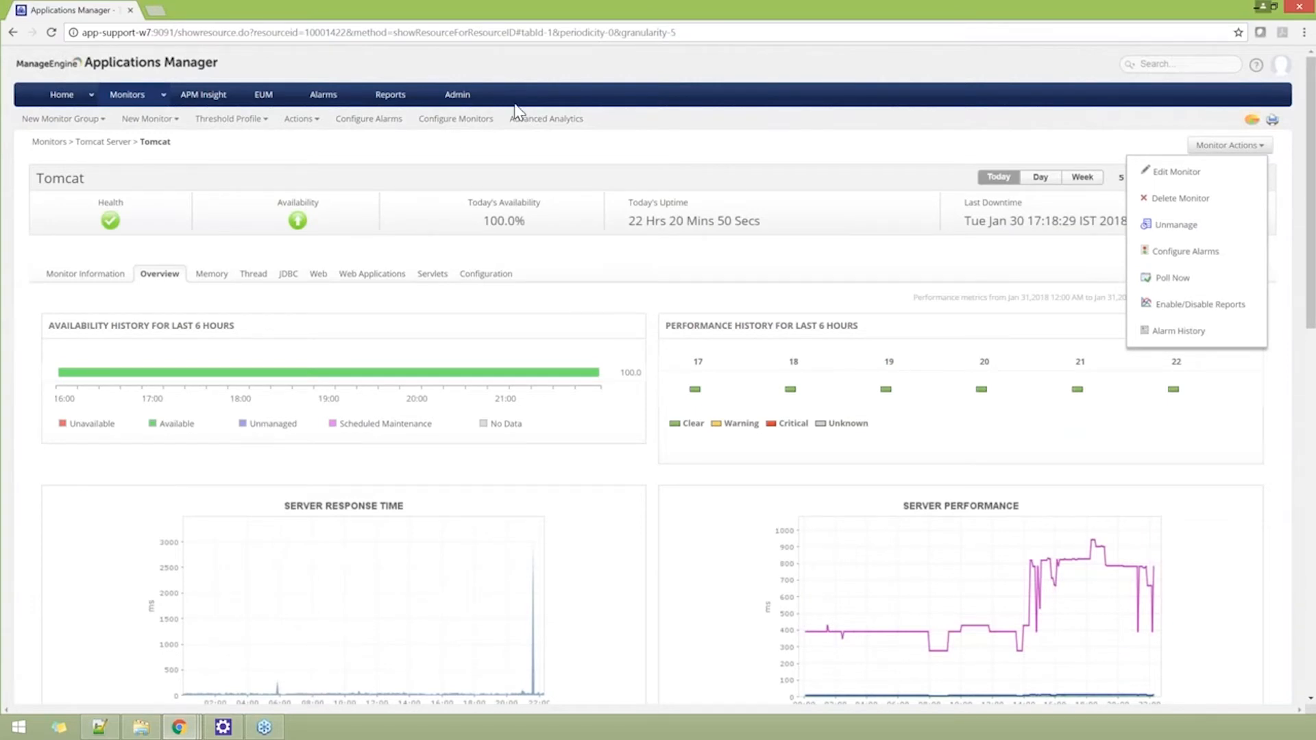
Open the alarm configuration page in the administration settings and examine the Monitor, Monitor Group and Monitor Type options.
left_click(457, 102)
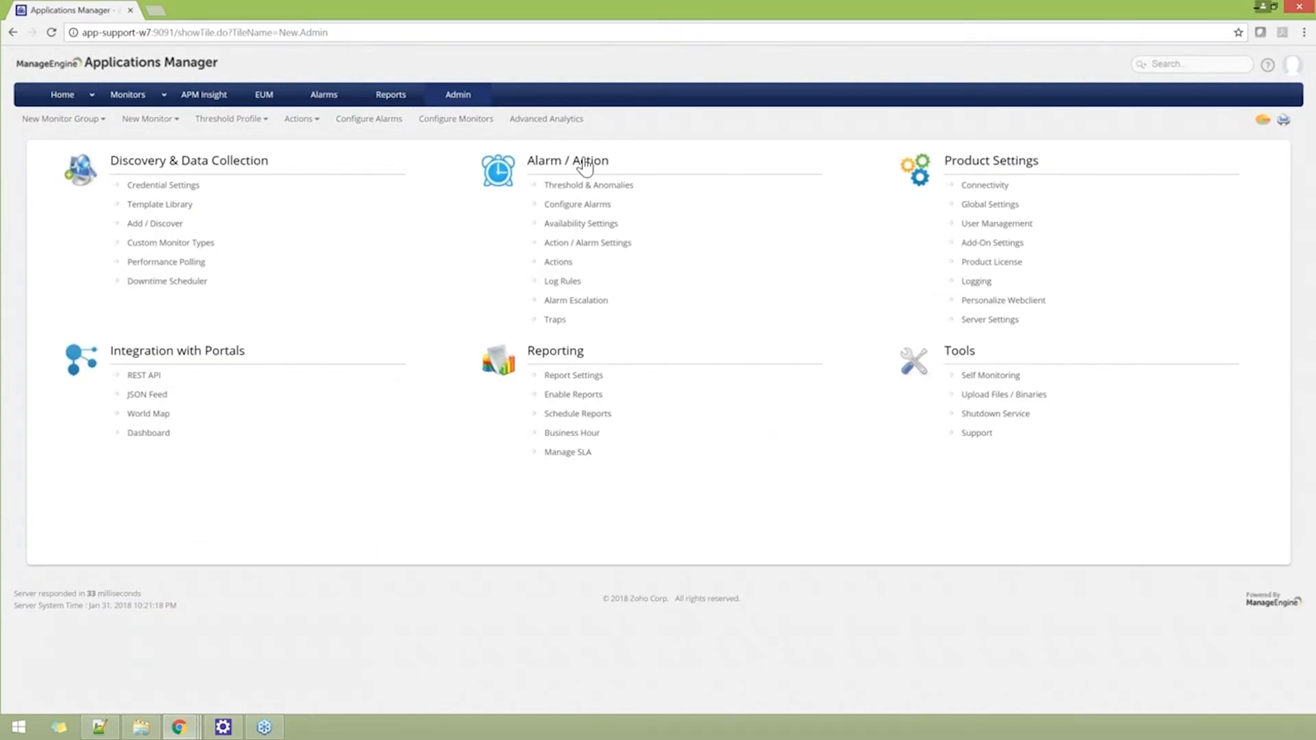
left_click(586, 208)
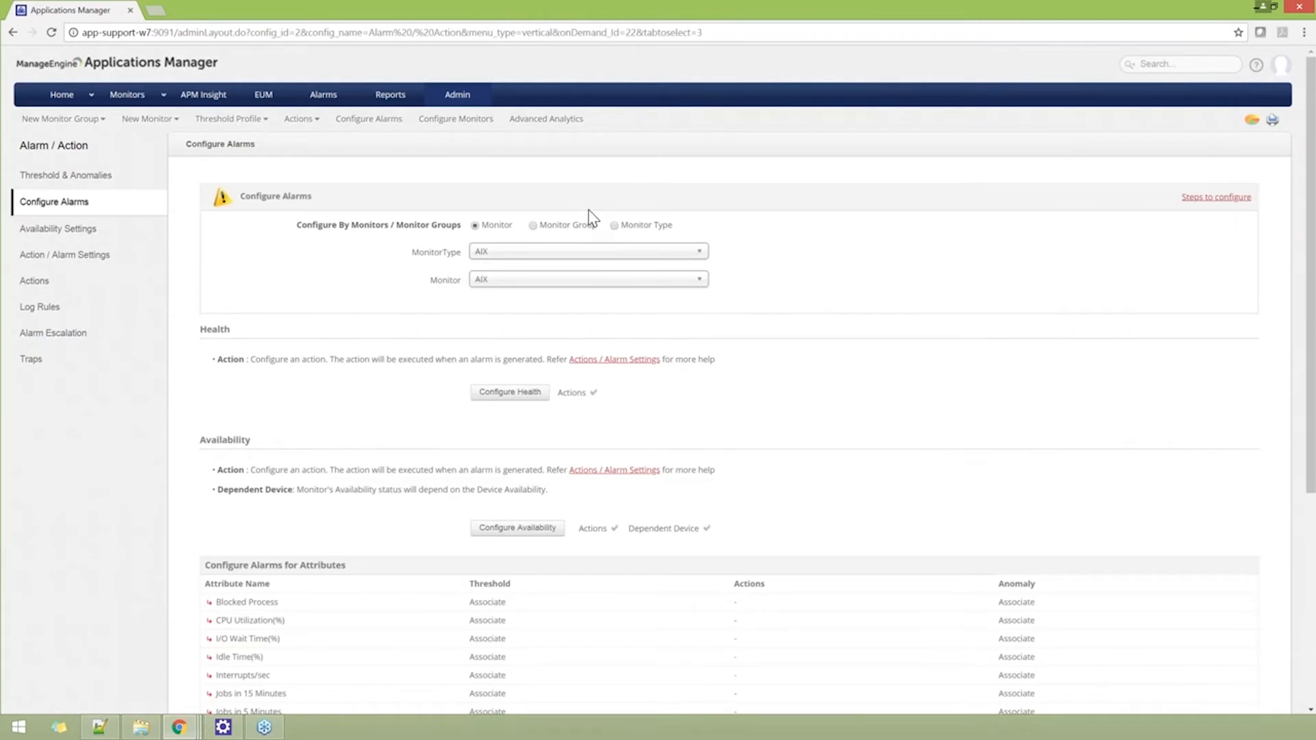
double_click(497, 224)
left_click_drag(540, 225, 623, 226)
left_click(622, 226)
double_click(497, 225)
left_click(567, 199)
Set alarms to be configured by Monitor Type and select Windows 2012 as the monitor type.
left_click(614, 225)
left_click(570, 254)
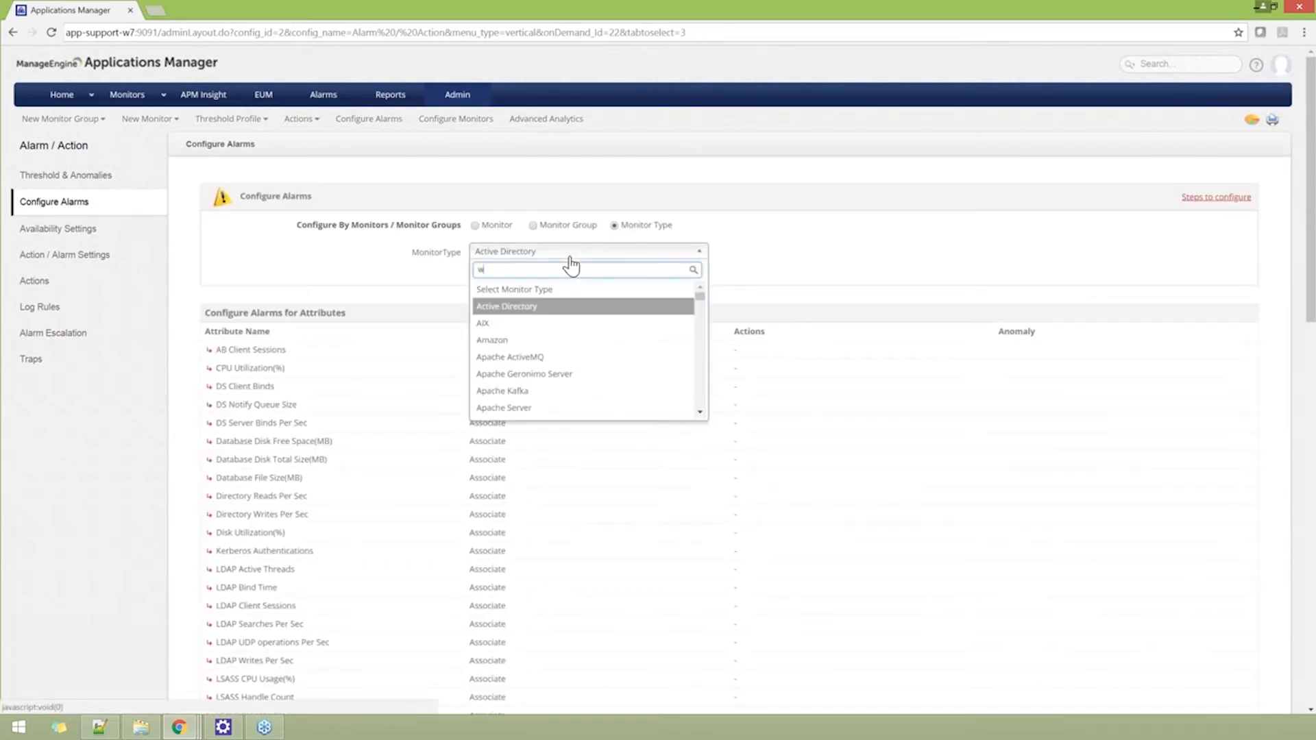
type("win")
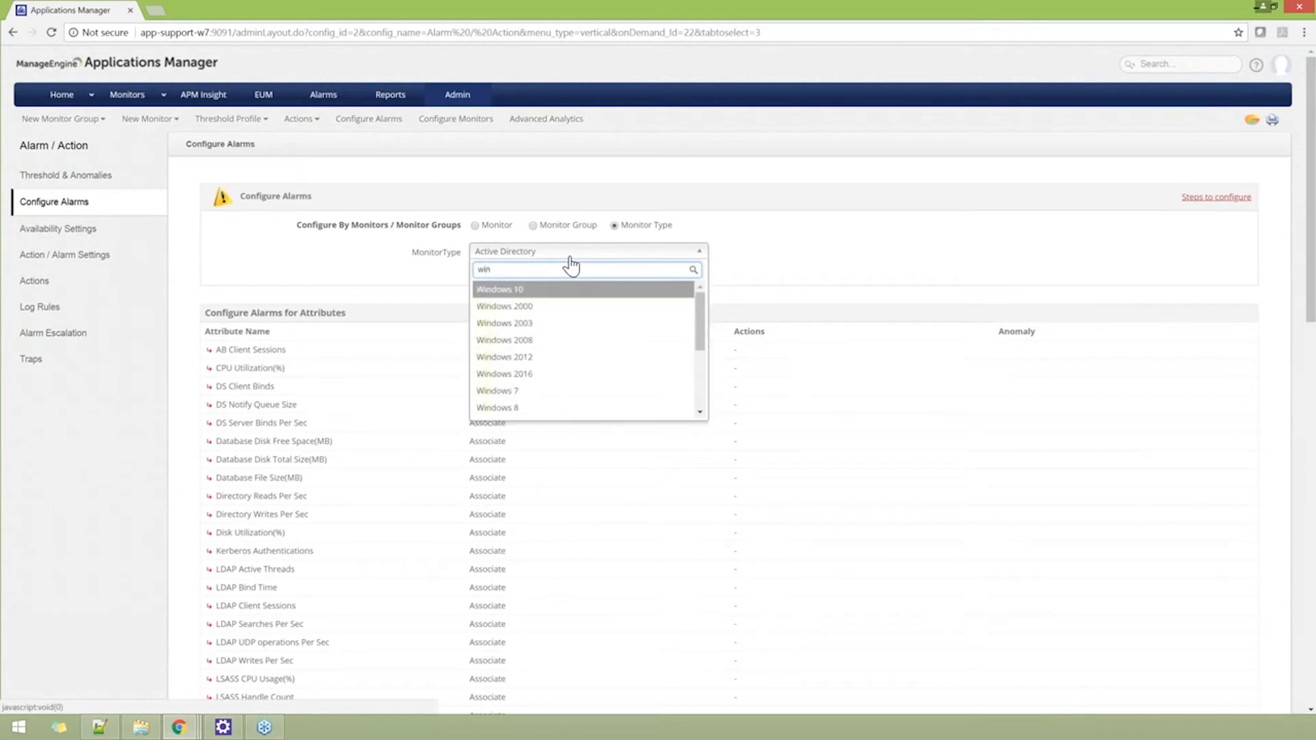
left_click(546, 358)
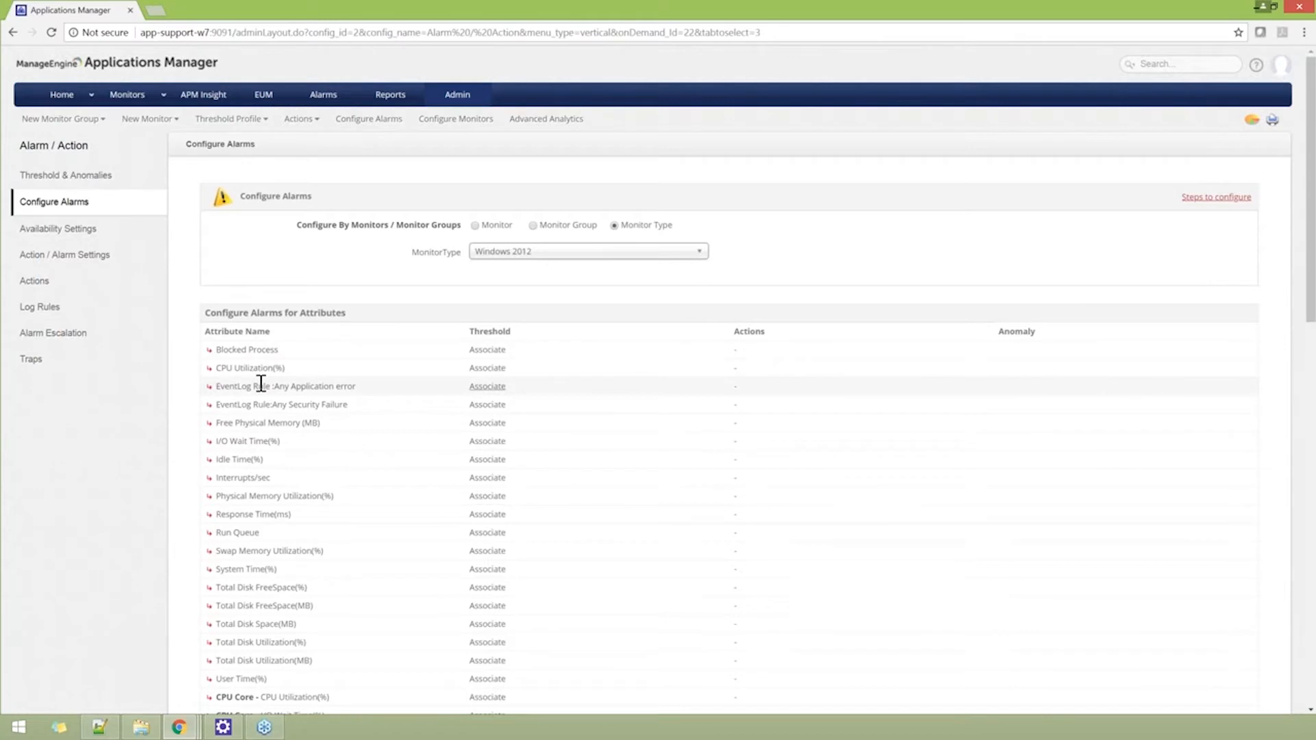
Look through the Windows 2012 attributes that can be associated with thresholds, from CPU to scheduled tasks.
scroll(525, 454, "down", 4)
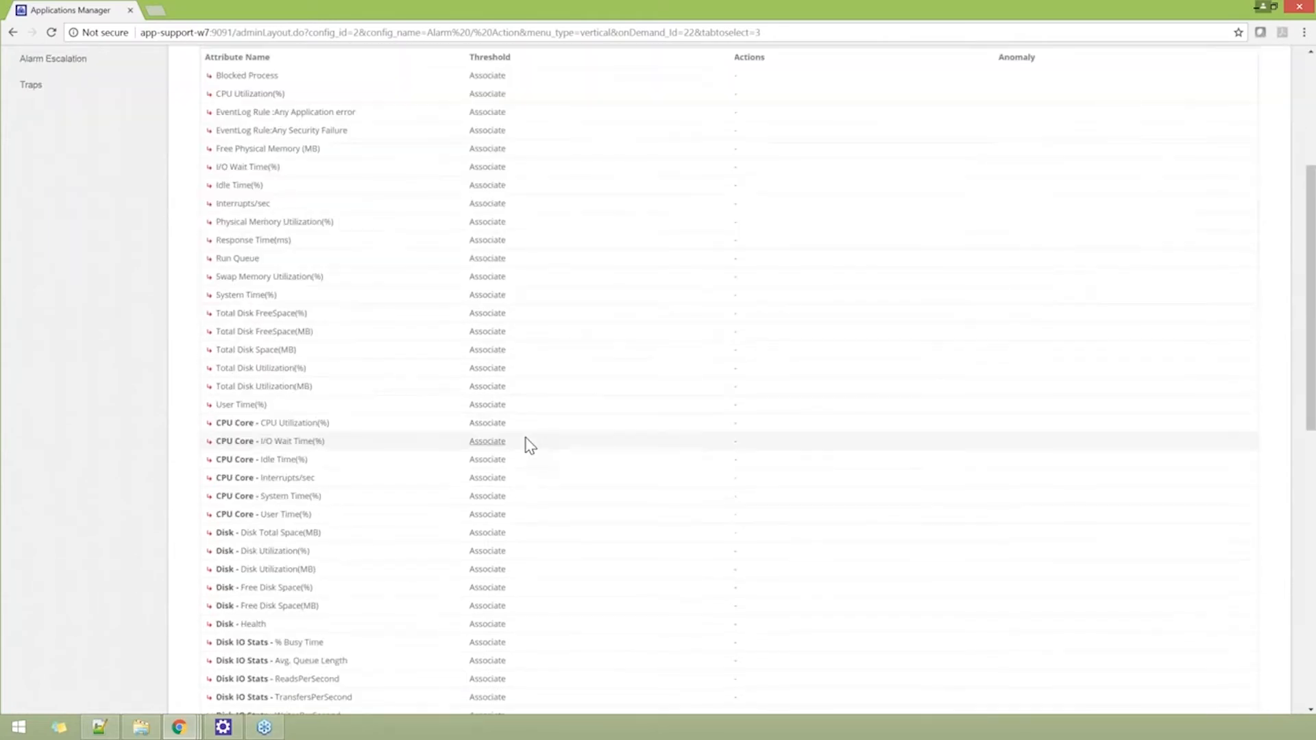
scroll(530, 446, "up", 1)
scroll(318, 341, "down", 5)
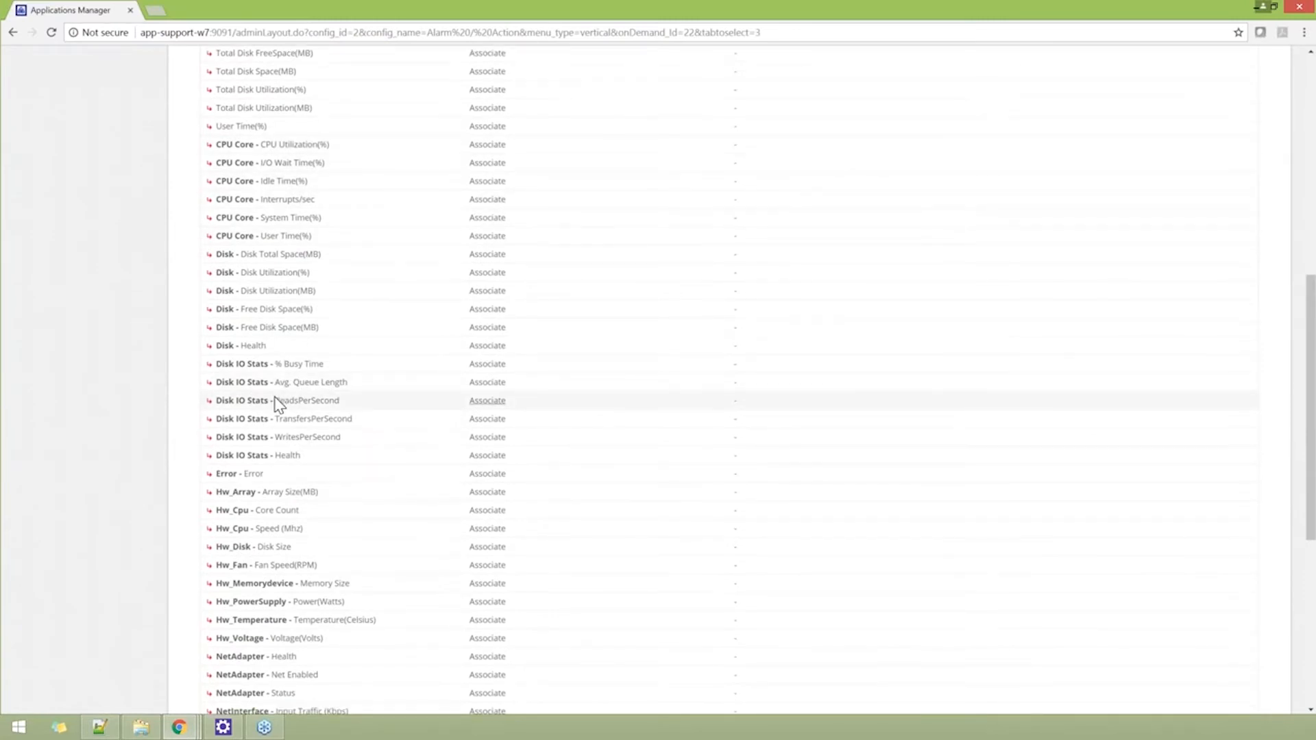
scroll(277, 403, "down", 1)
scroll(276, 403, "down", 4)
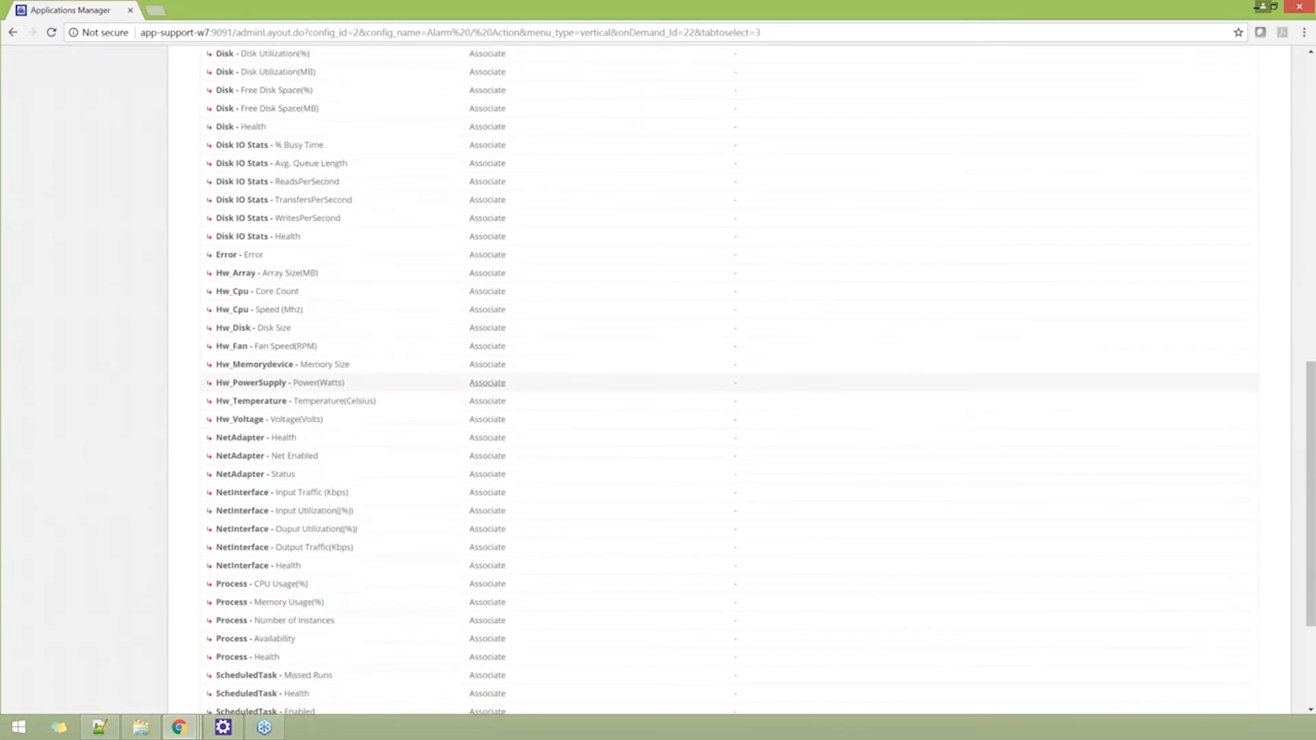
scroll(425, 415, "up", 15)
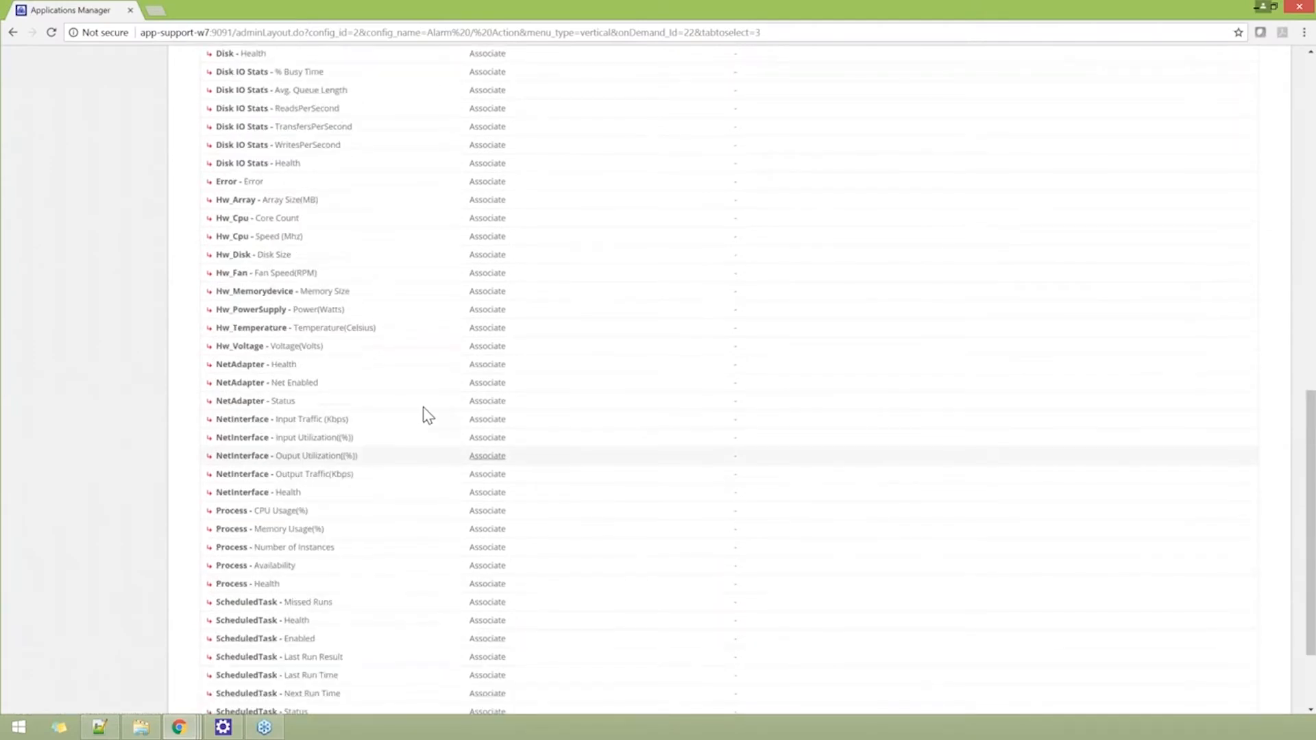
scroll(425, 415, "up", 1)
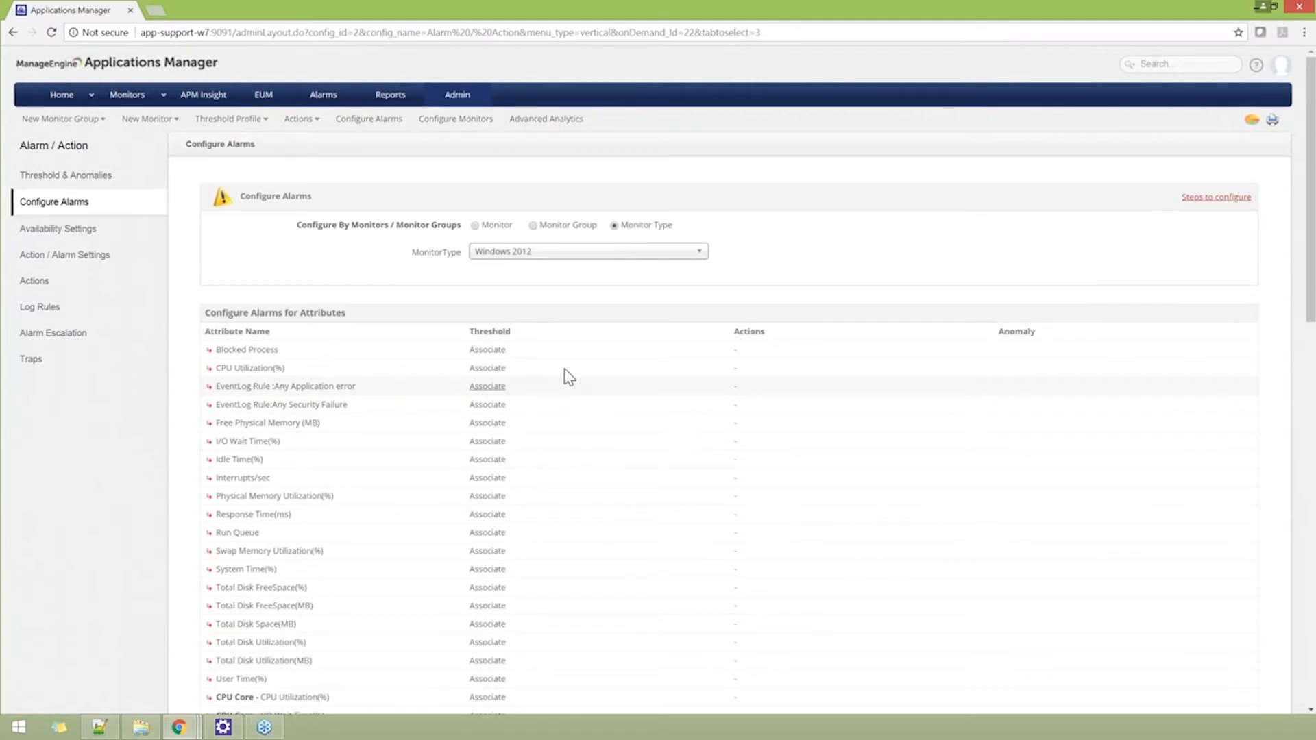
Associate the cpu_prodUtil_inPercetage threshold profile with the CPU Utilization(%) attribute of Windows 2012.
left_click(487, 370)
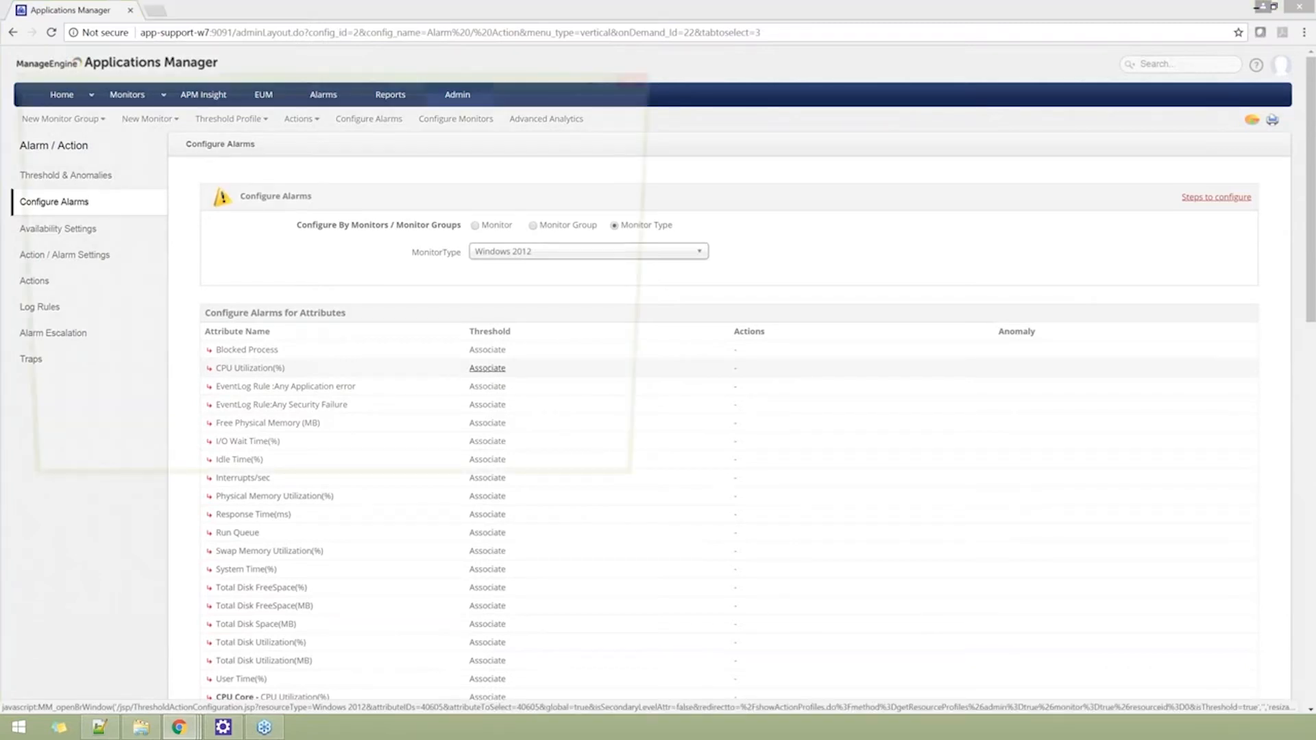
left_click(170, 273)
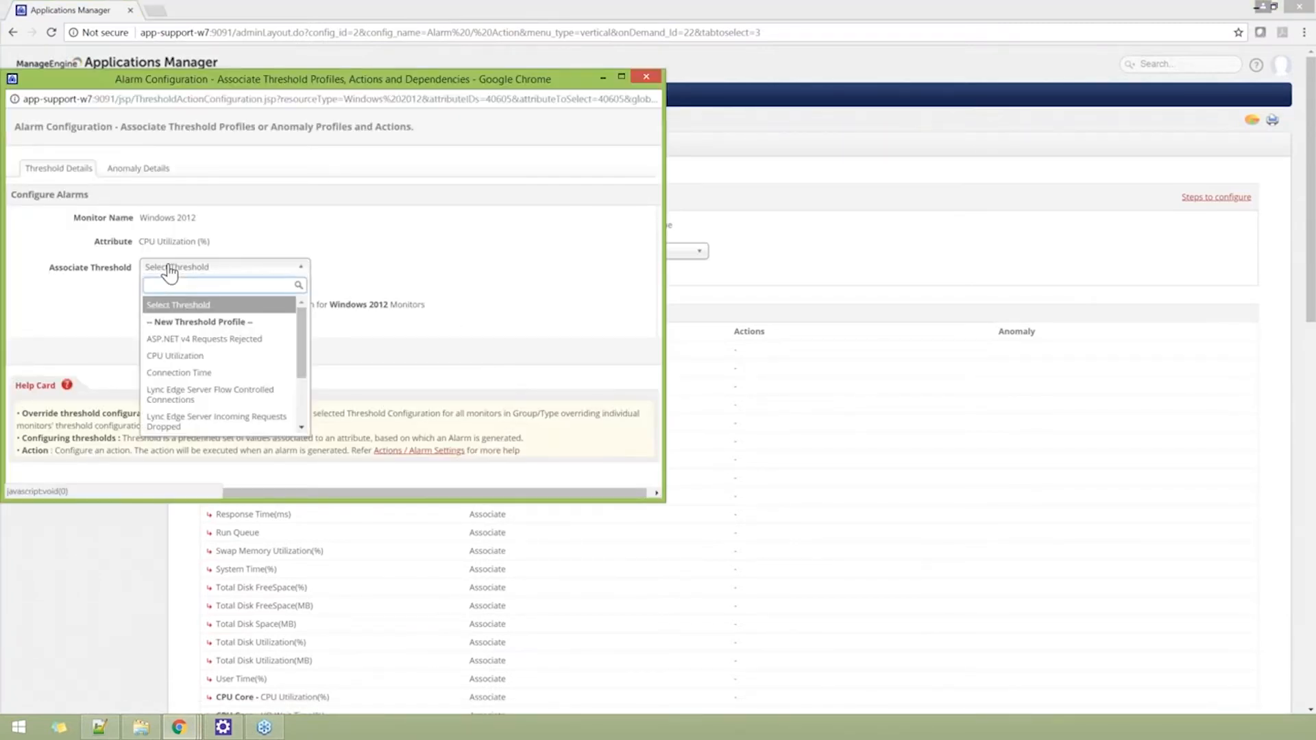
type("cpi")
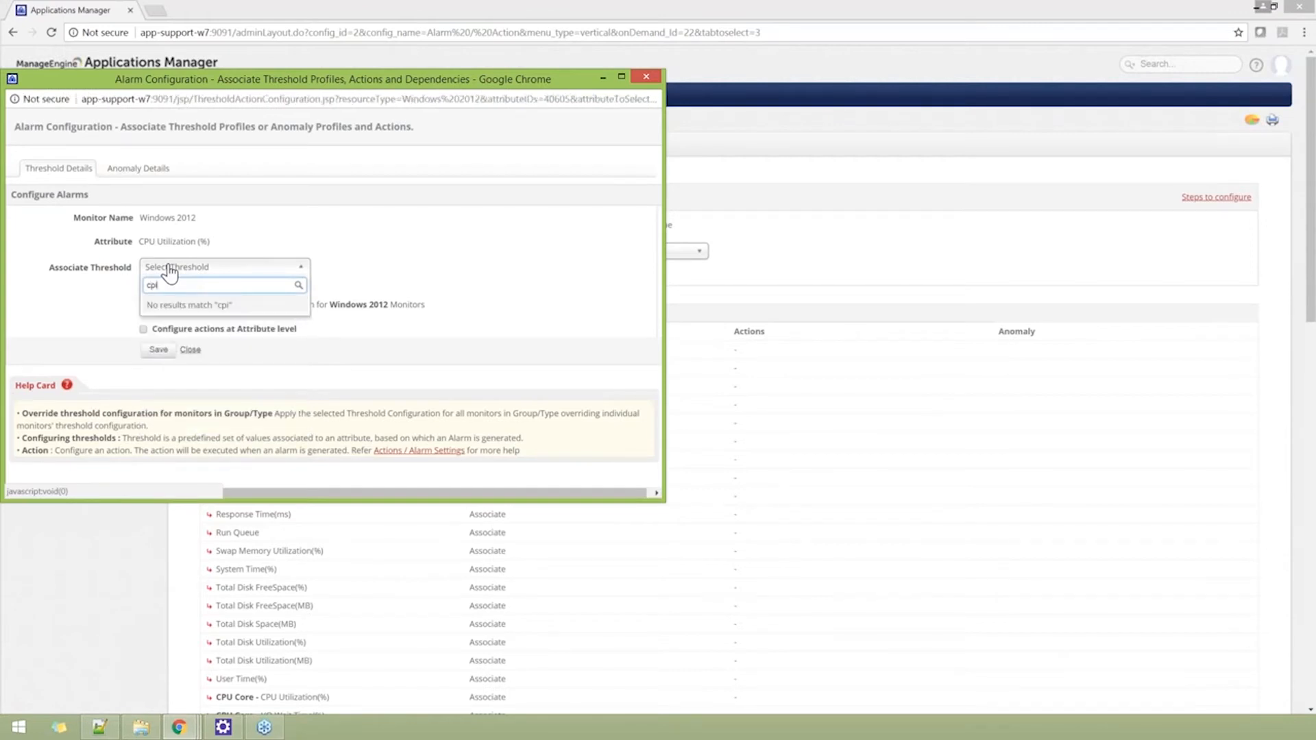
key("BackSpace")
type("u")
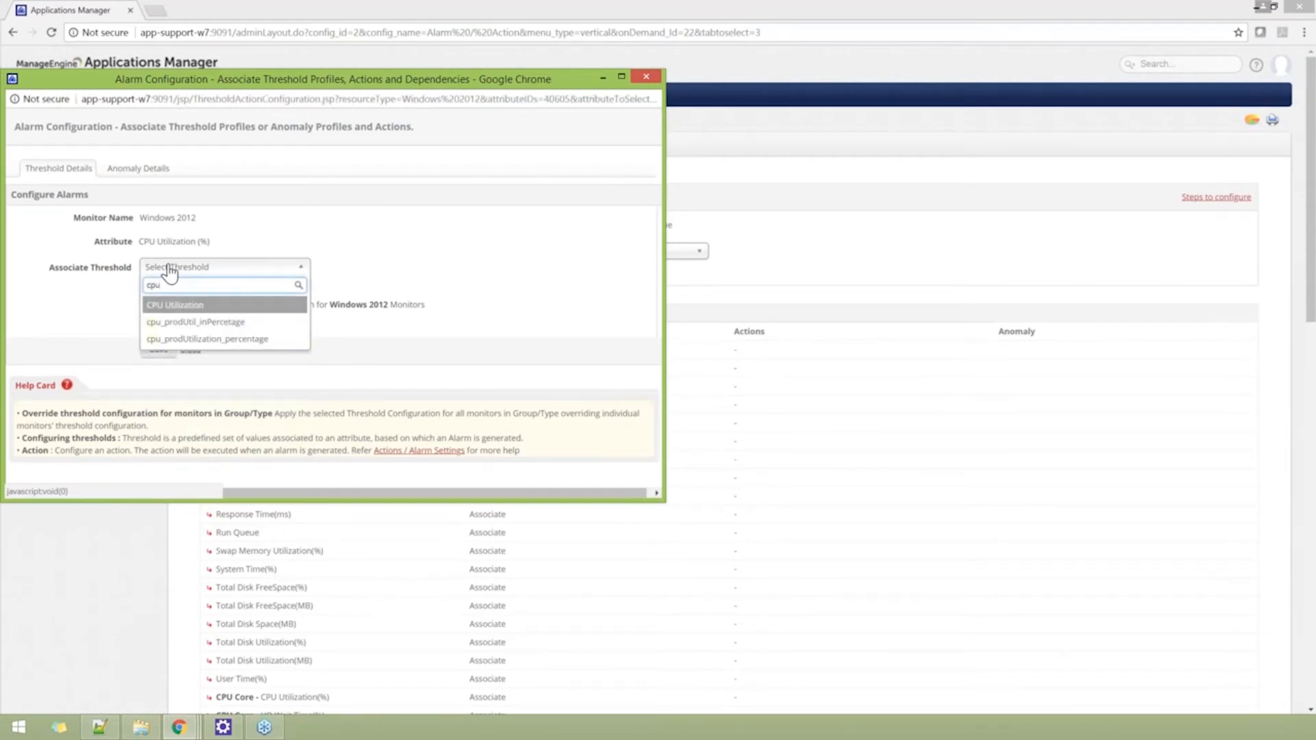
left_click(195, 322)
scroll(386, 290, "down", 1)
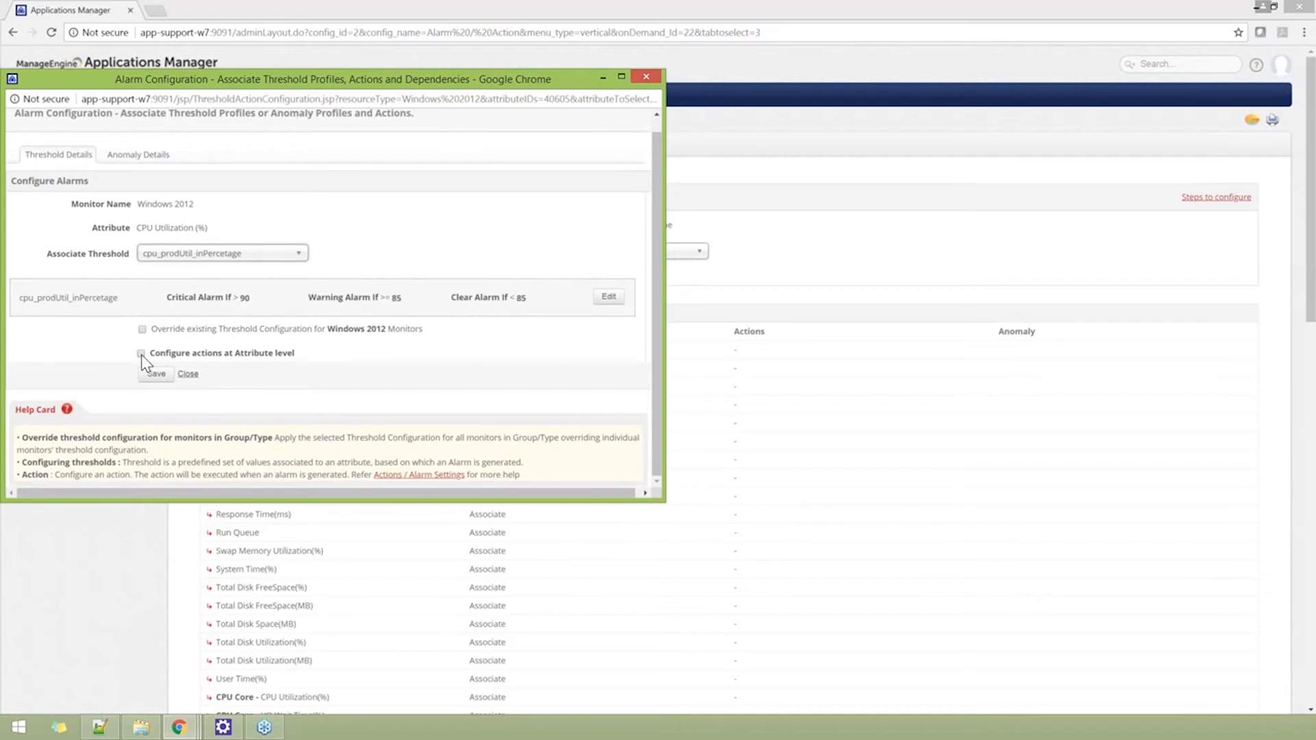
Enable actions at attribute level and associate Email-action with the critical, warning and clear severities.
left_click(141, 353)
scroll(464, 332, "down", 2)
scroll(566, 352, "down", 1)
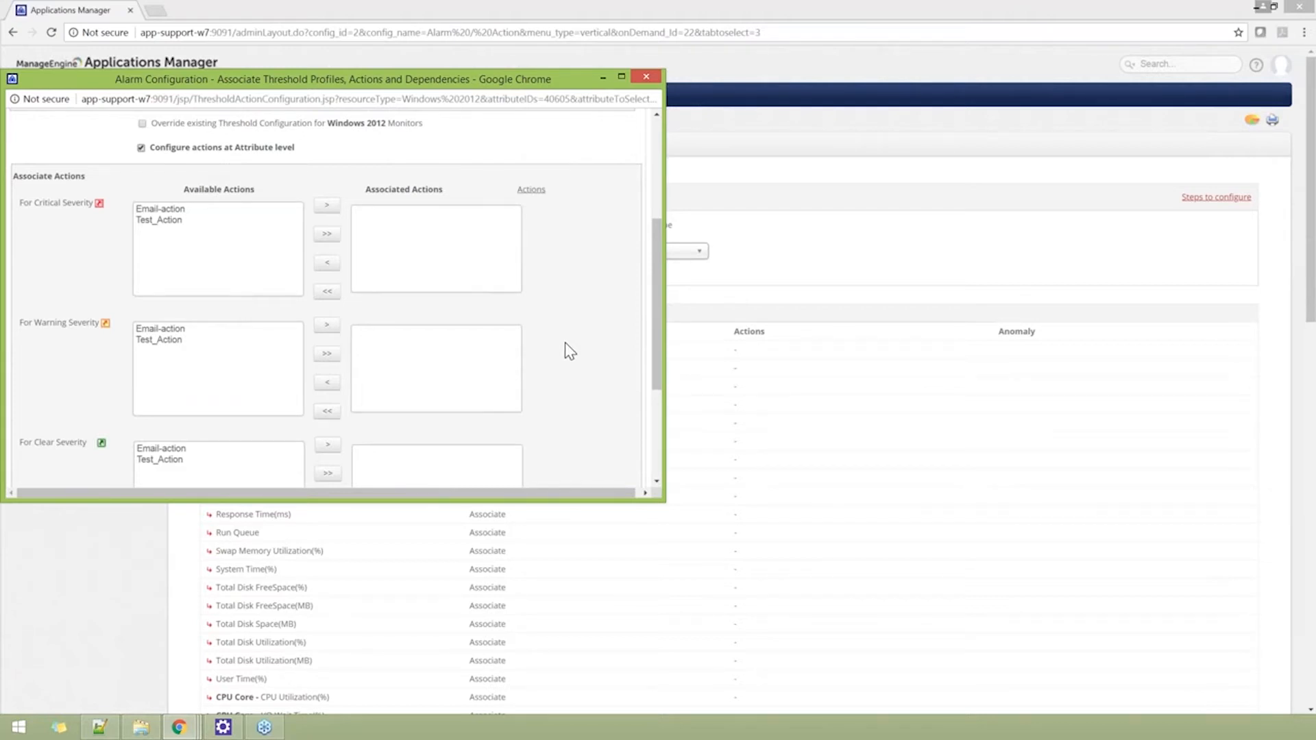
left_click(193, 211)
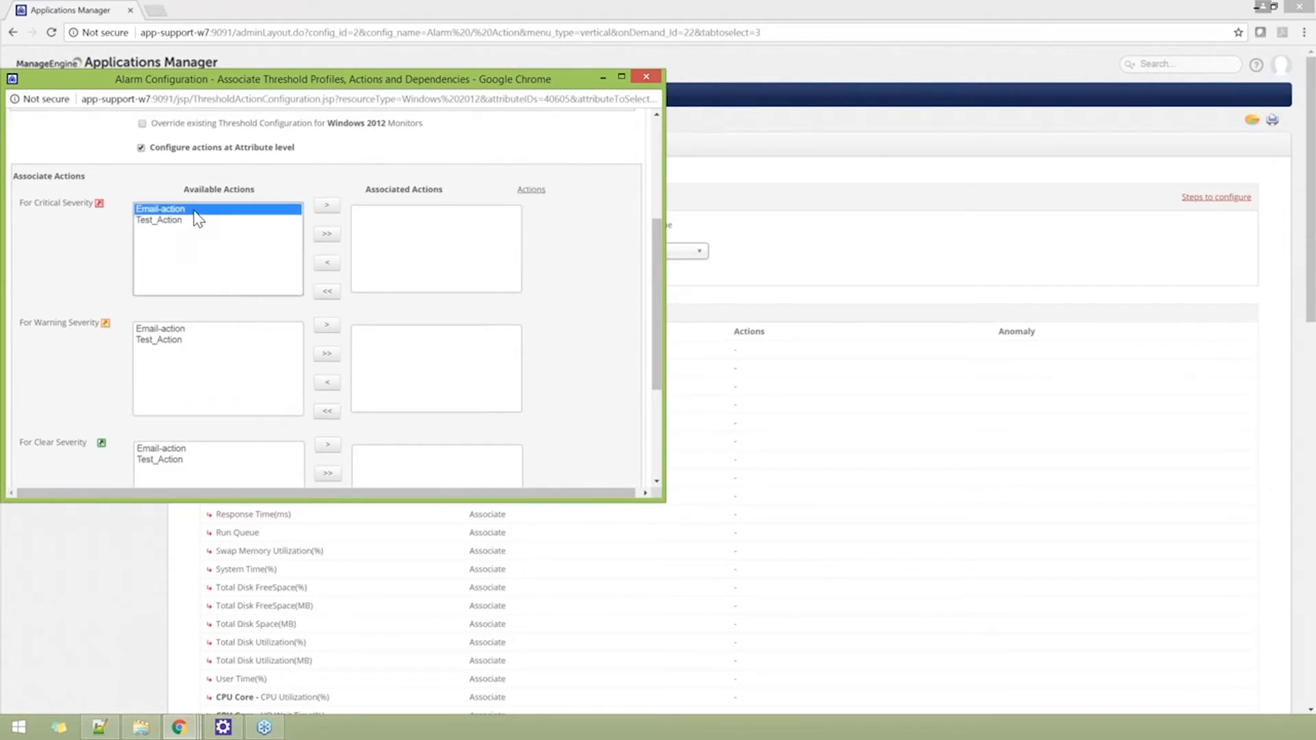
left_click(326, 206)
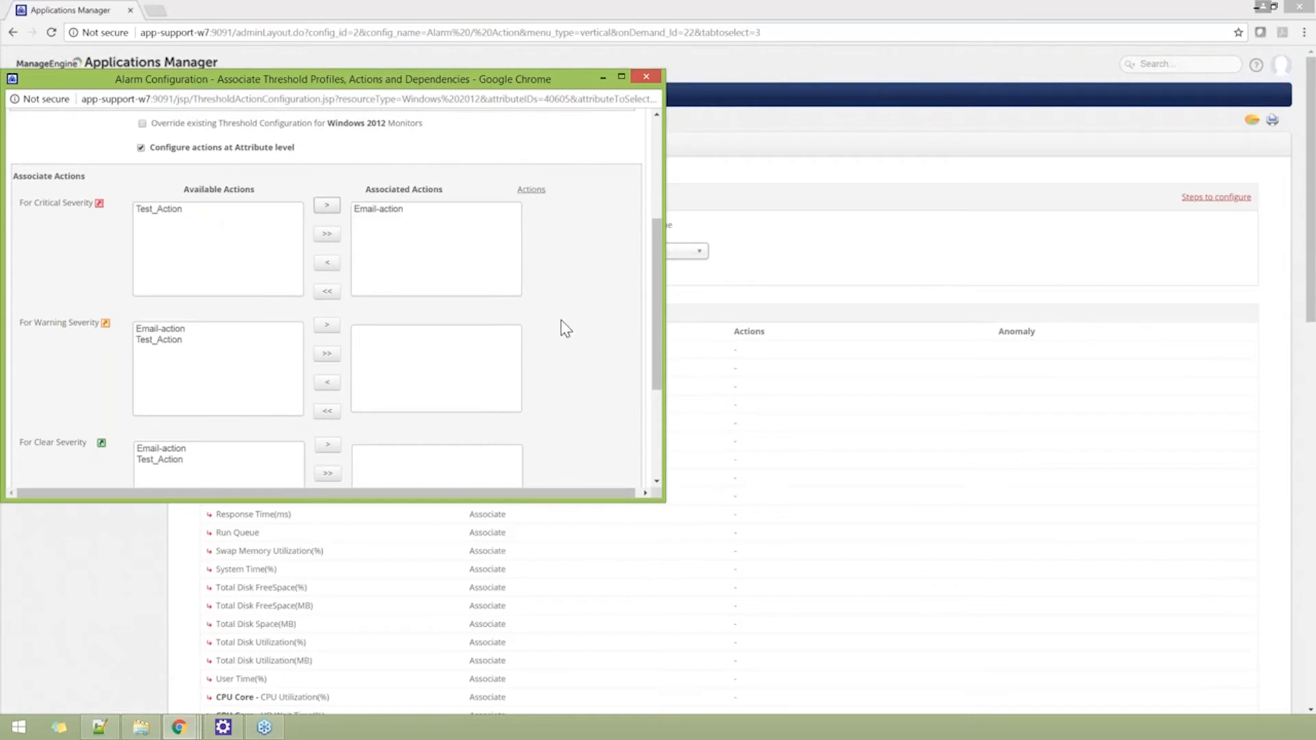
scroll(560, 319, "down", 1)
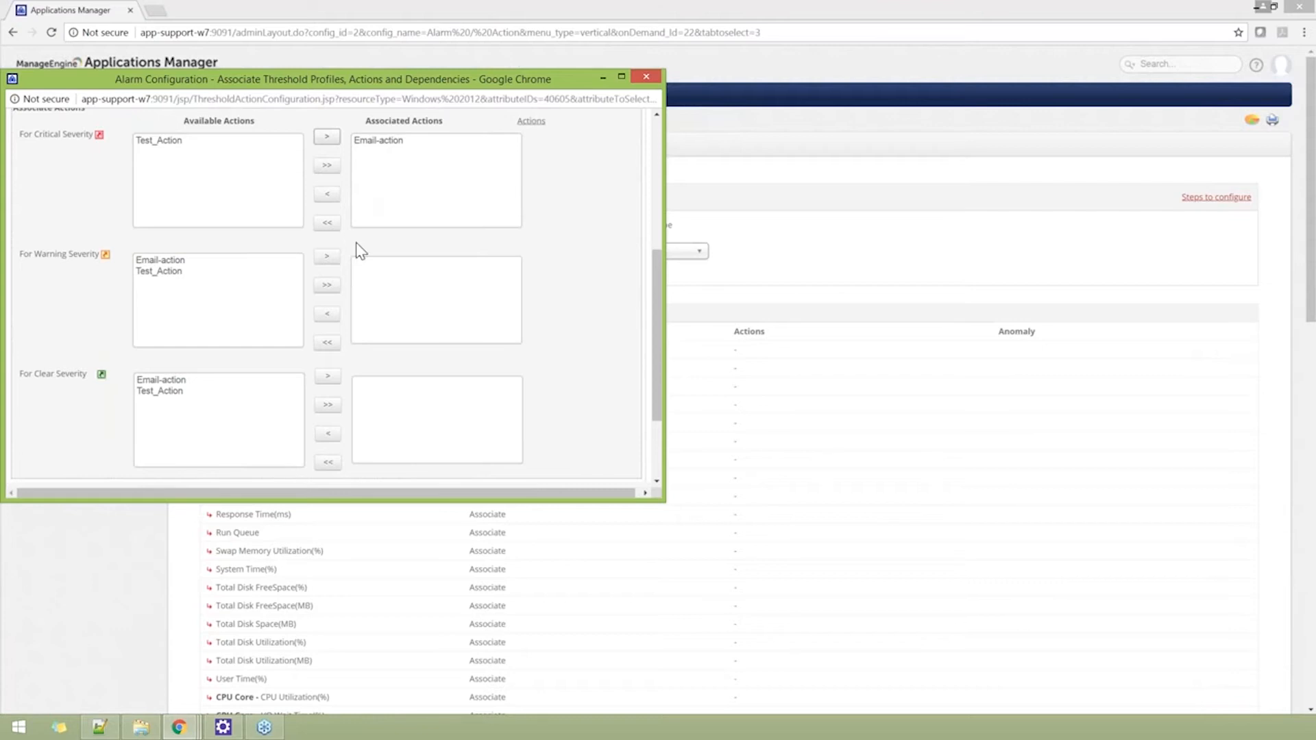
left_click(176, 267)
left_click(327, 257)
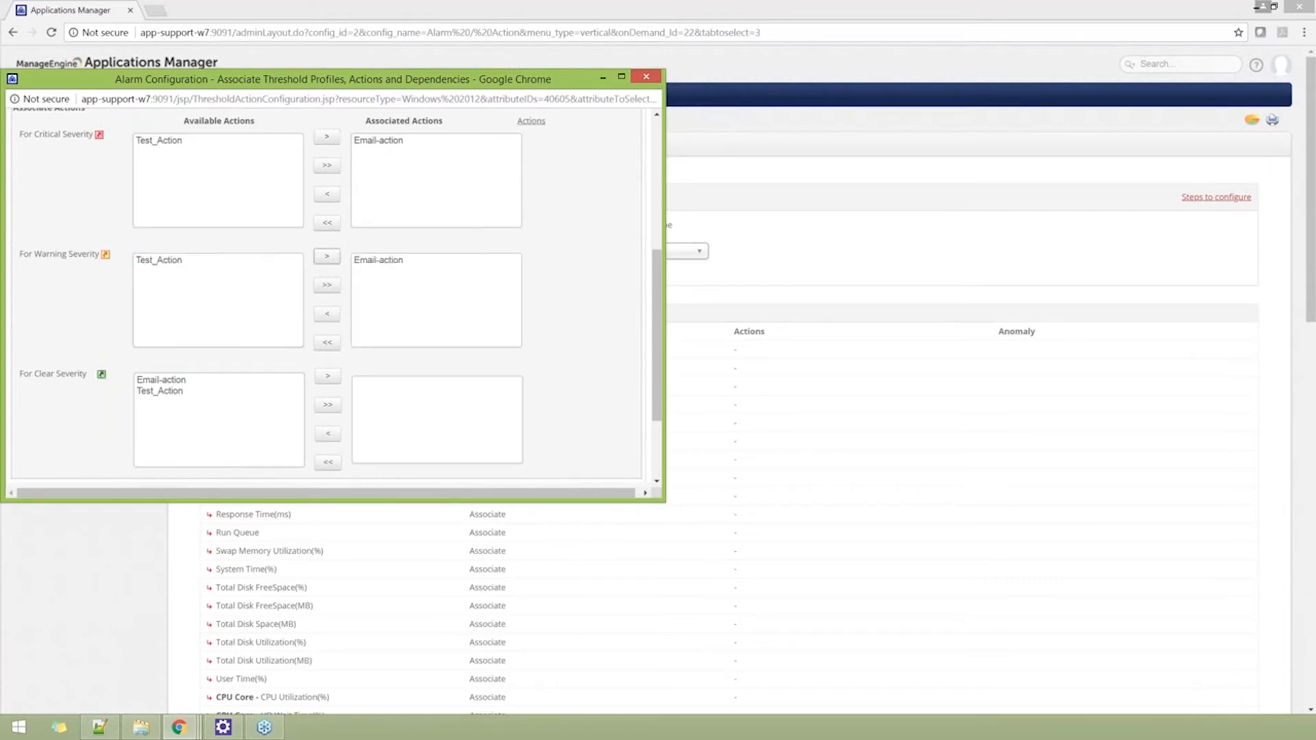
left_click(179, 381)
left_click(327, 377)
scroll(330, 386, "down", 2)
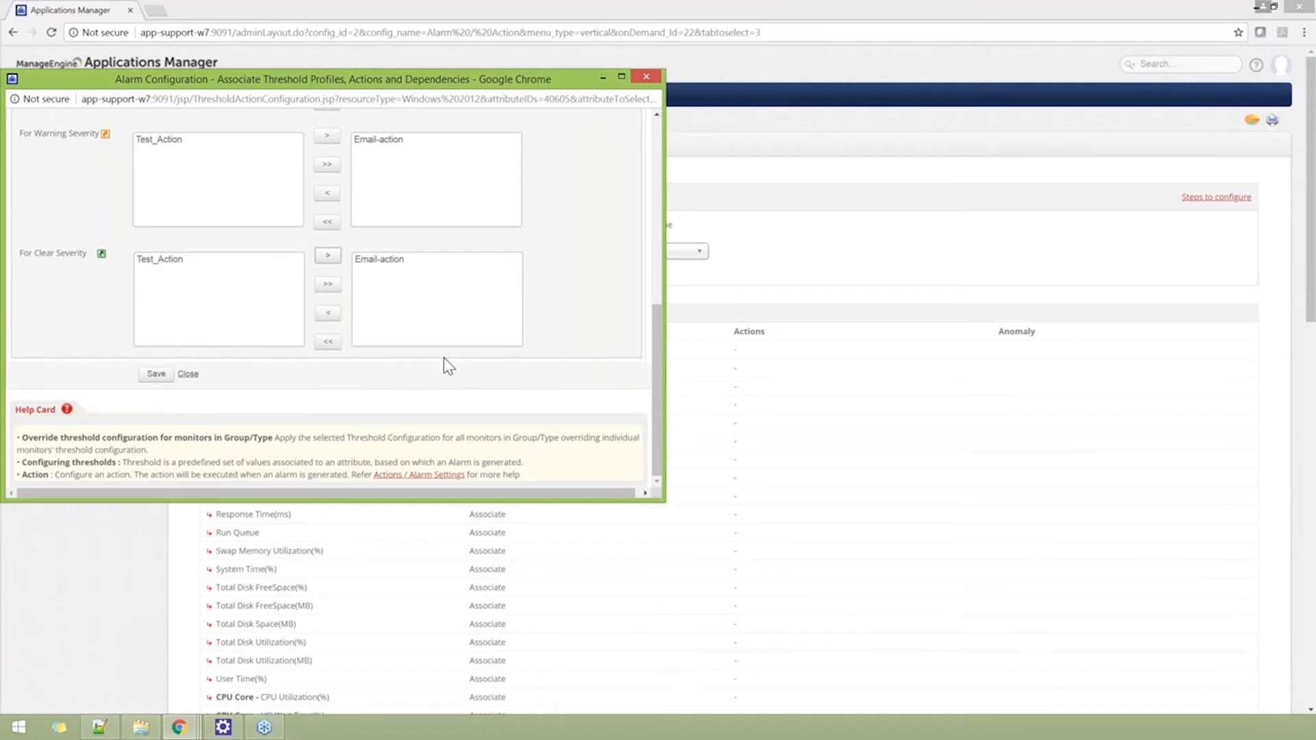
Override the existing threshold configuration for Windows 2012 monitors, then save the alarm configuration and close it.
scroll(458, 359, "up", 5)
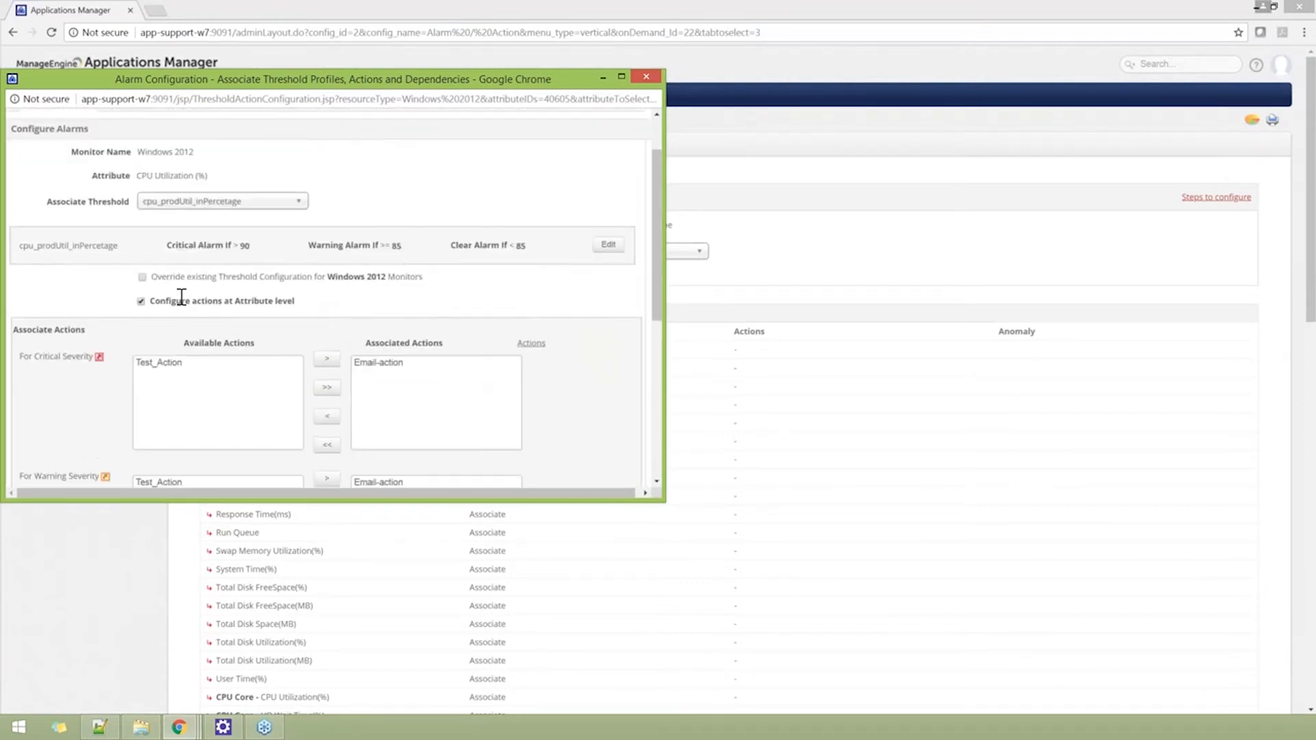
left_click_drag(156, 276, 446, 279)
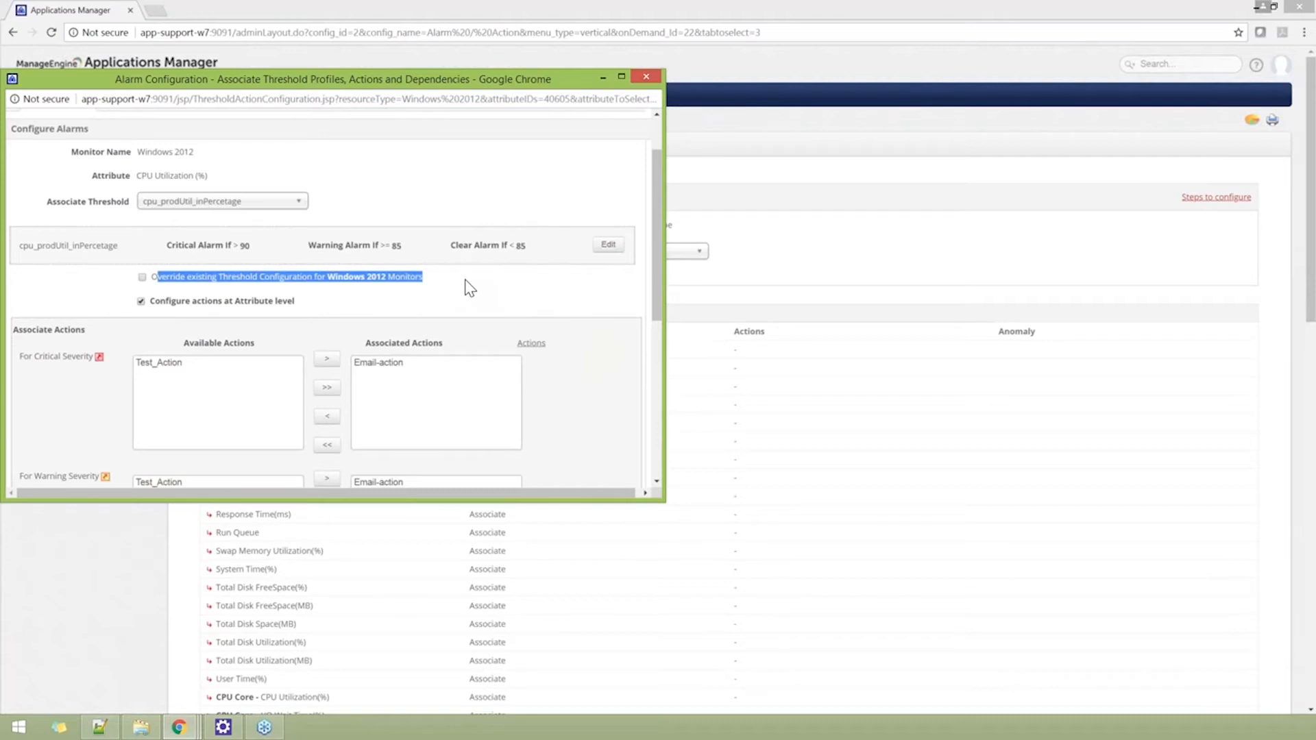
left_click(143, 277)
scroll(117, 291, "down", 5)
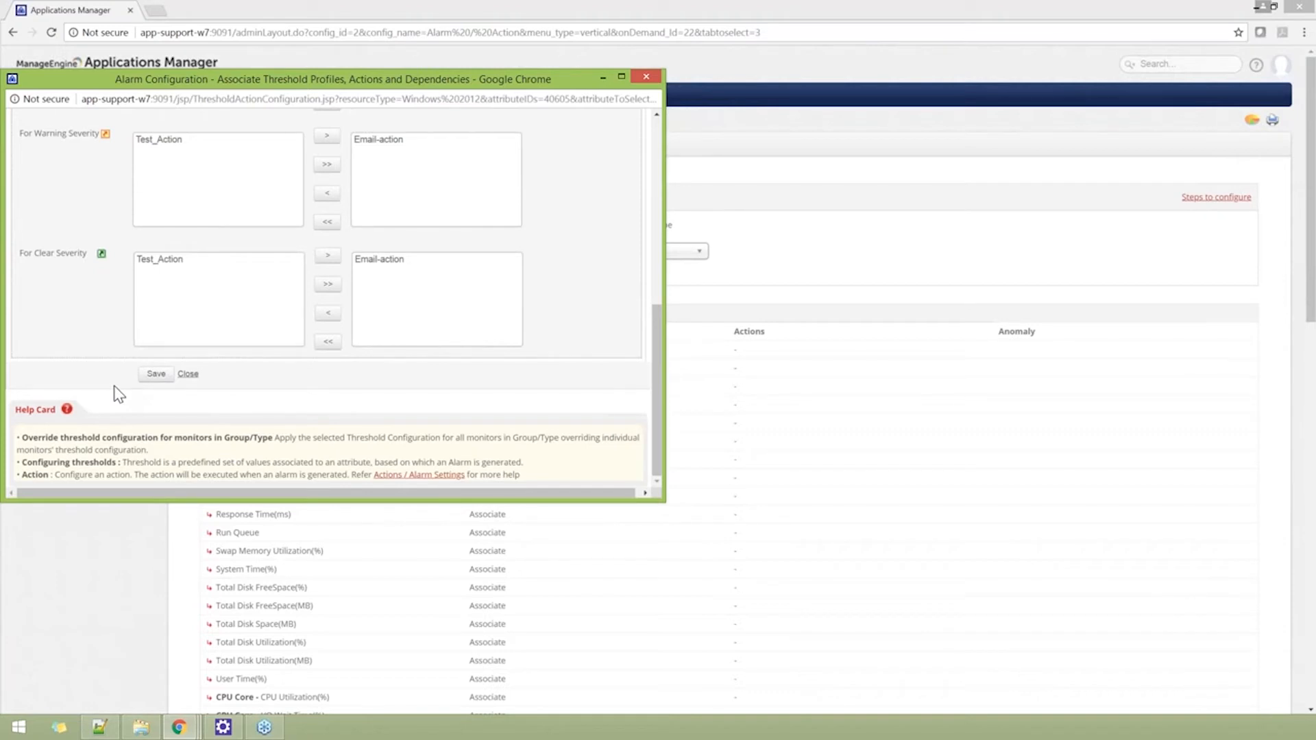
scroll(137, 353, "up", 4)
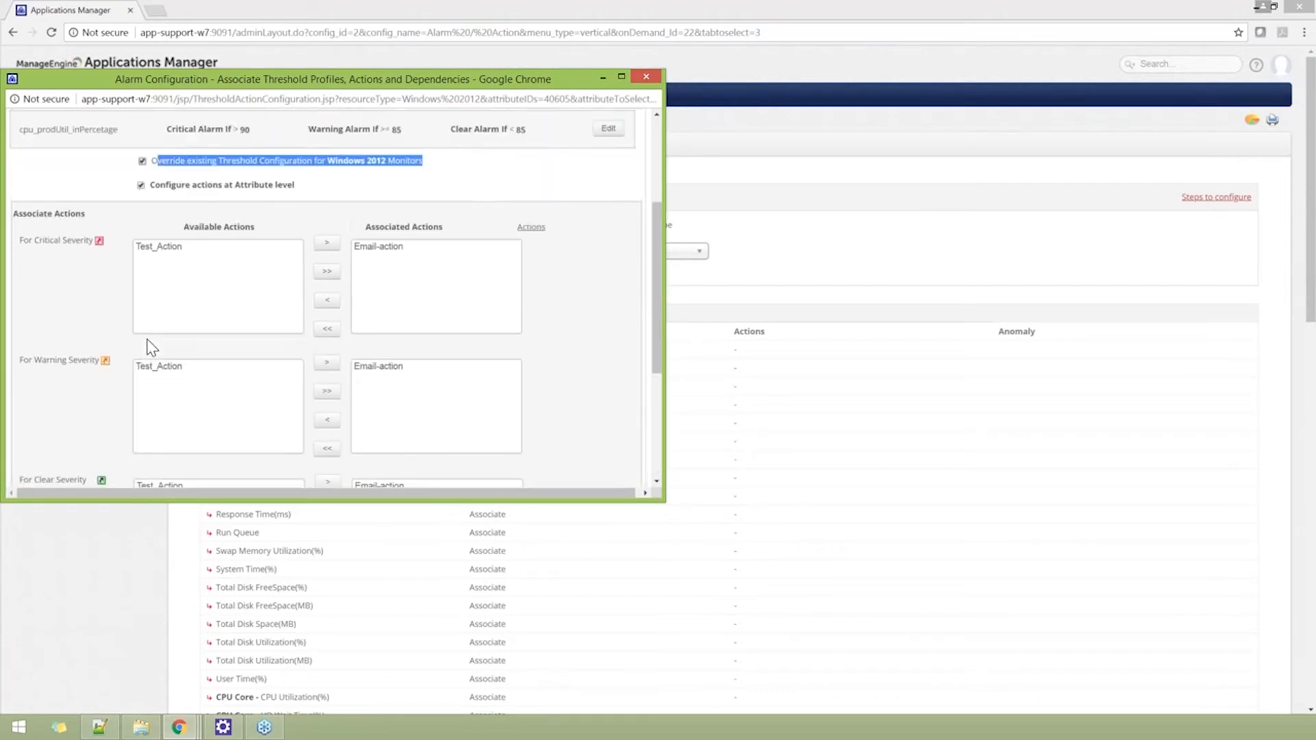
scroll(151, 347, "up", 1)
scroll(254, 332, "down", 4)
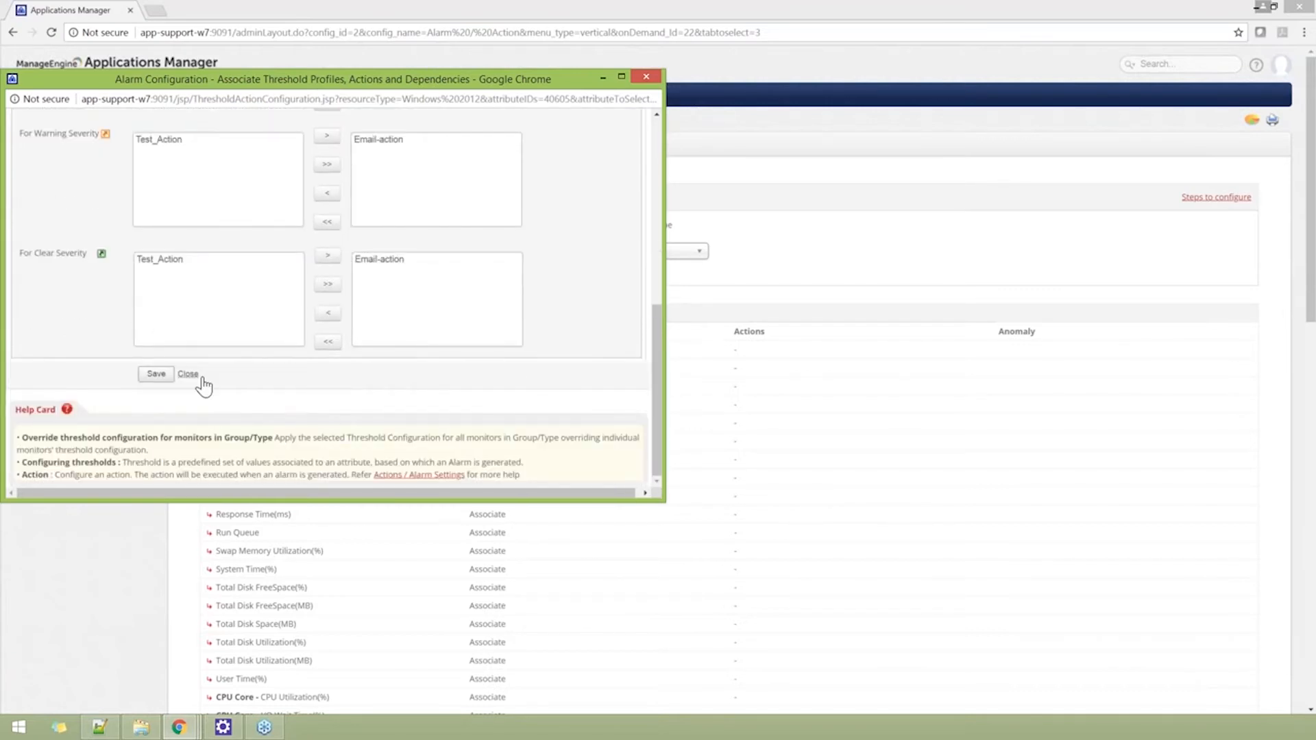
left_click(158, 375)
scroll(416, 409, "down", 7)
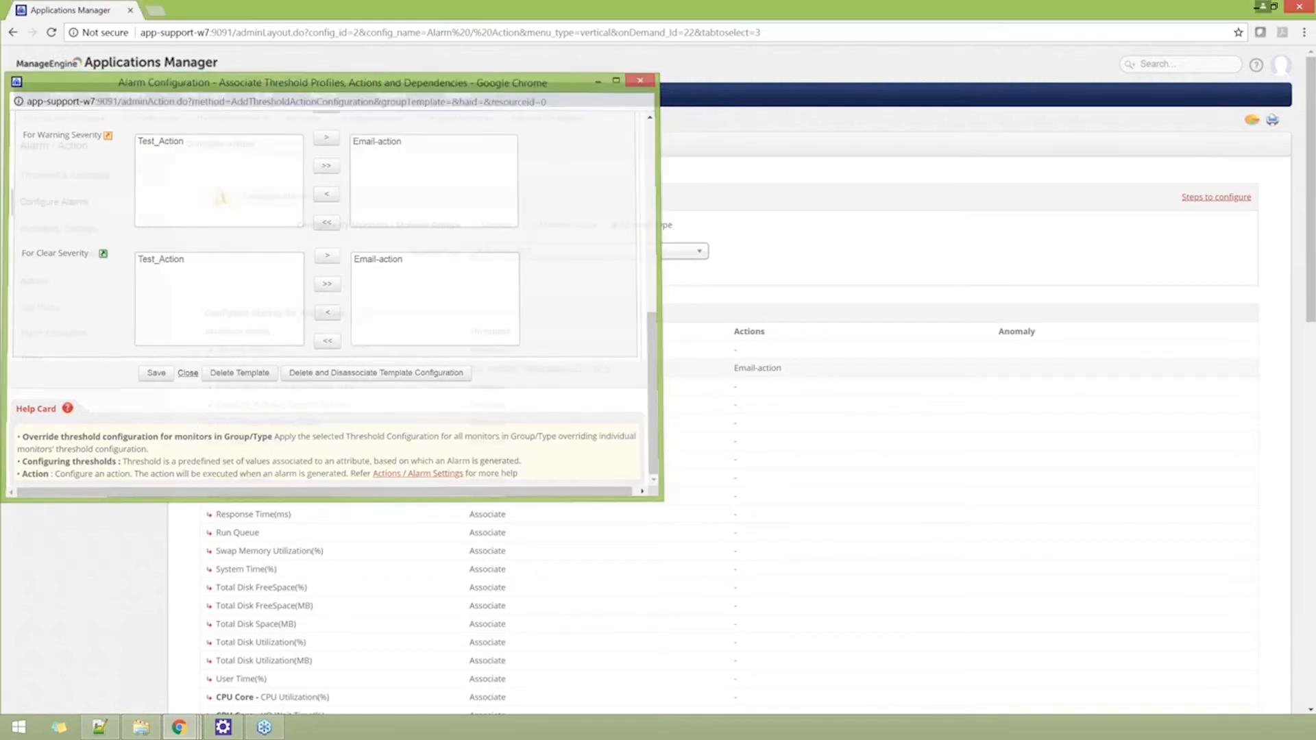
left_click(185, 376)
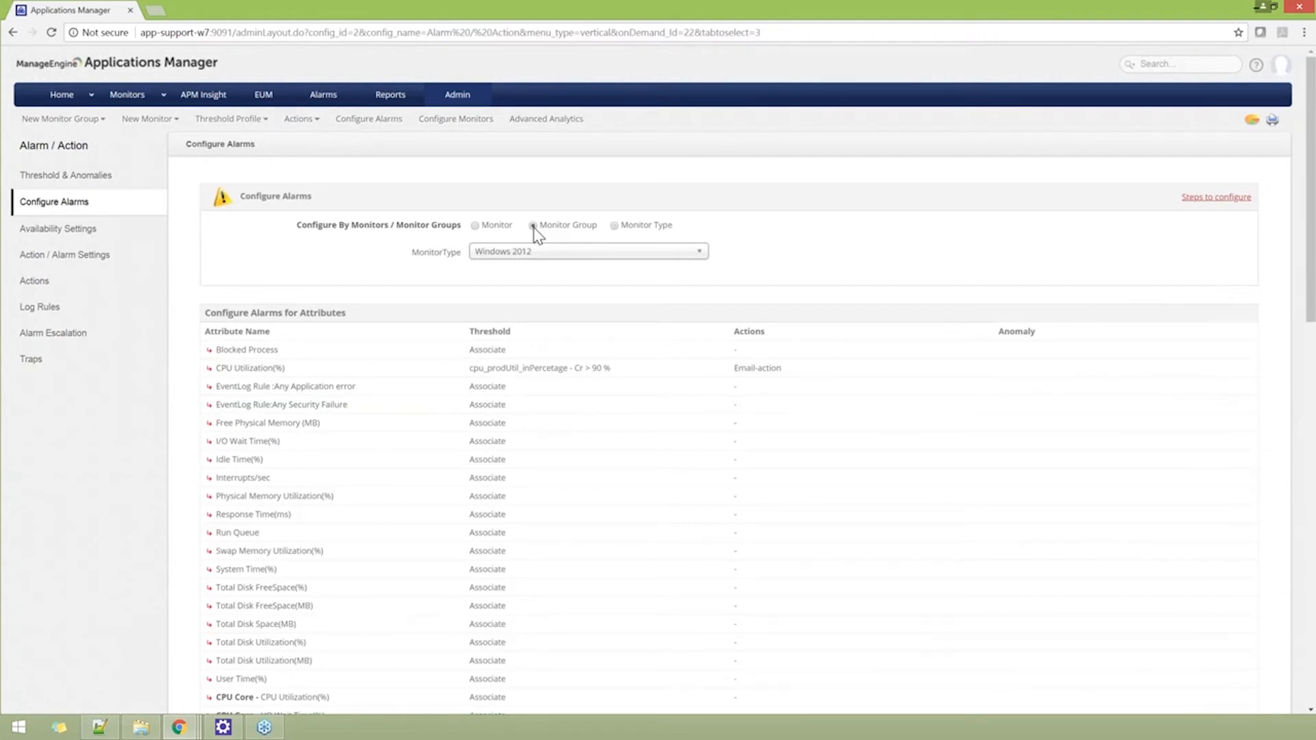
Show the Windows 2012 alarm template for the Apache servers monitor group and examine its CPU Utilization threshold and action.
left_click(533, 226)
left_click(530, 280)
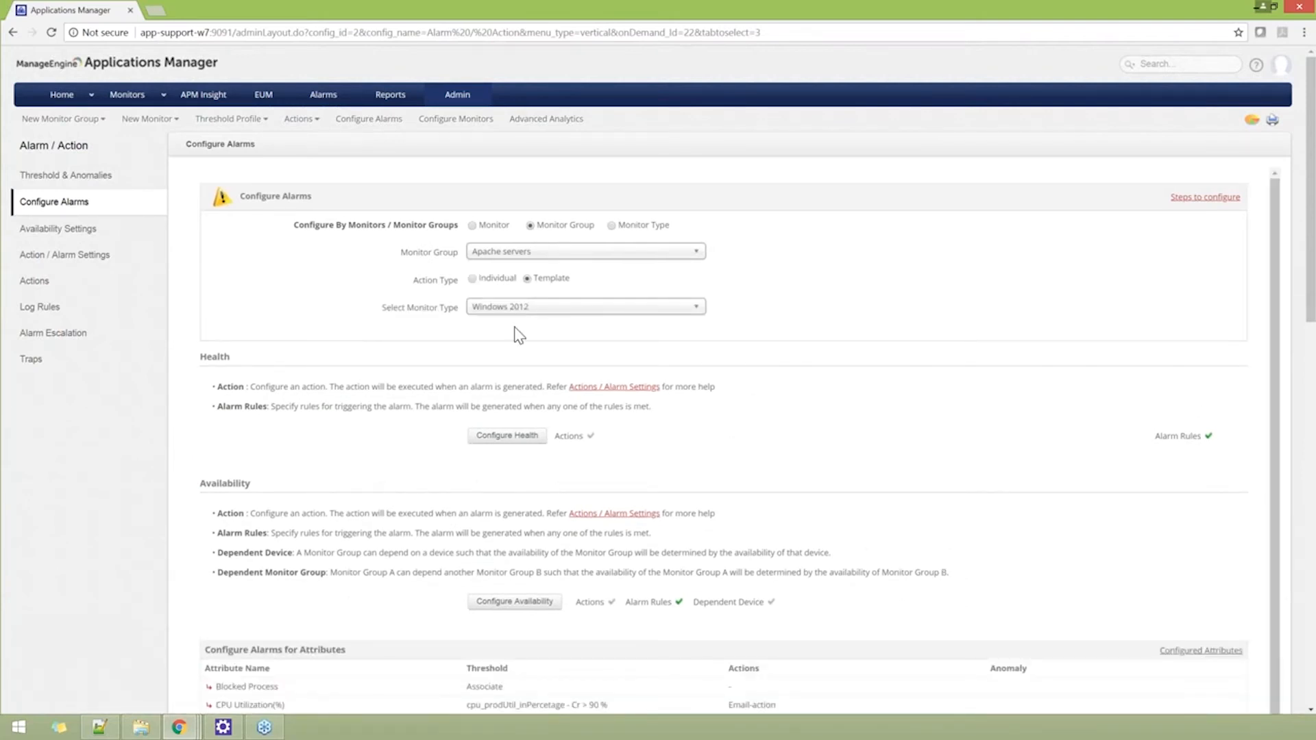
scroll(520, 335, "down", 3)
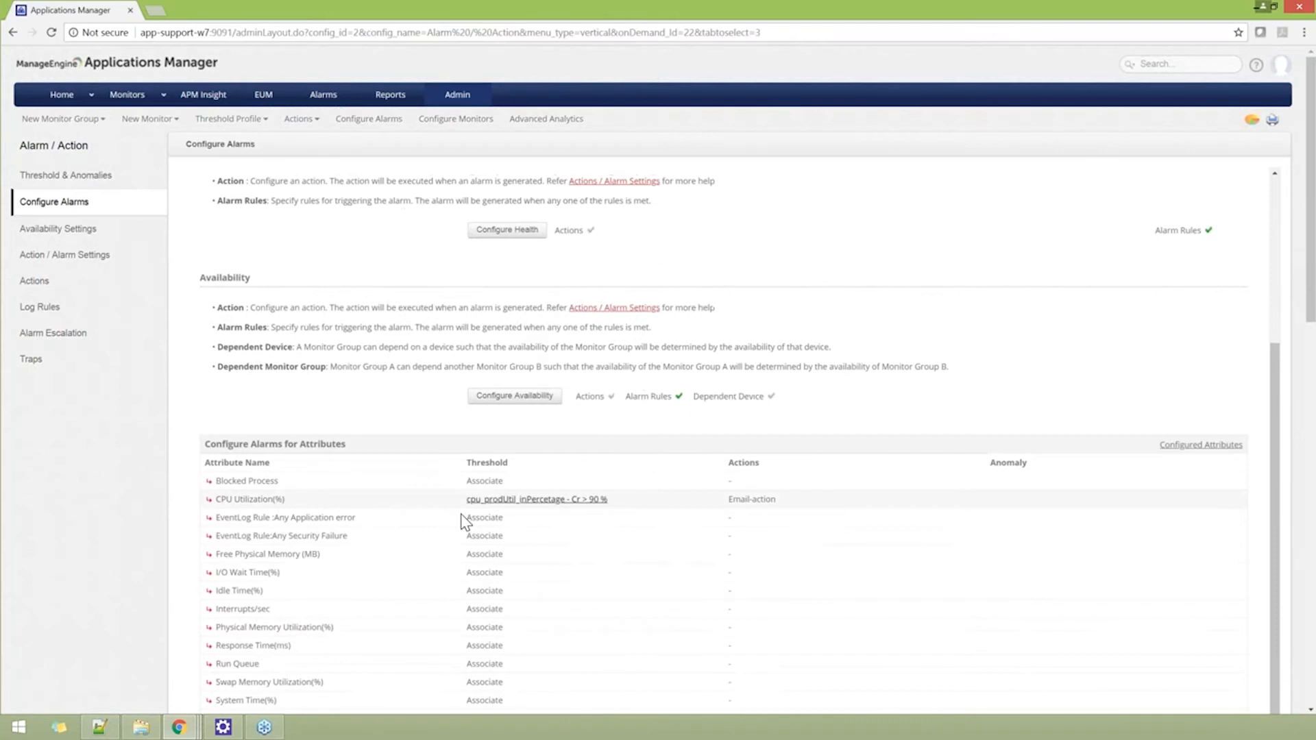
left_click_drag(557, 508, 609, 500)
left_click_drag(778, 499, 669, 505)
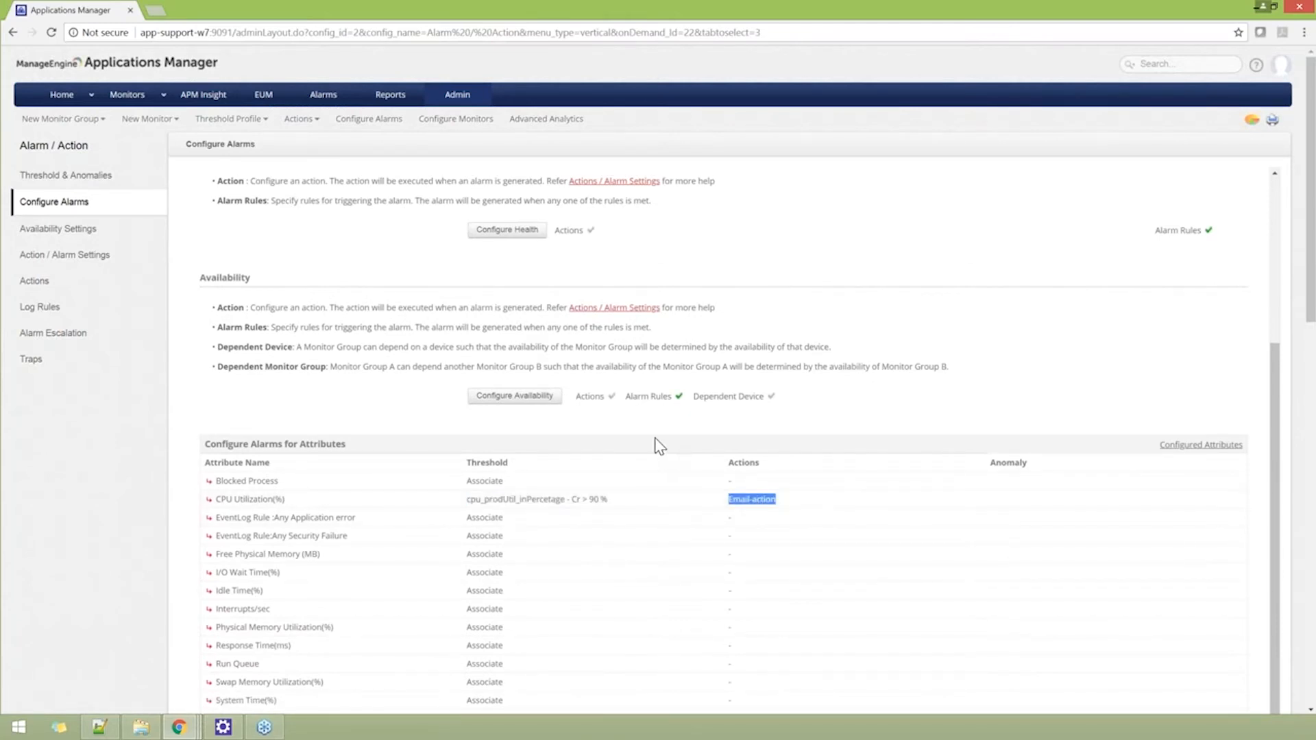
scroll(660, 447, "down", 1)
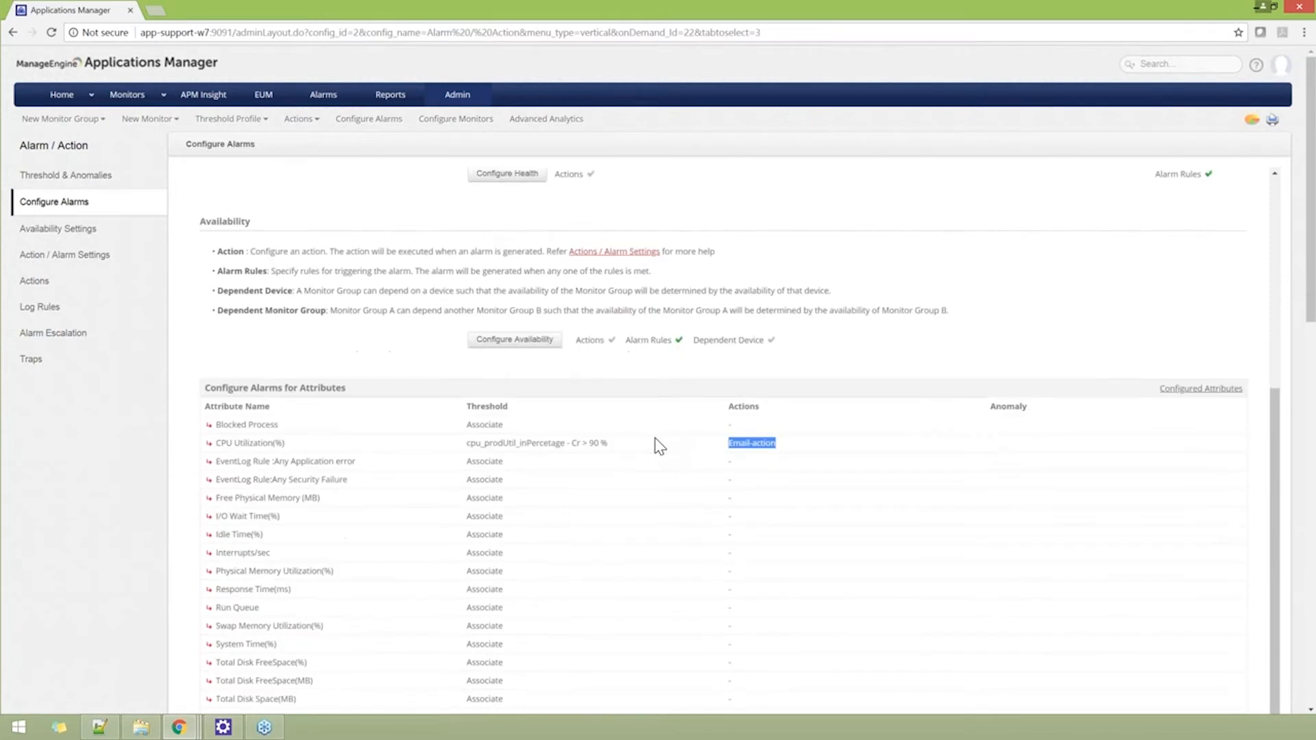
scroll(663, 446, "down", 1)
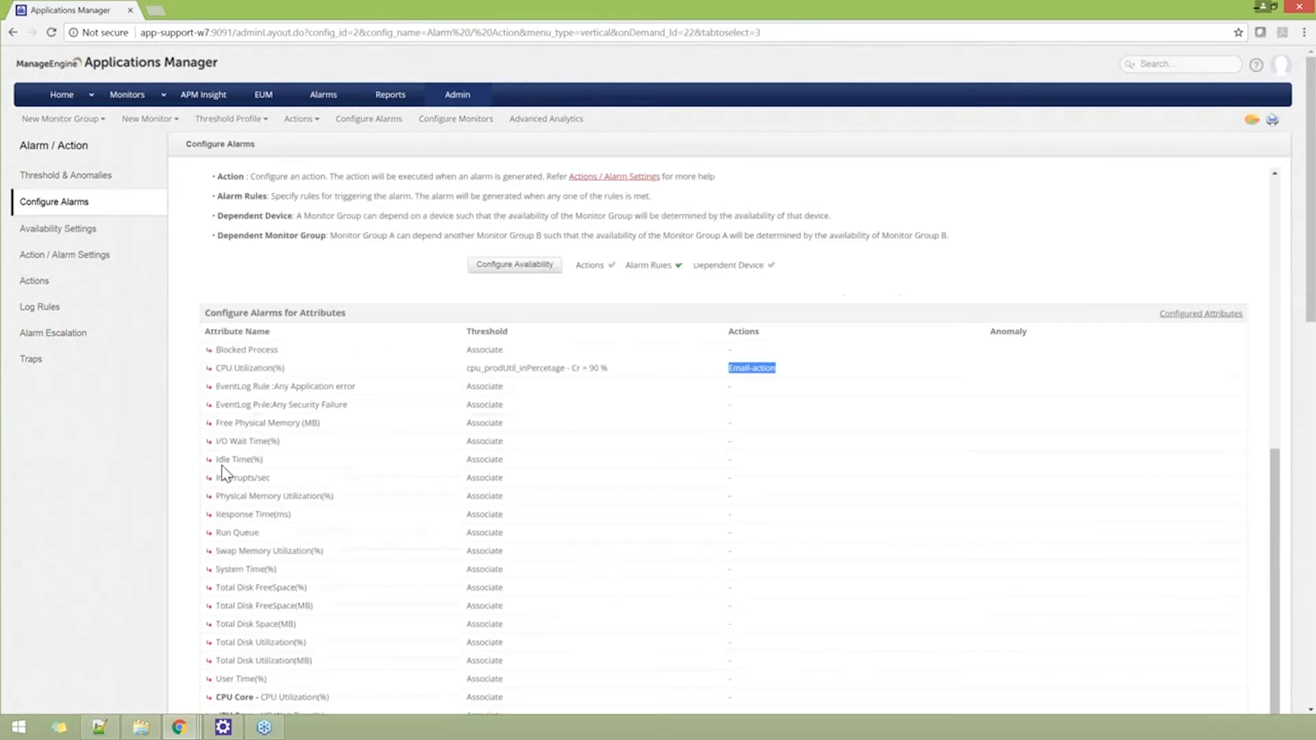
Associate the CPU Utilization threshold with the Blocked Process attribute of Windows 2012, overriding existing threshold configurations for monitors in Apache servers.
scroll(223, 472, "down", 1)
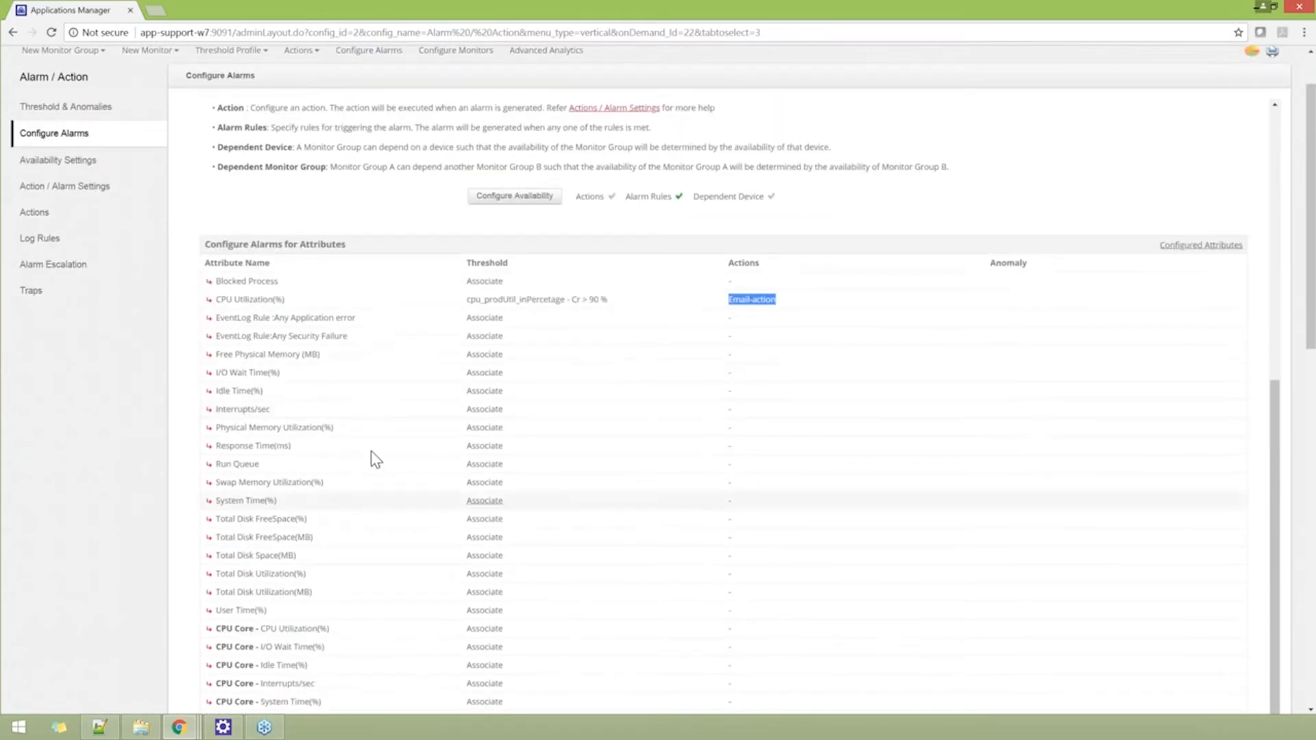
left_click(478, 281)
left_click(202, 269)
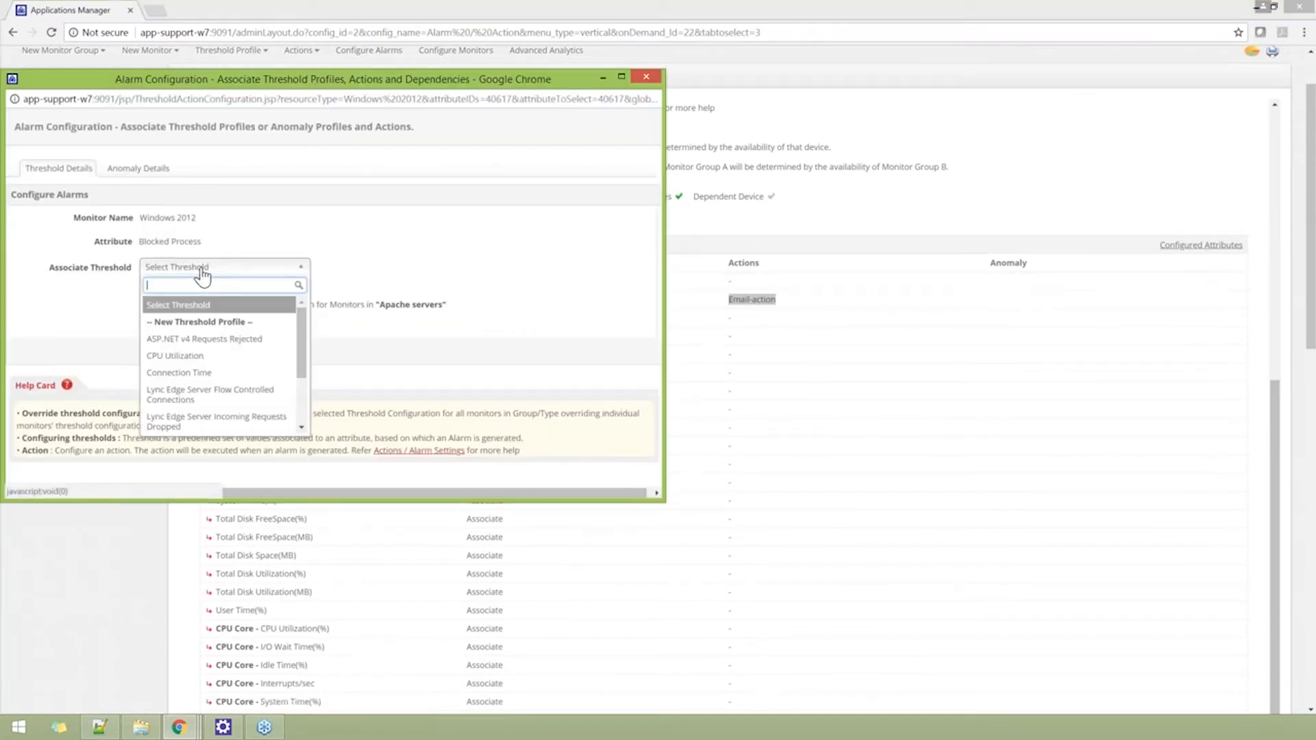
left_click(194, 356)
scroll(331, 330, "down", 1)
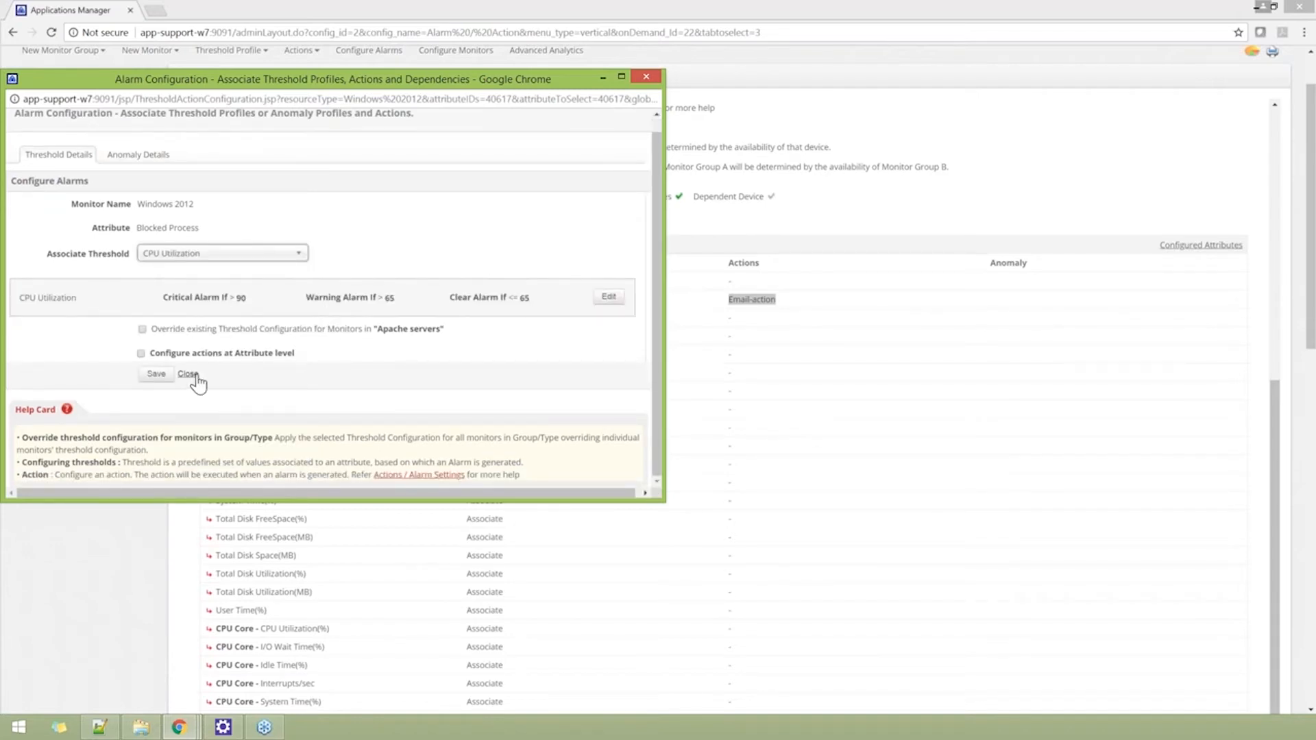
left_click(143, 330)
Enable actions at attribute level for Blocked Process and associate Email-action with the critical severity.
left_click(141, 353)
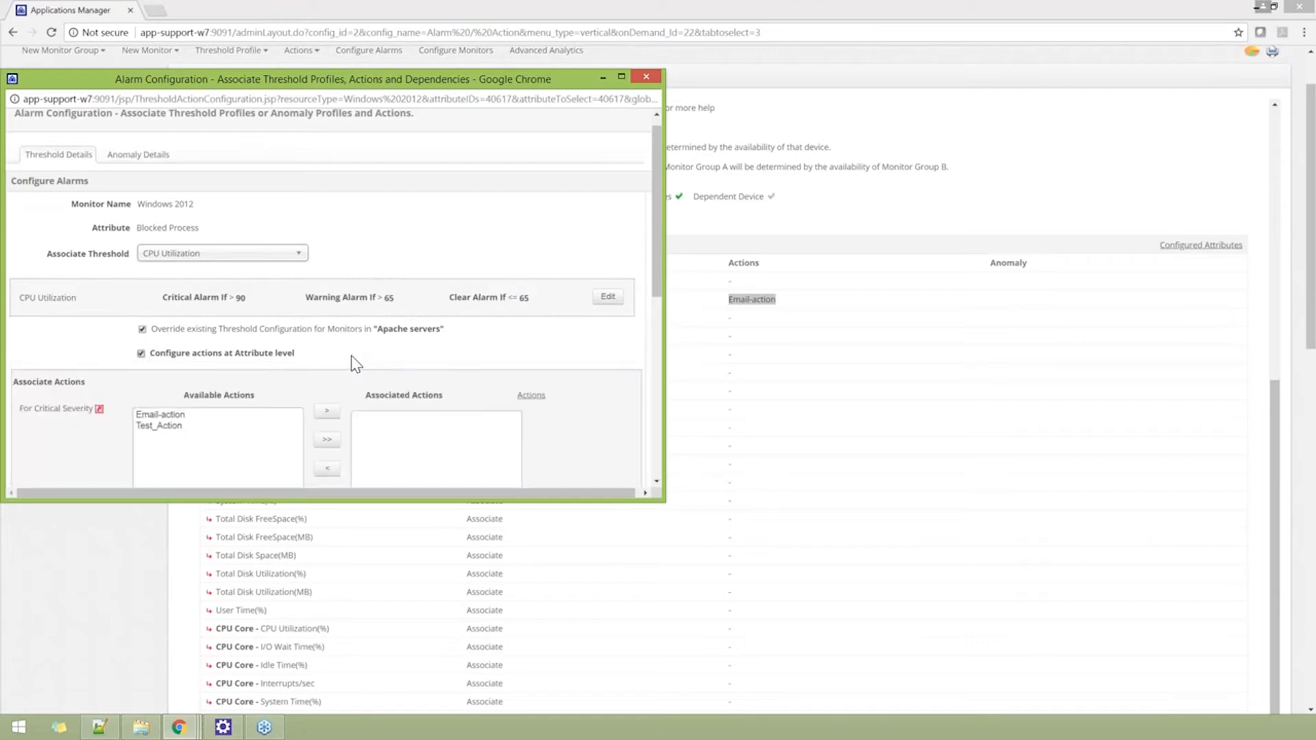
scroll(355, 359, "down", 2)
left_click_drag(294, 216, 147, 215)
left_click(149, 241)
scroll(149, 241, "down", 1)
left_click(172, 210)
left_click(328, 206)
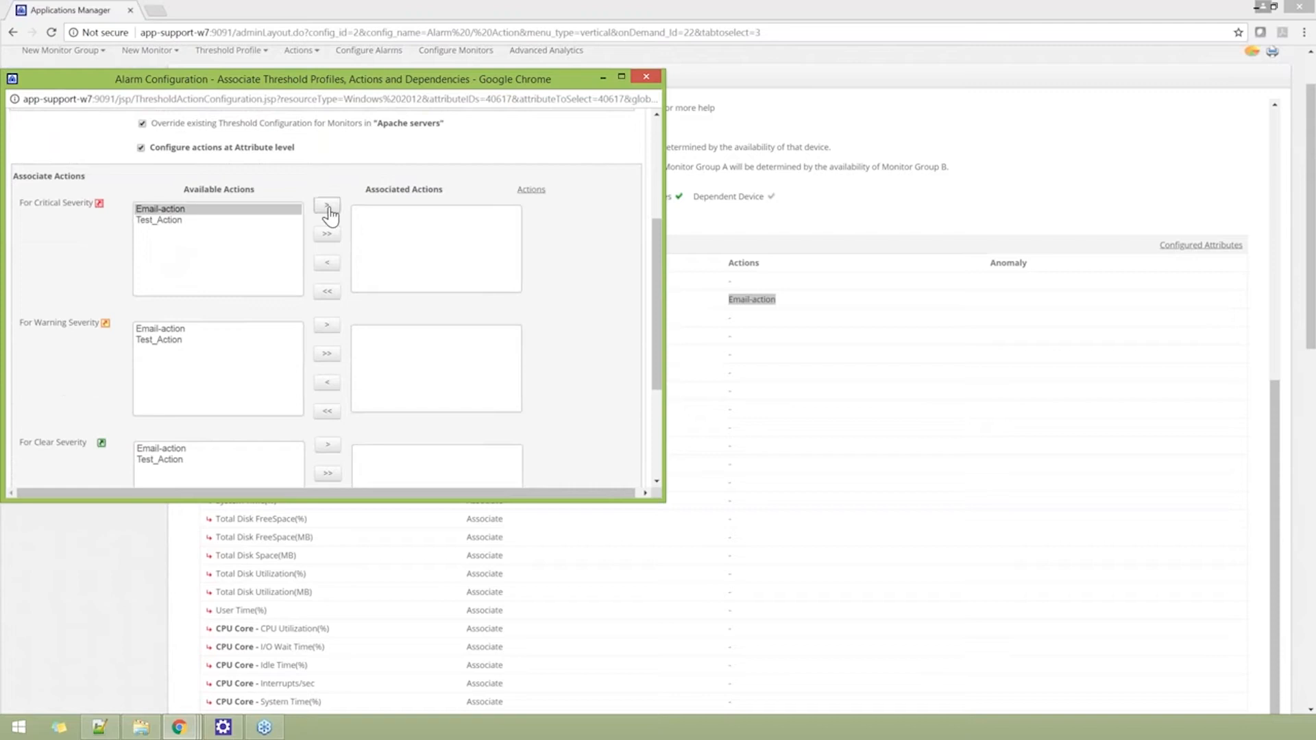
Save the Blocked Process alarm configuration and close it.
scroll(253, 286, "down", 1)
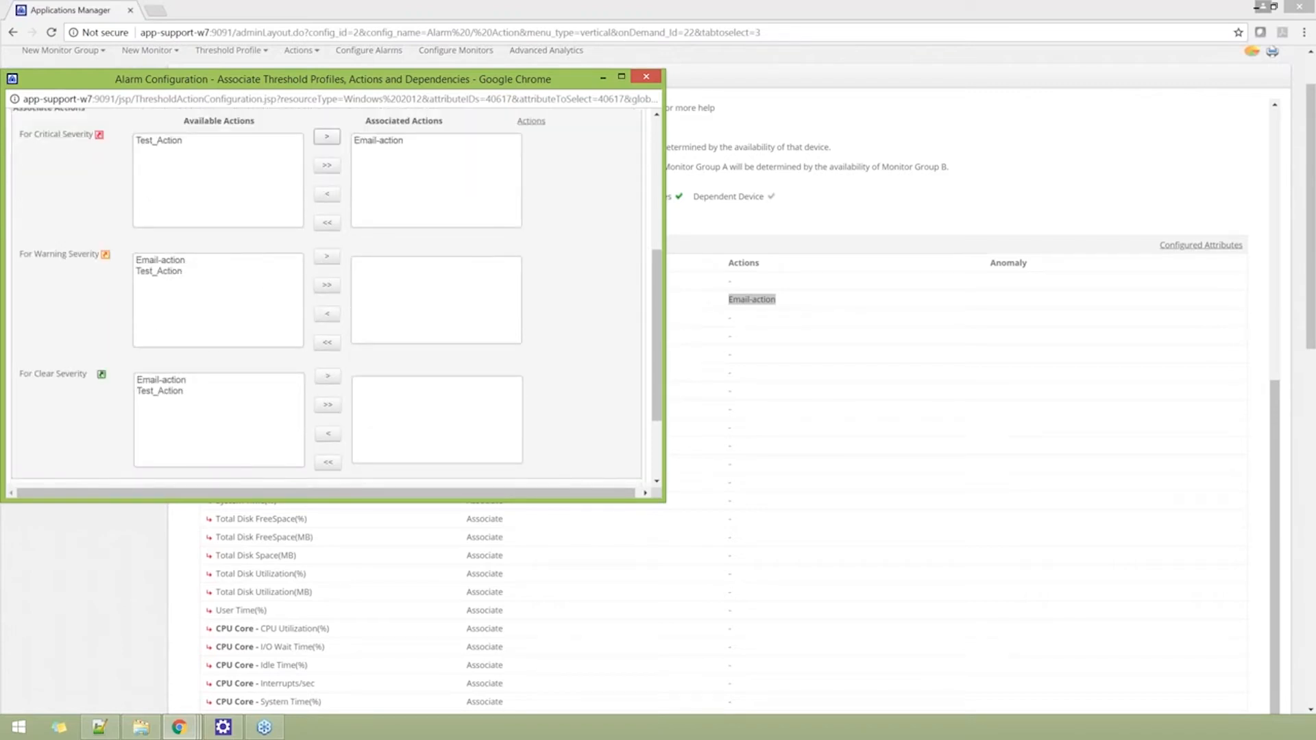
scroll(494, 331, "down", 1)
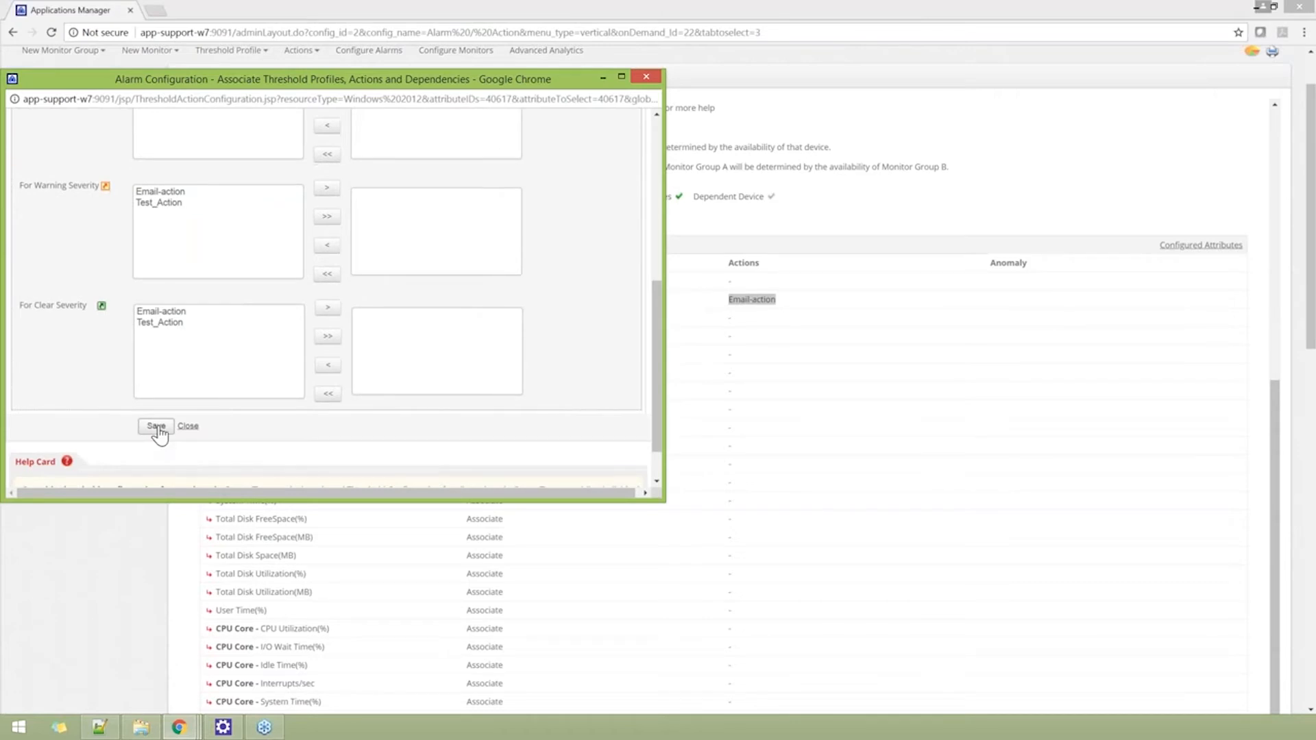
left_click(156, 426)
scroll(367, 376, "down", 5)
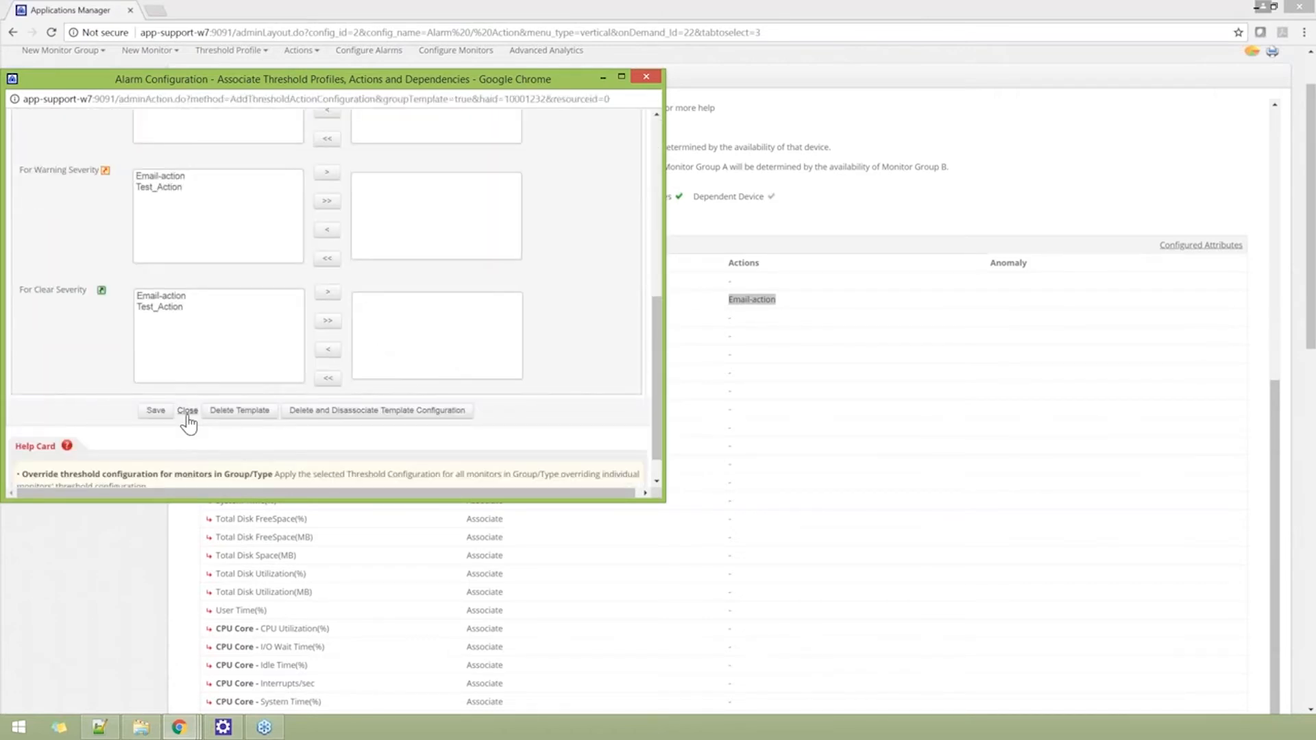
left_click(187, 412)
Delete and disassociate the CPU Utilization(%) template configuration of Windows 2012 in the Apache servers group, then close the alarm configuration.
scroll(573, 426, "up", 2)
scroll(575, 428, "up", 3)
scroll(574, 428, "up", 1)
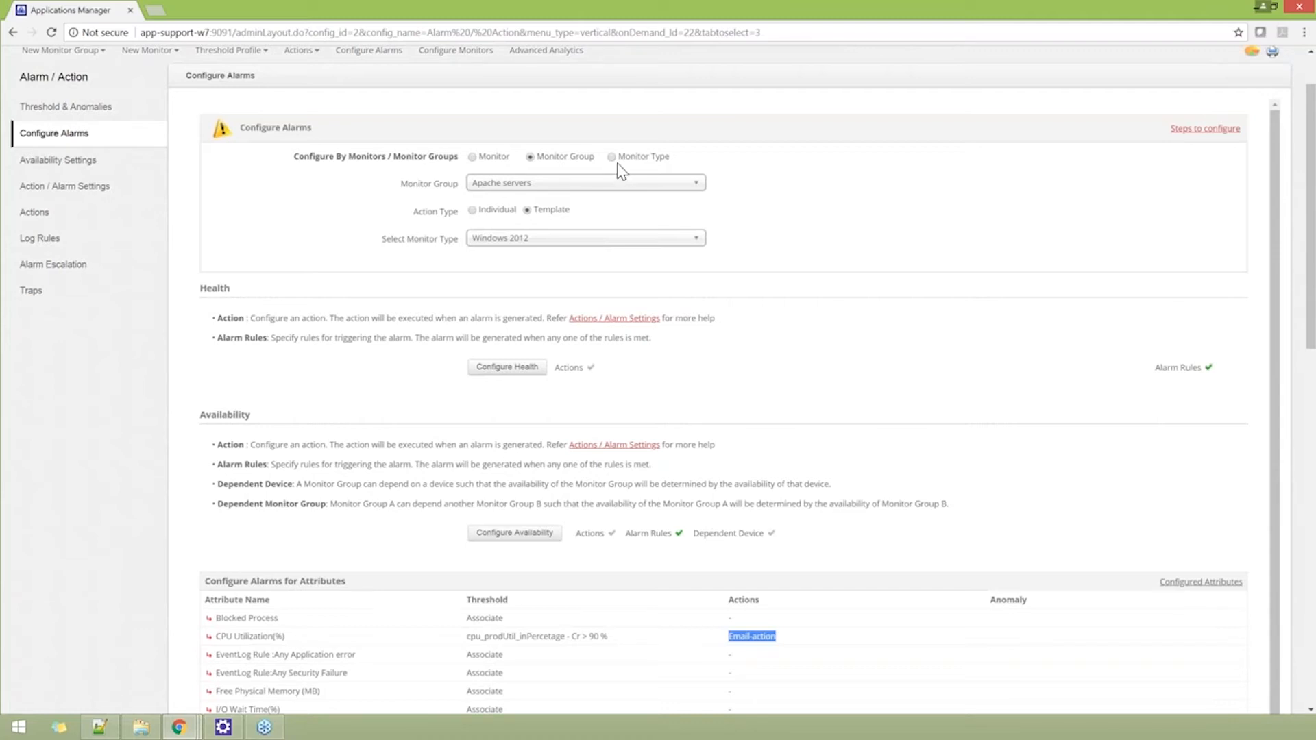
scroll(661, 387, "down", 1)
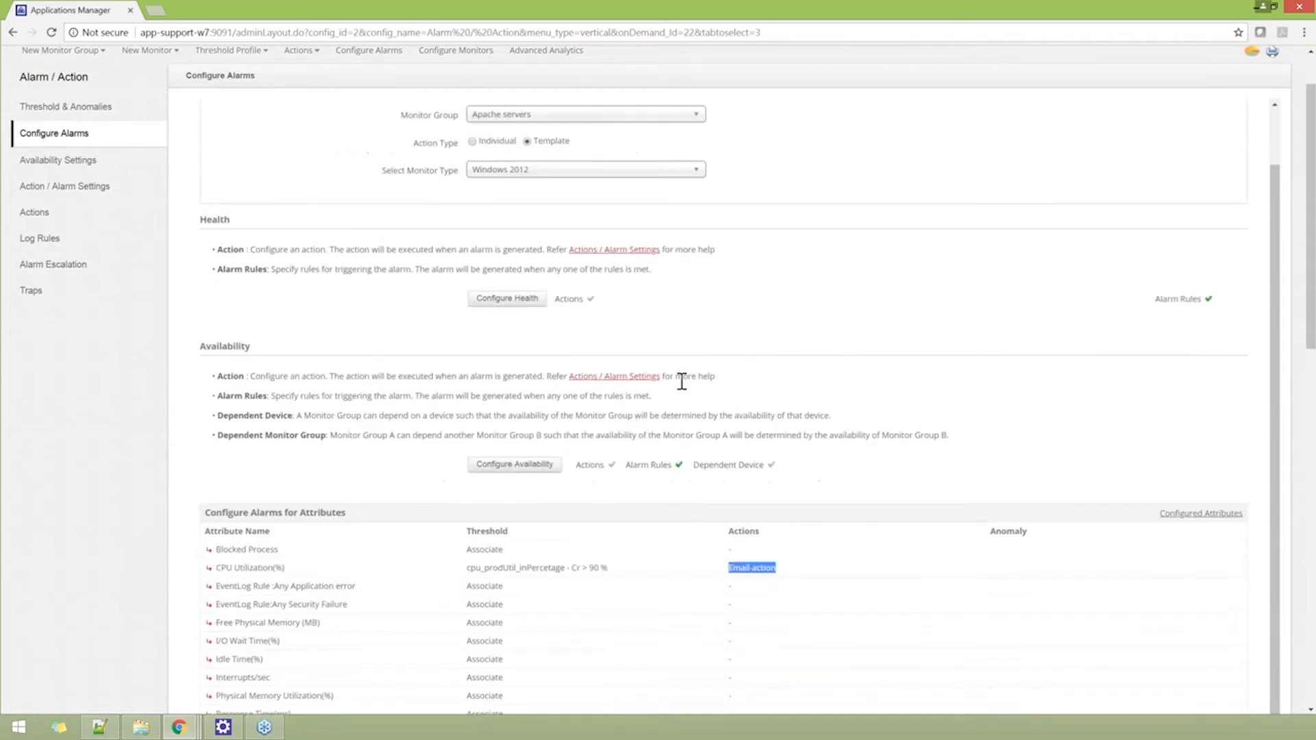
scroll(682, 382, "down", 1)
scroll(682, 379, "down", 1)
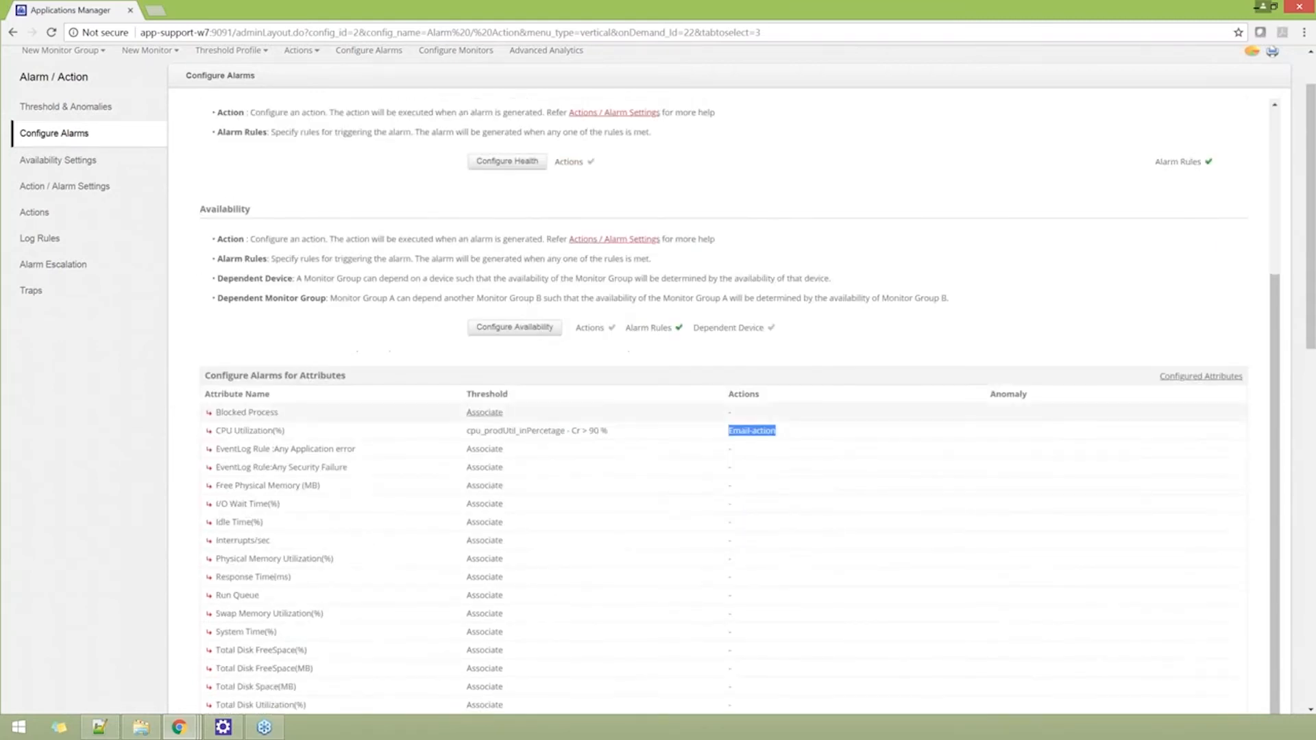
left_click(538, 438)
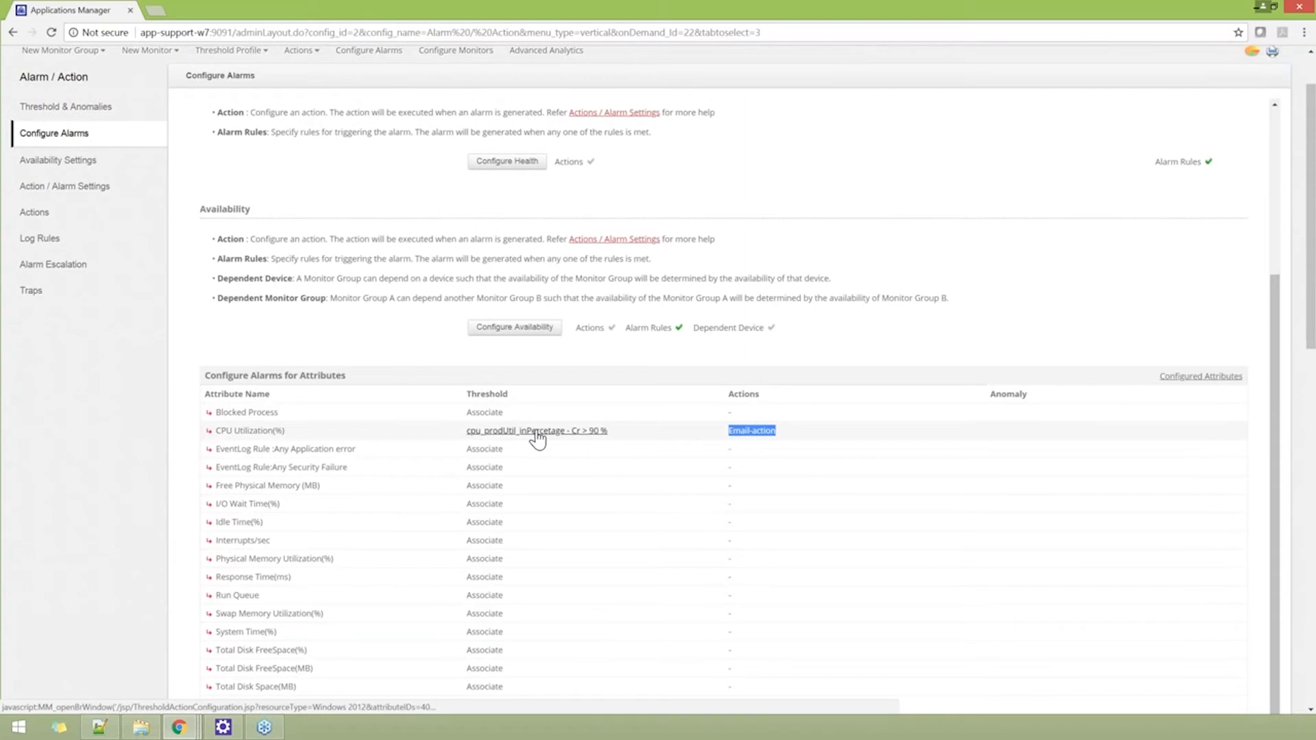
scroll(495, 342, "down", 2)
scroll(495, 342, "down", 4)
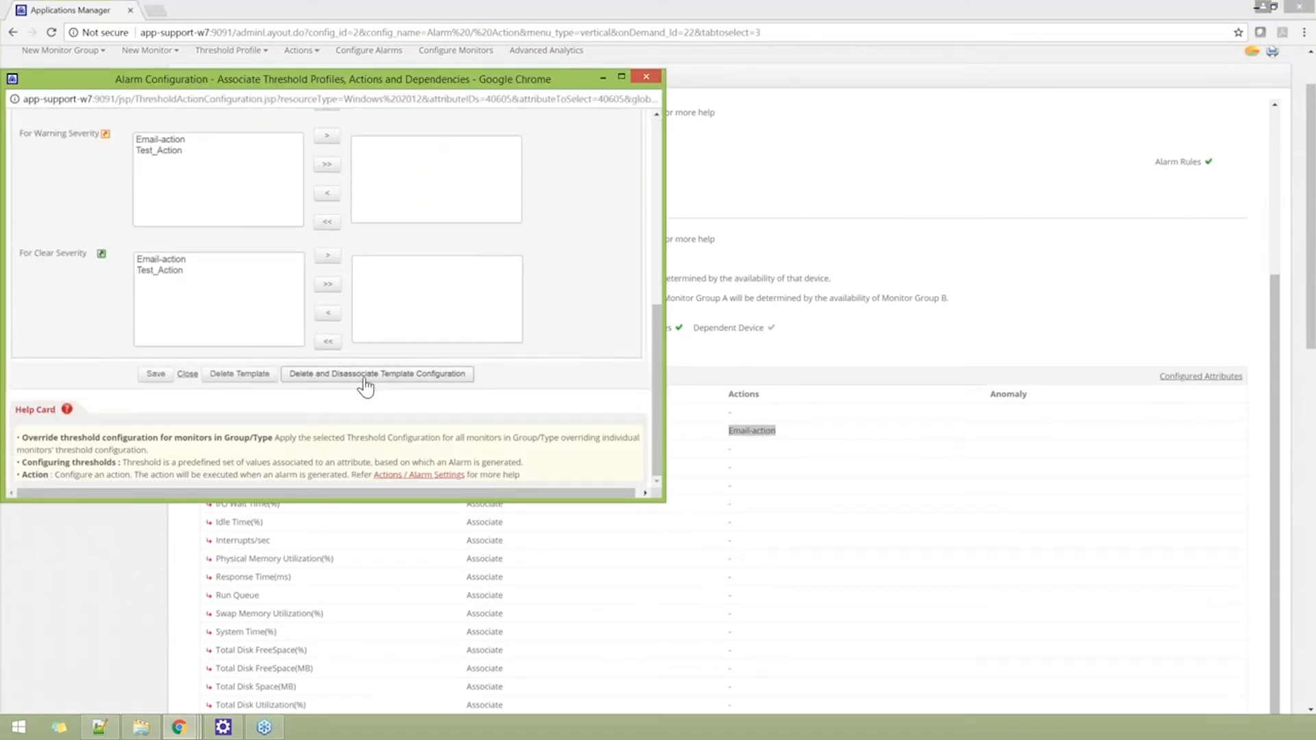
left_click(363, 379)
left_click(375, 181)
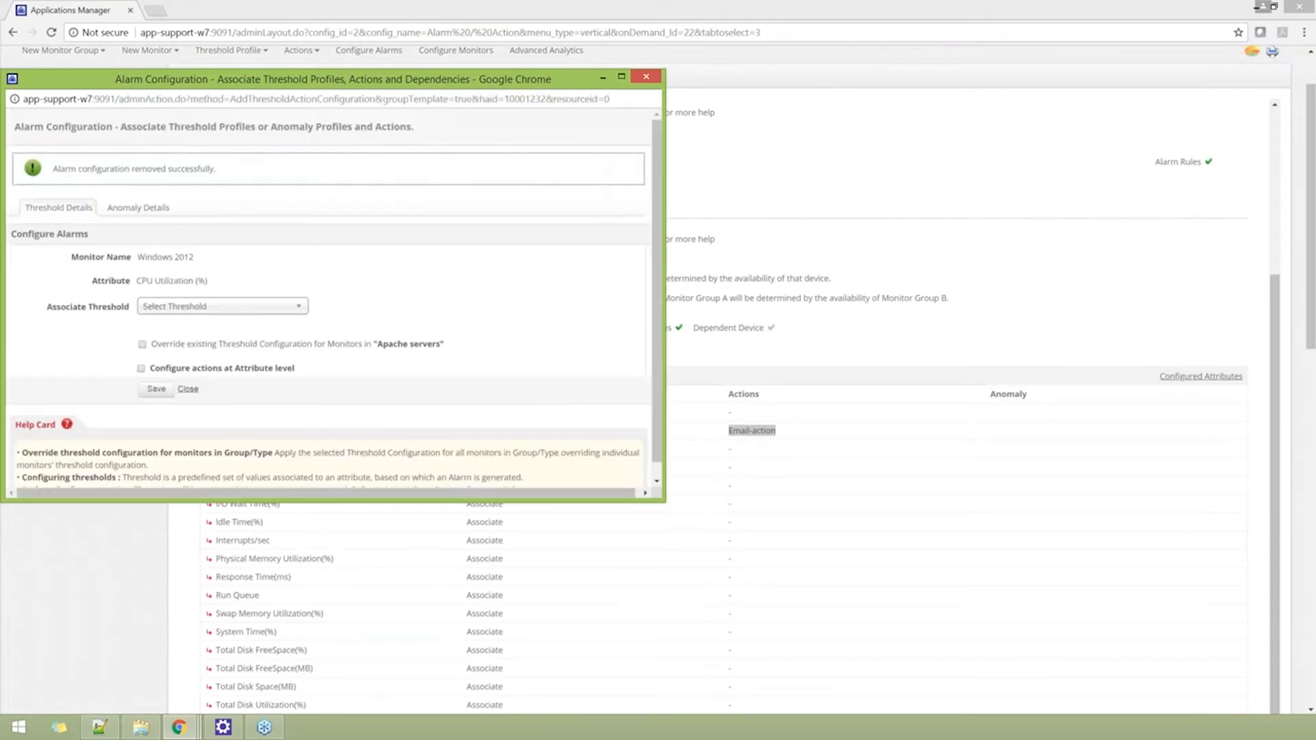
scroll(182, 383, "down", 1)
left_click(187, 374)
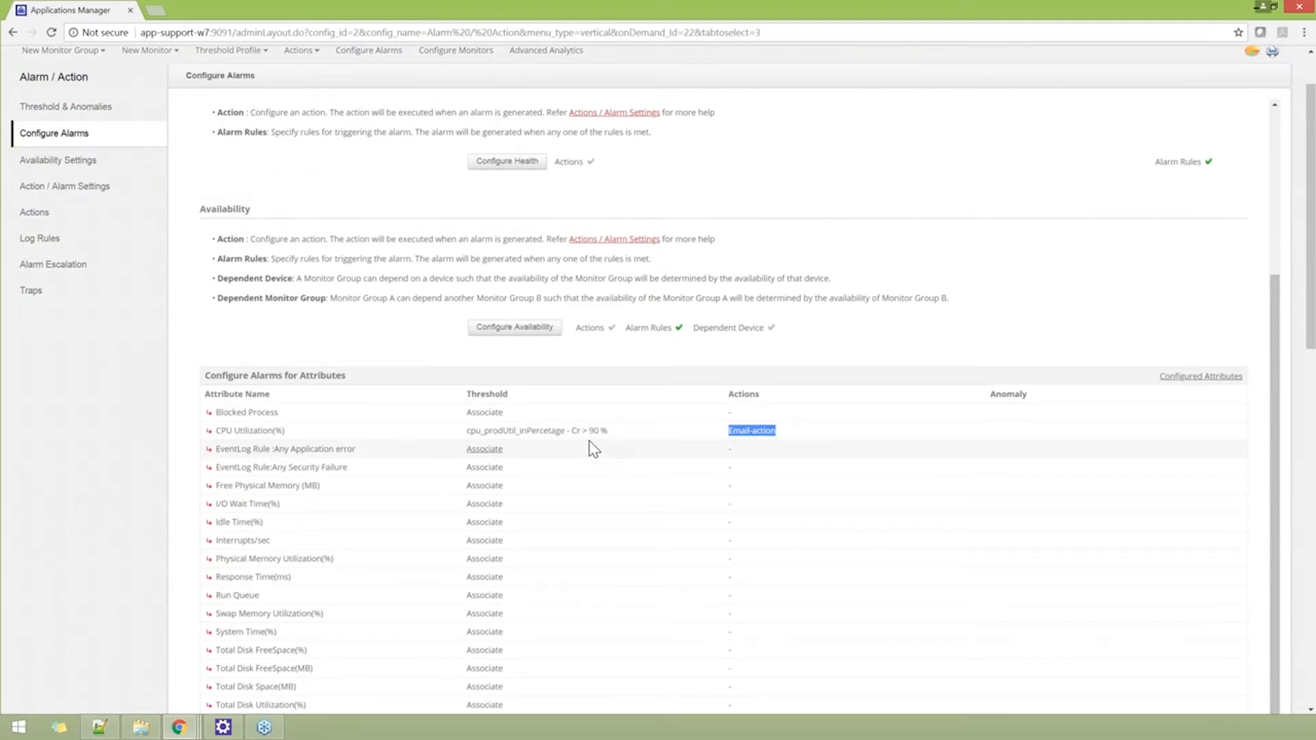
scroll(593, 449, "up", 4)
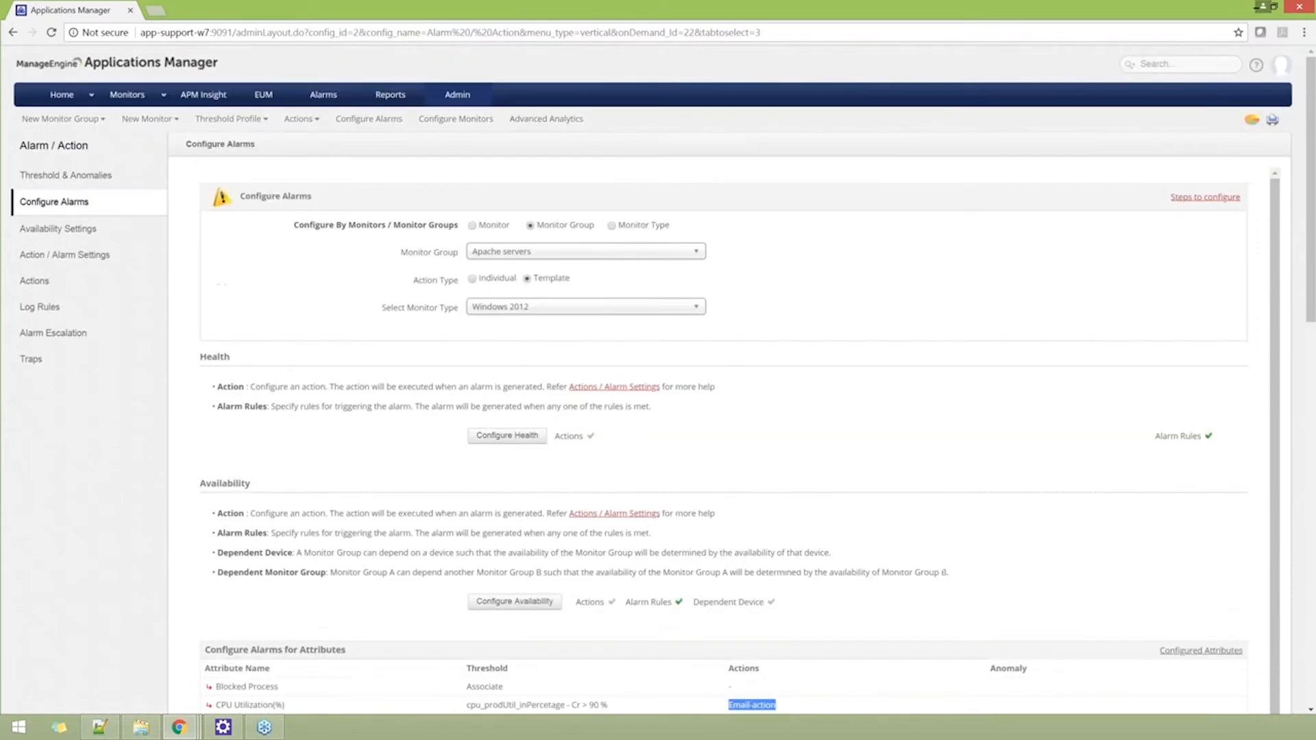
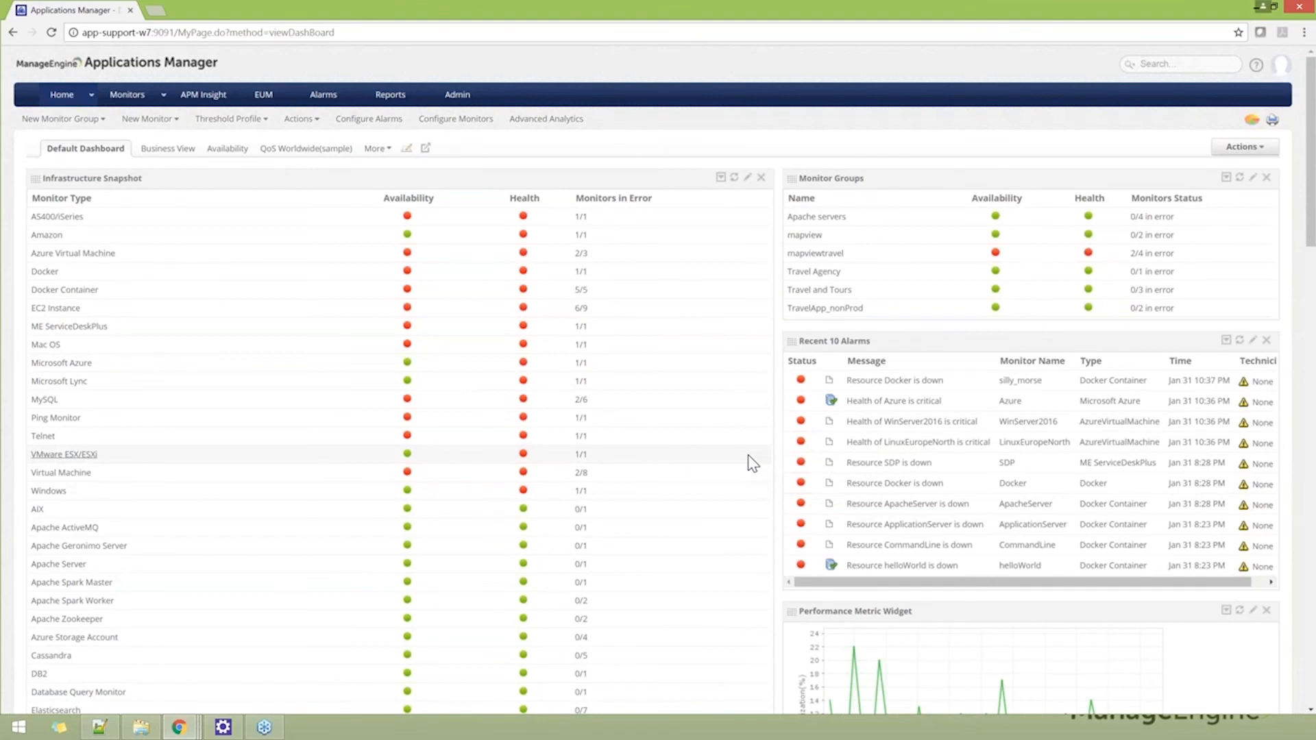
Look over the Default Dashboard's widgets and show the list of available dashboards.
scroll(752, 463, "down", 4)
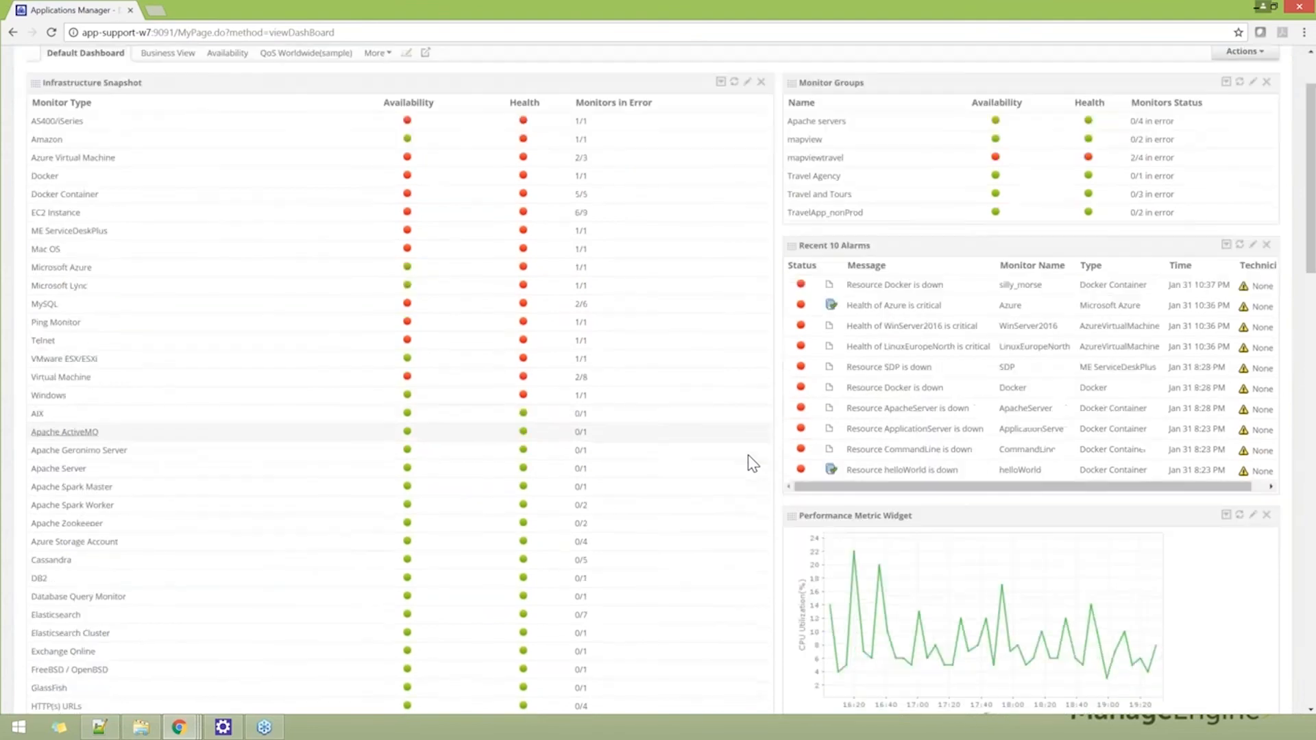
scroll(832, 484, "down", 4)
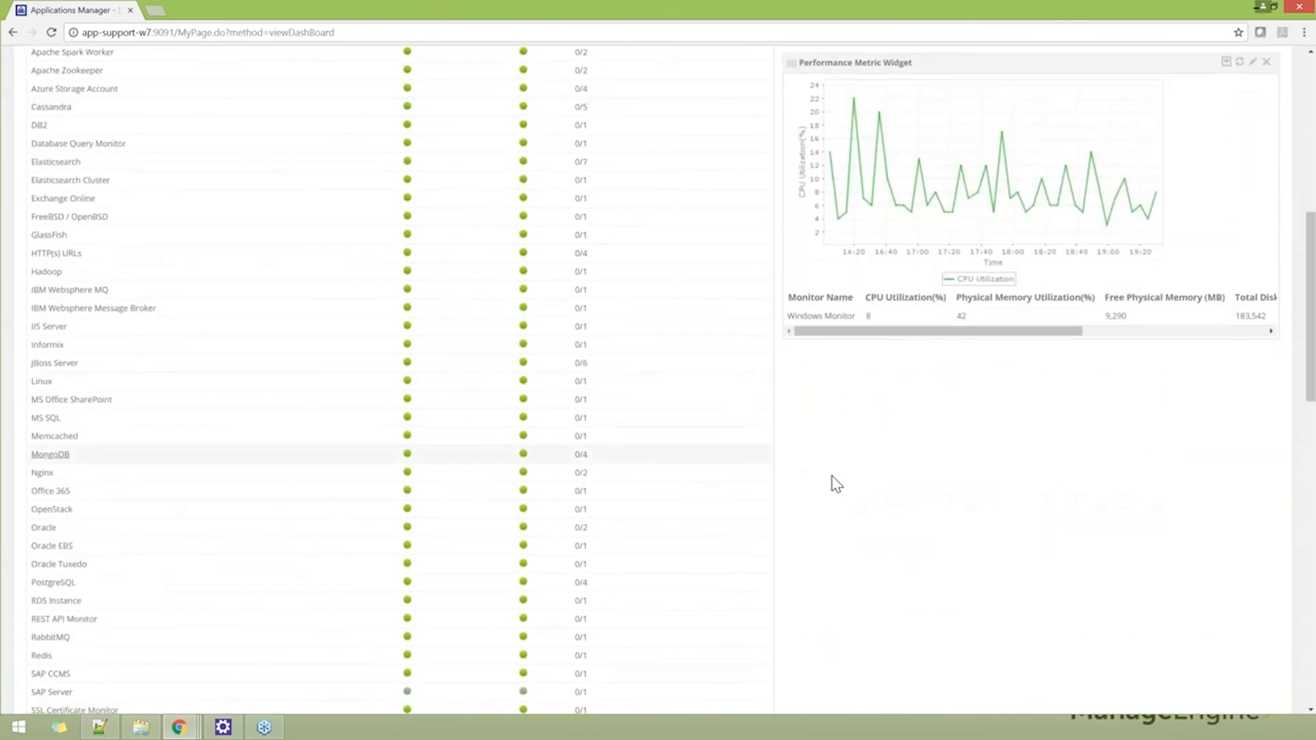
scroll(793, 490, "up", 8)
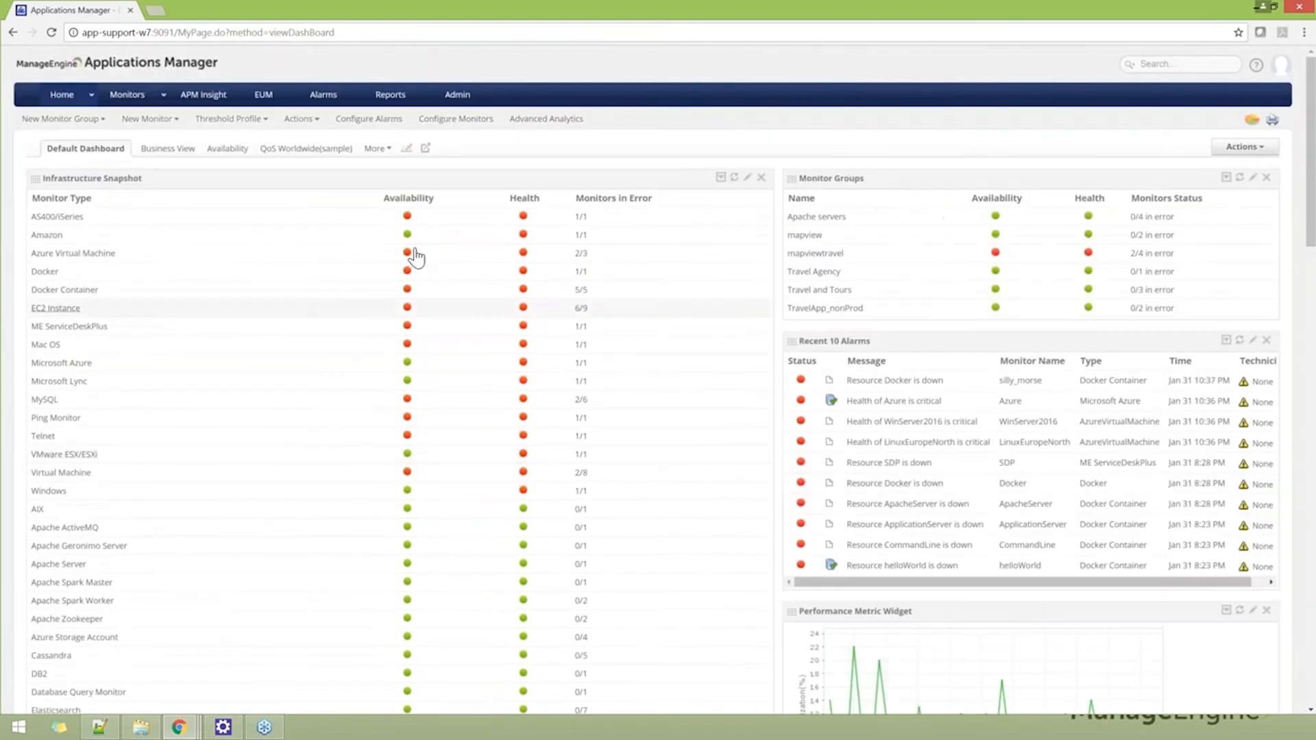
left_click(380, 148)
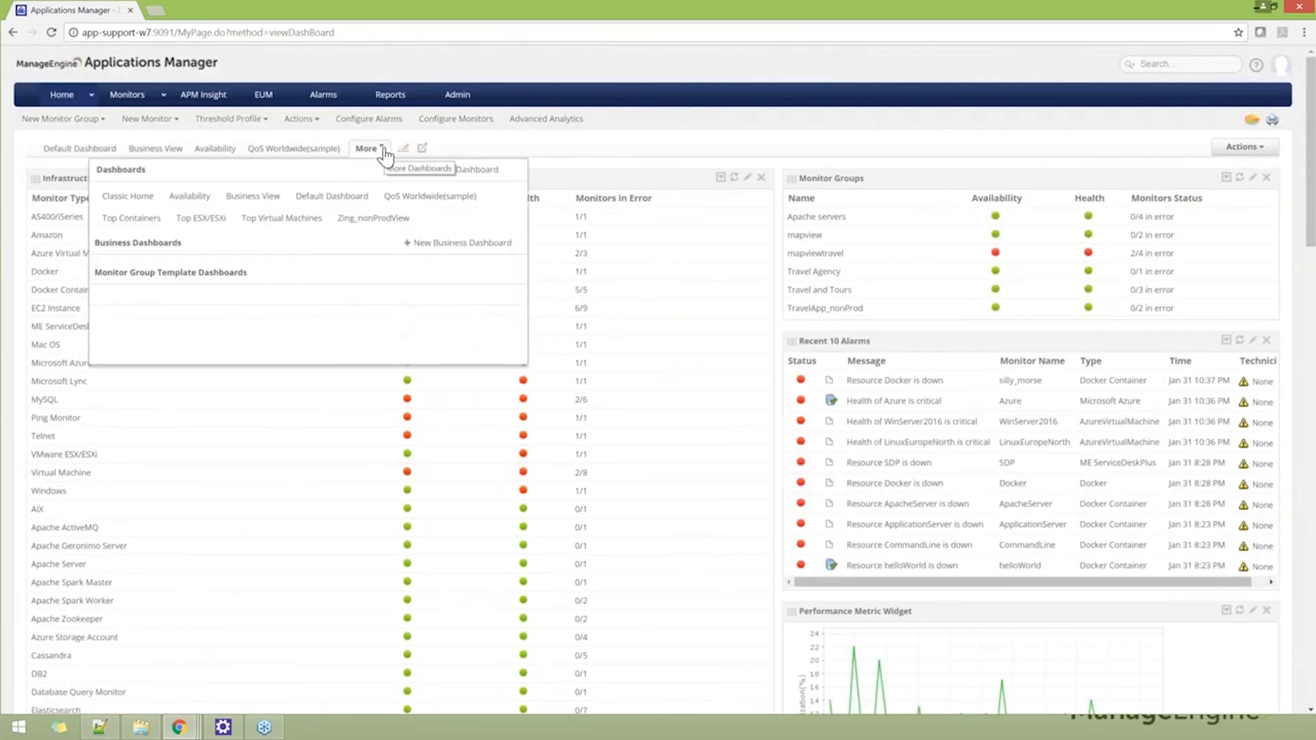
Open the form for creating a new dashboard, review its layout settings and widget list, and cancel it.
left_click(92, 96)
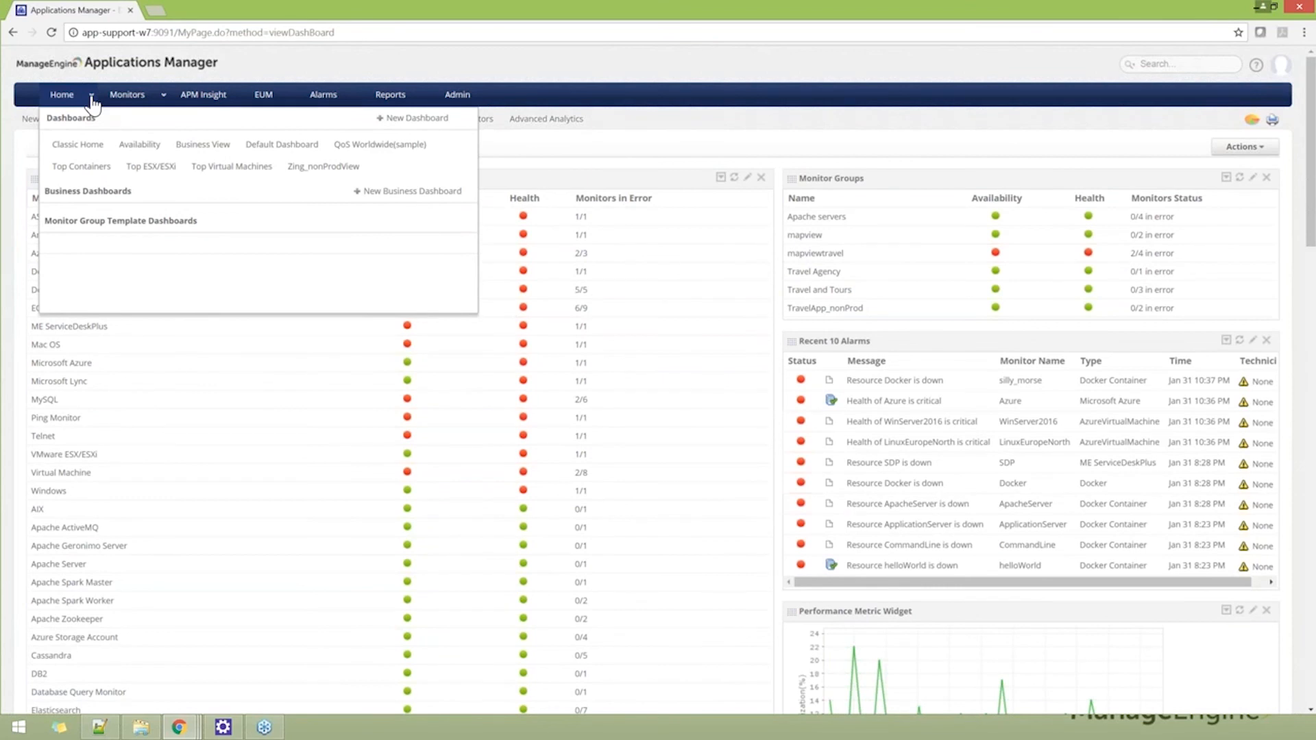
left_click(420, 123)
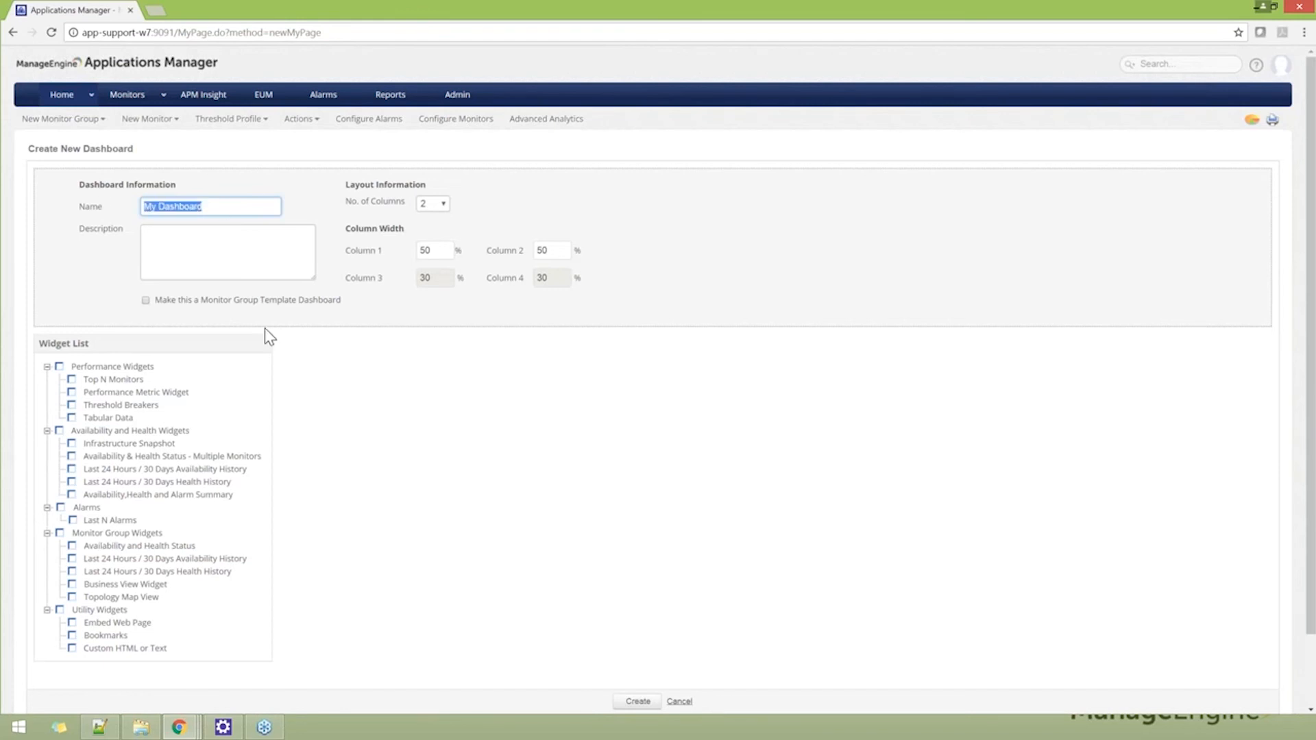
scroll(326, 384, "down", 1)
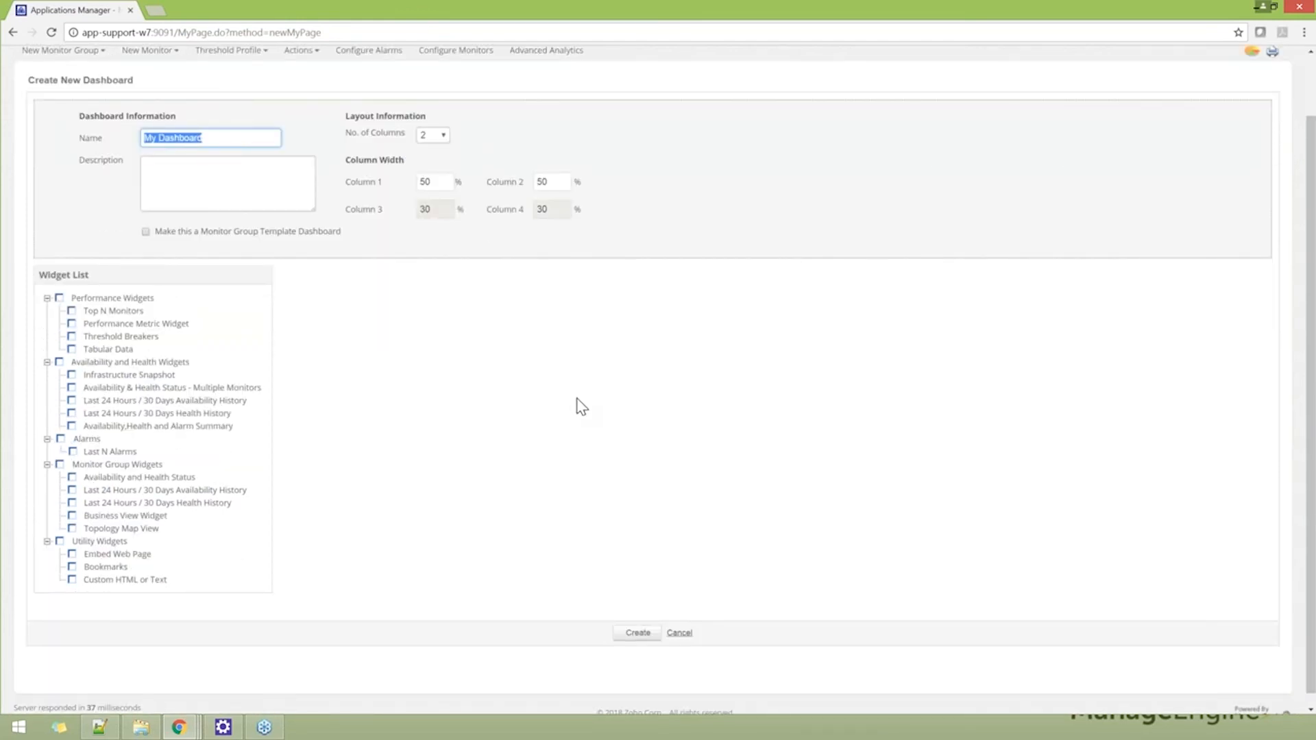
scroll(582, 406, "up", 1)
scroll(581, 407, "down", 1)
left_click(679, 632)
Open the Zing_nonProdView dashboard and examine the monitor type and time period settings of its Last 24 Hours / 30 Days Availability History widget.
left_click(367, 148)
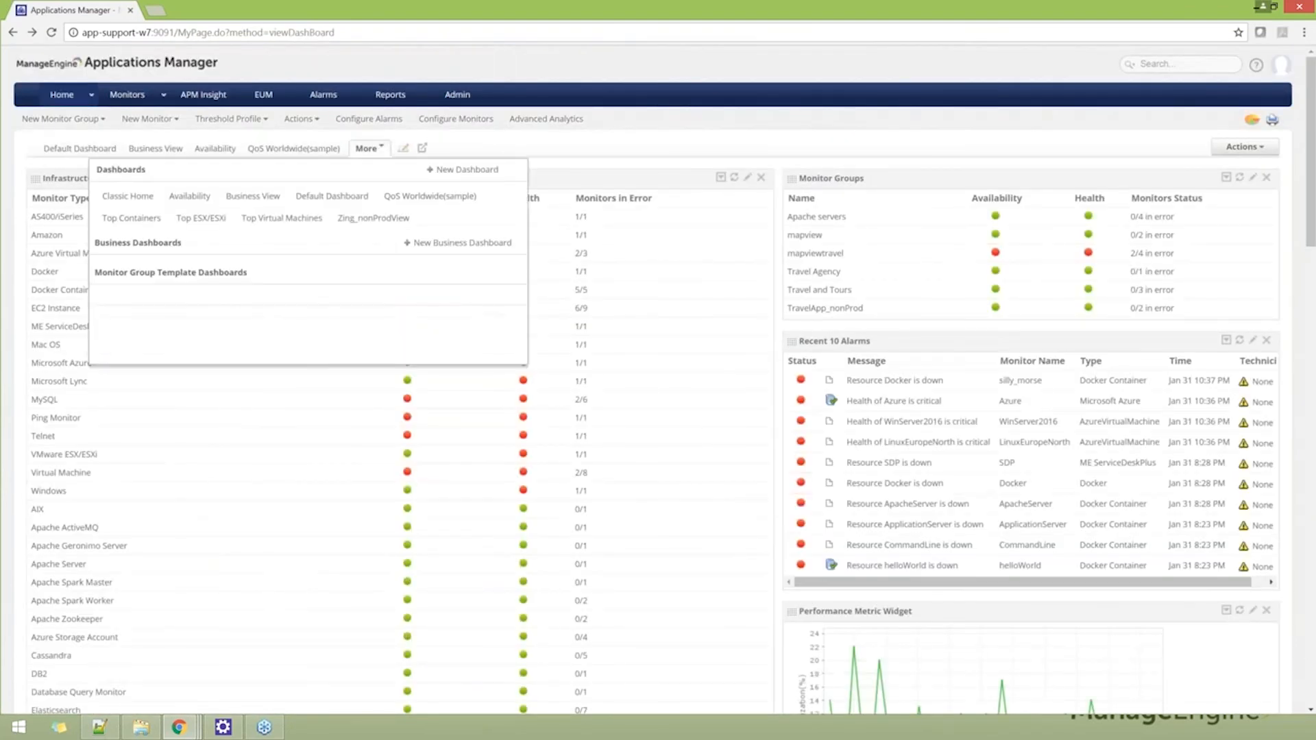
left_click(359, 218)
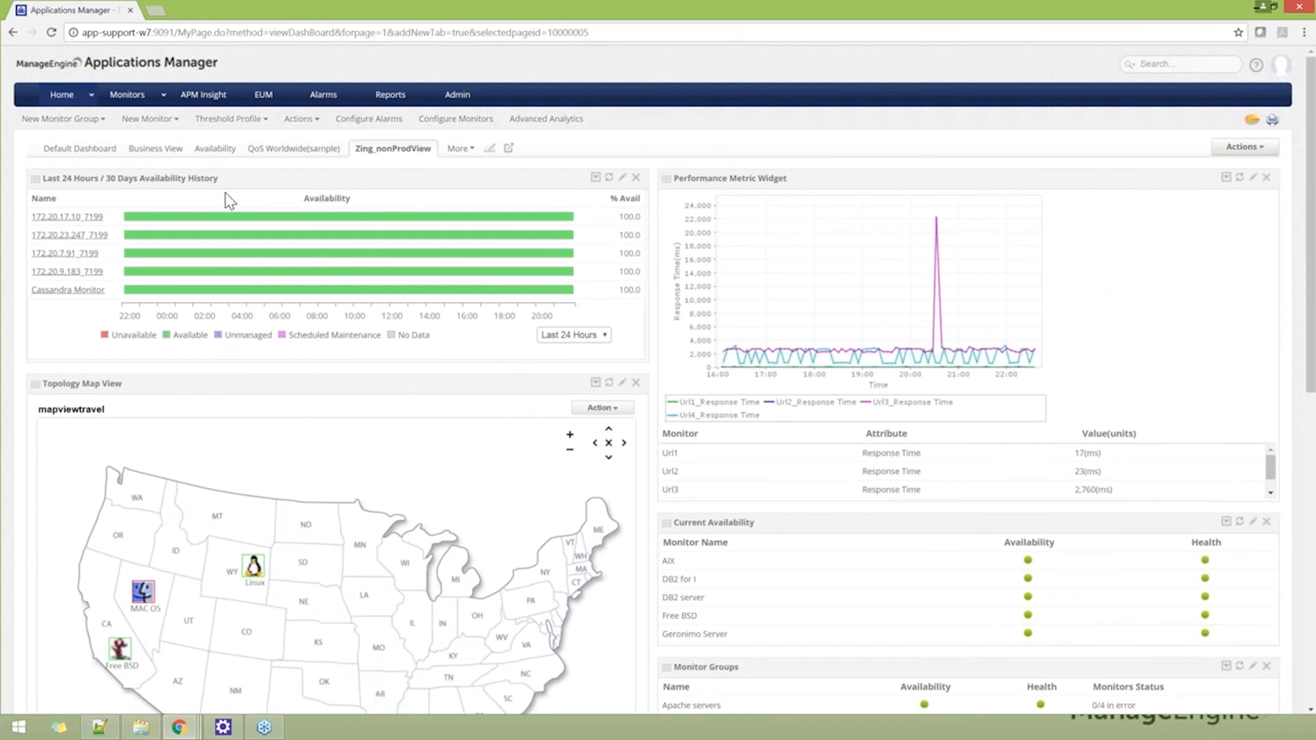
left_click(621, 177)
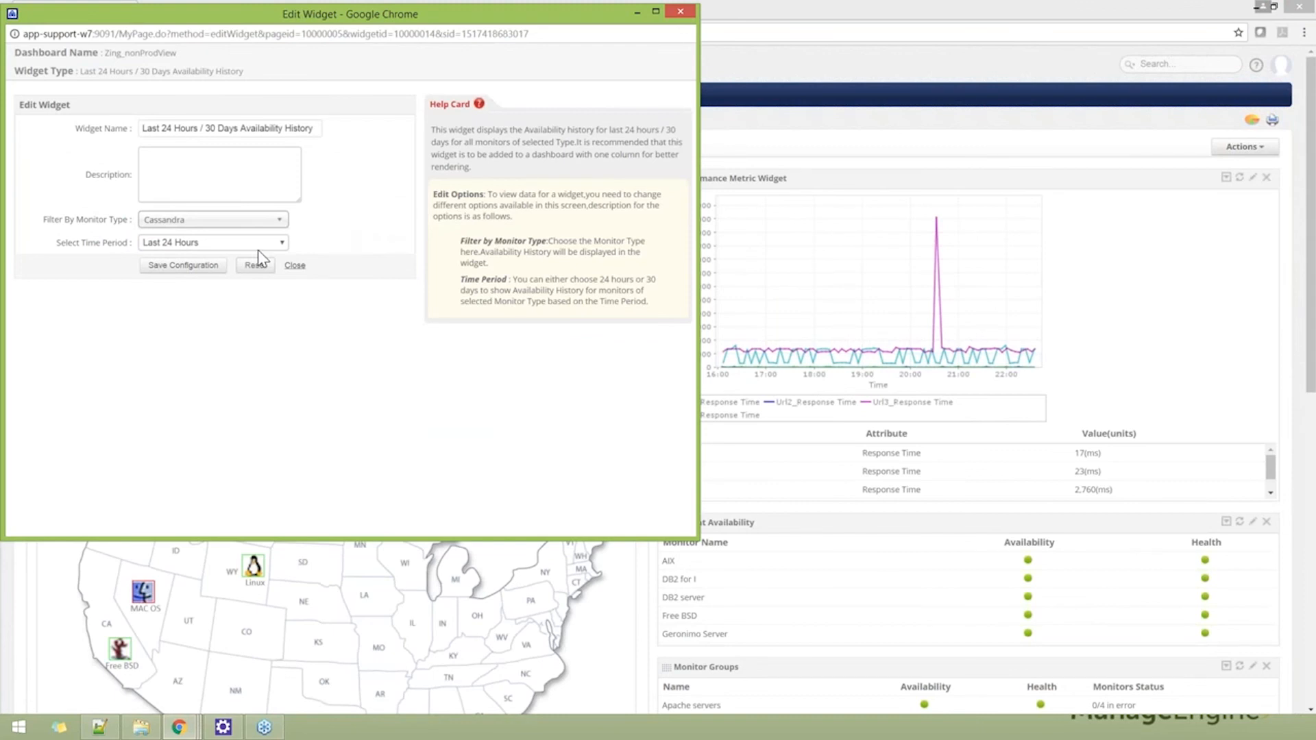
left_click_drag(117, 225, 137, 228)
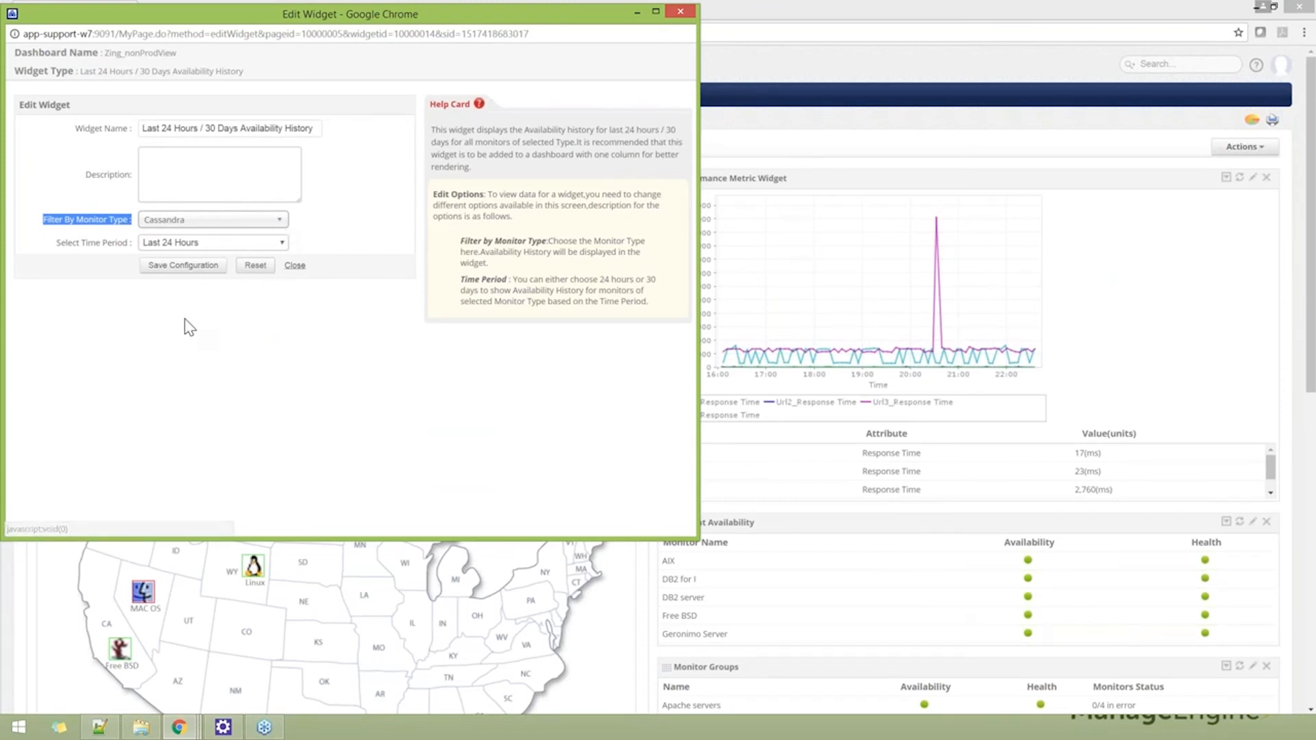
left_click_drag(52, 244, 132, 250)
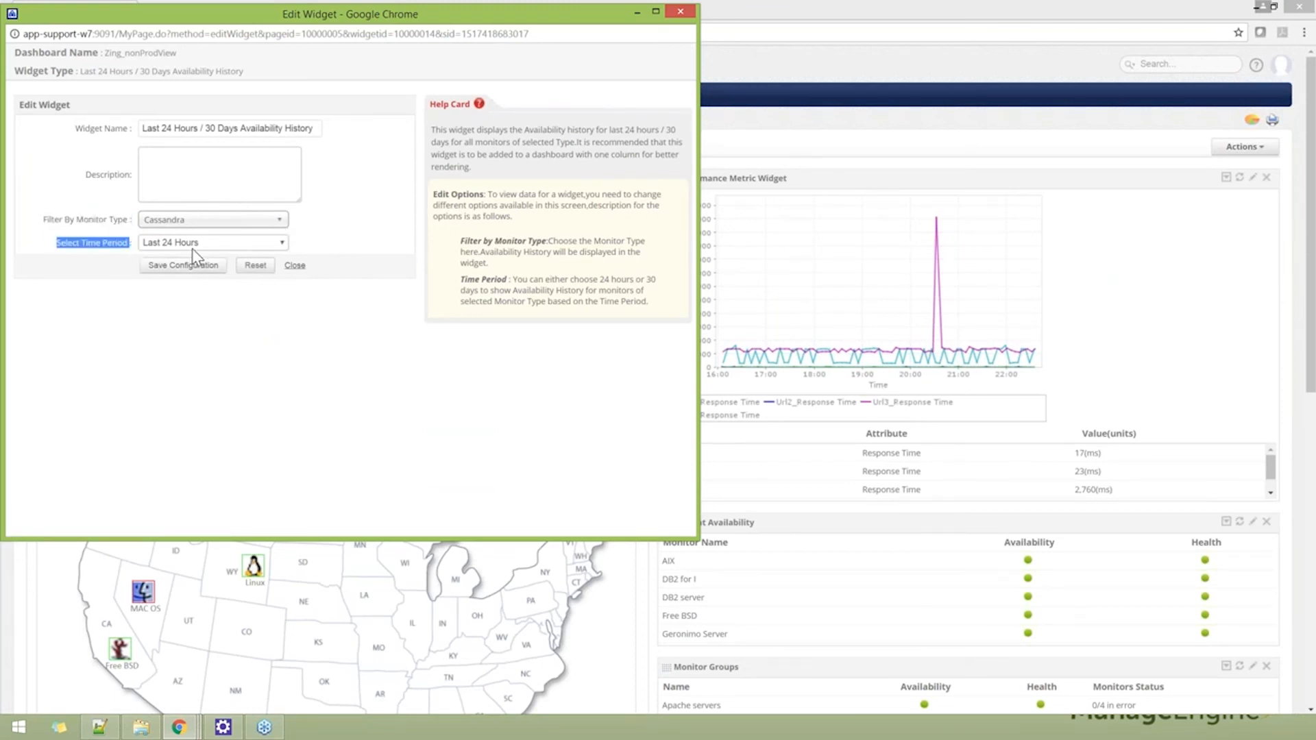
left_click(254, 244)
left_click(220, 329)
left_click(294, 266)
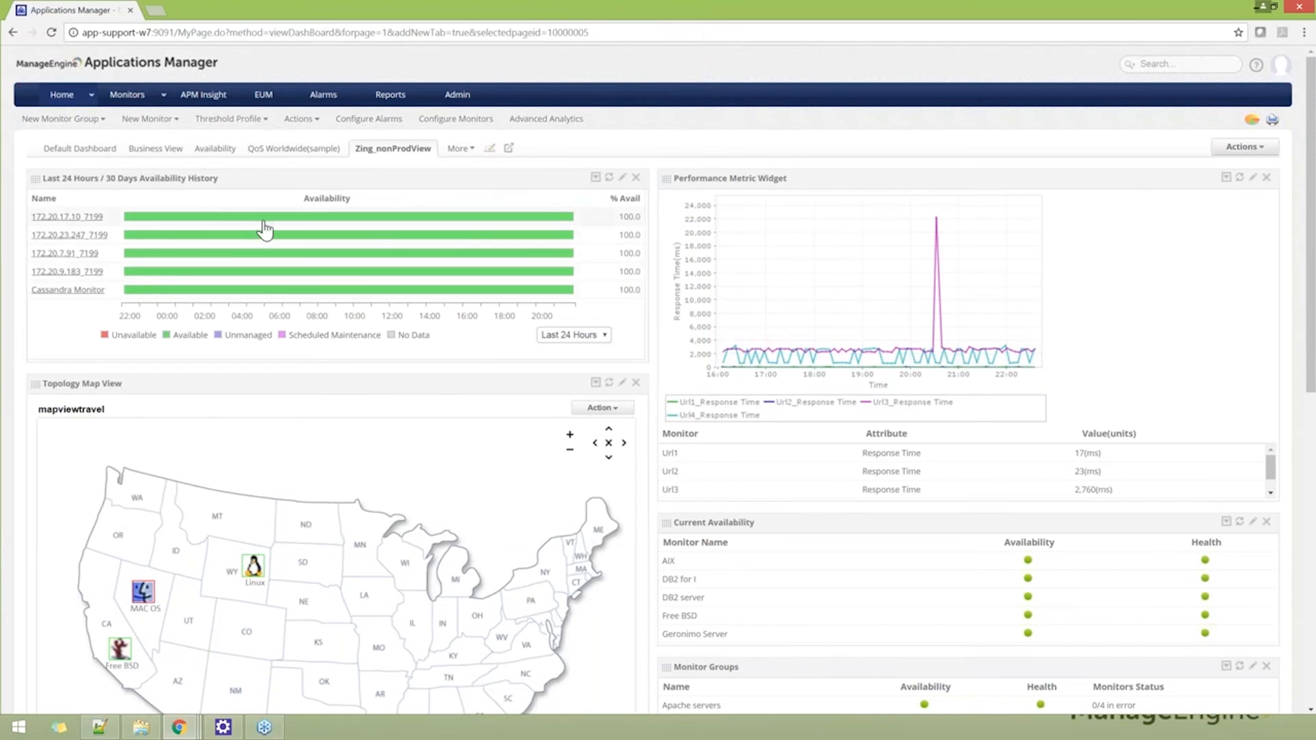
Open the Performance Metric Widget's settings and examine its single or multiple monitor option, monitor type filter and list of selected monitors.
mouse_move(359, 259)
left_click(1253, 177)
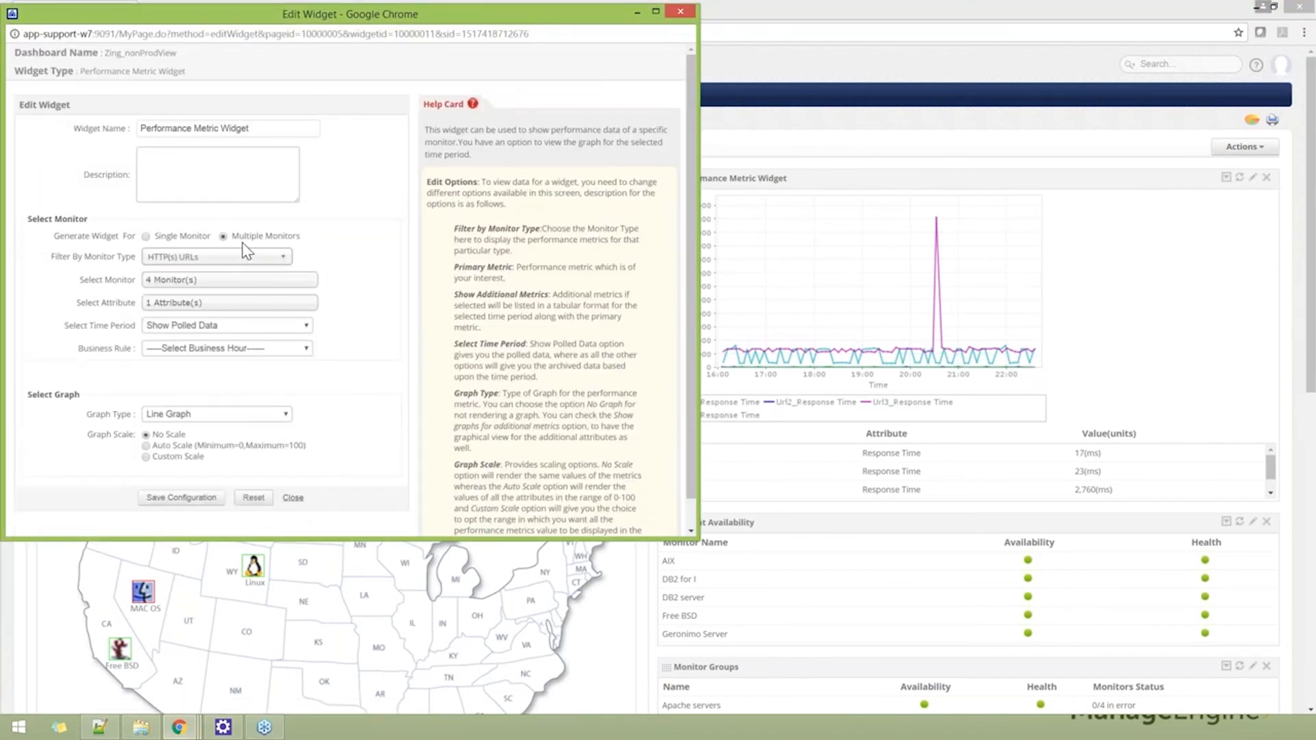
left_click_drag(154, 235, 223, 235)
left_click_drag(312, 237, 234, 241)
left_click(243, 268)
scroll(254, 265, "down", 1)
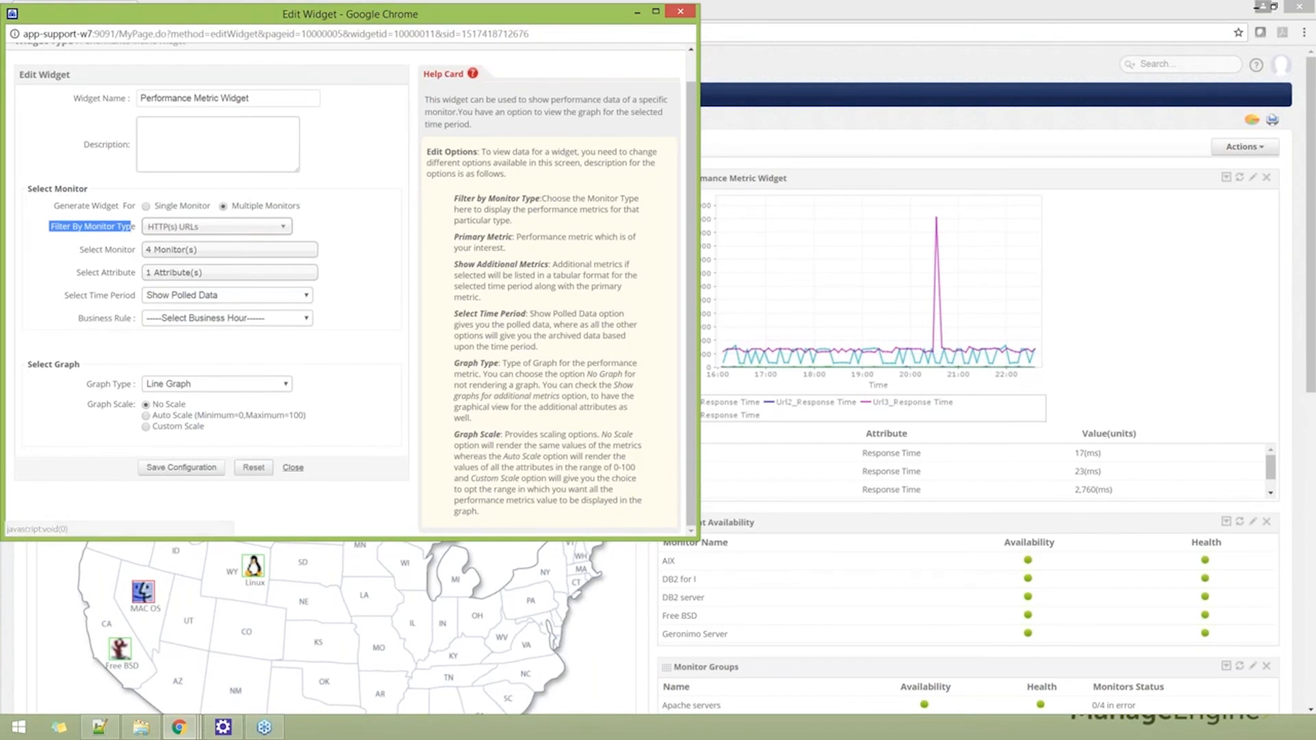
left_click(196, 250)
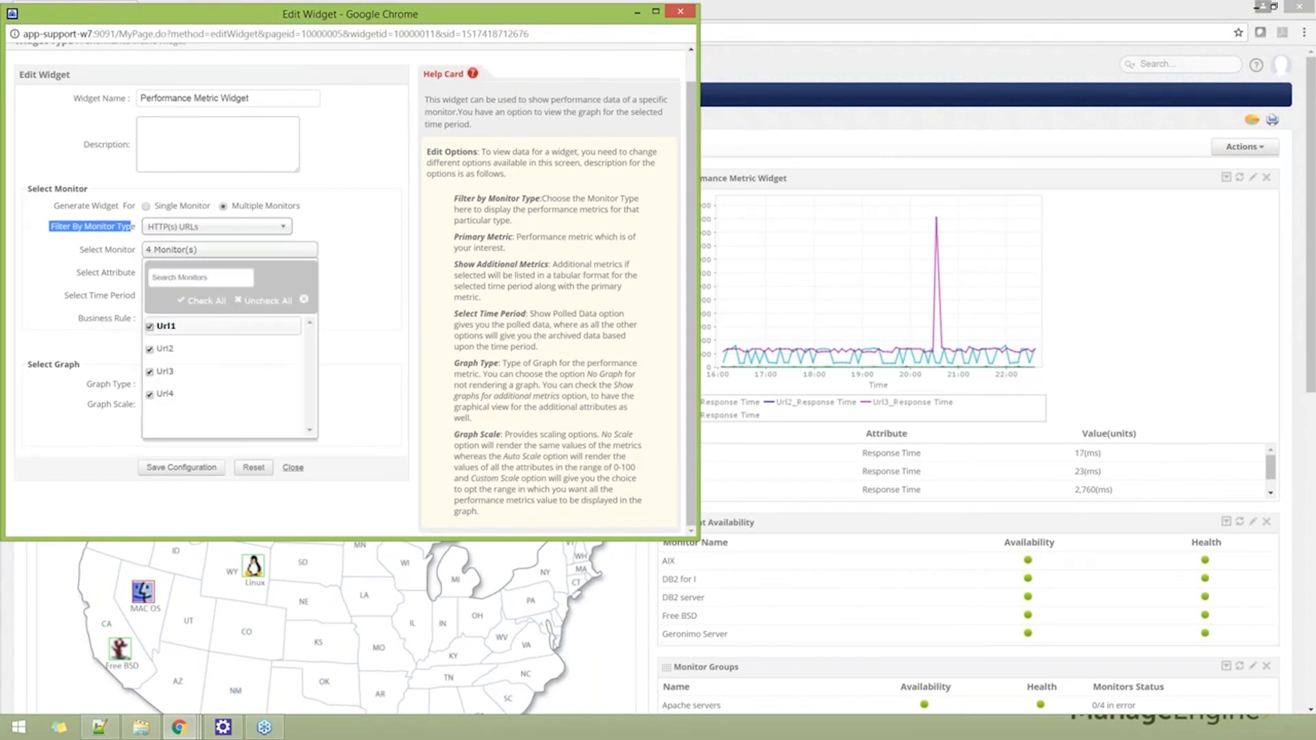
left_click(360, 366)
Review the Performance Metric Widget's attribute list and time period options, and save its configuration.
left_click(206, 304)
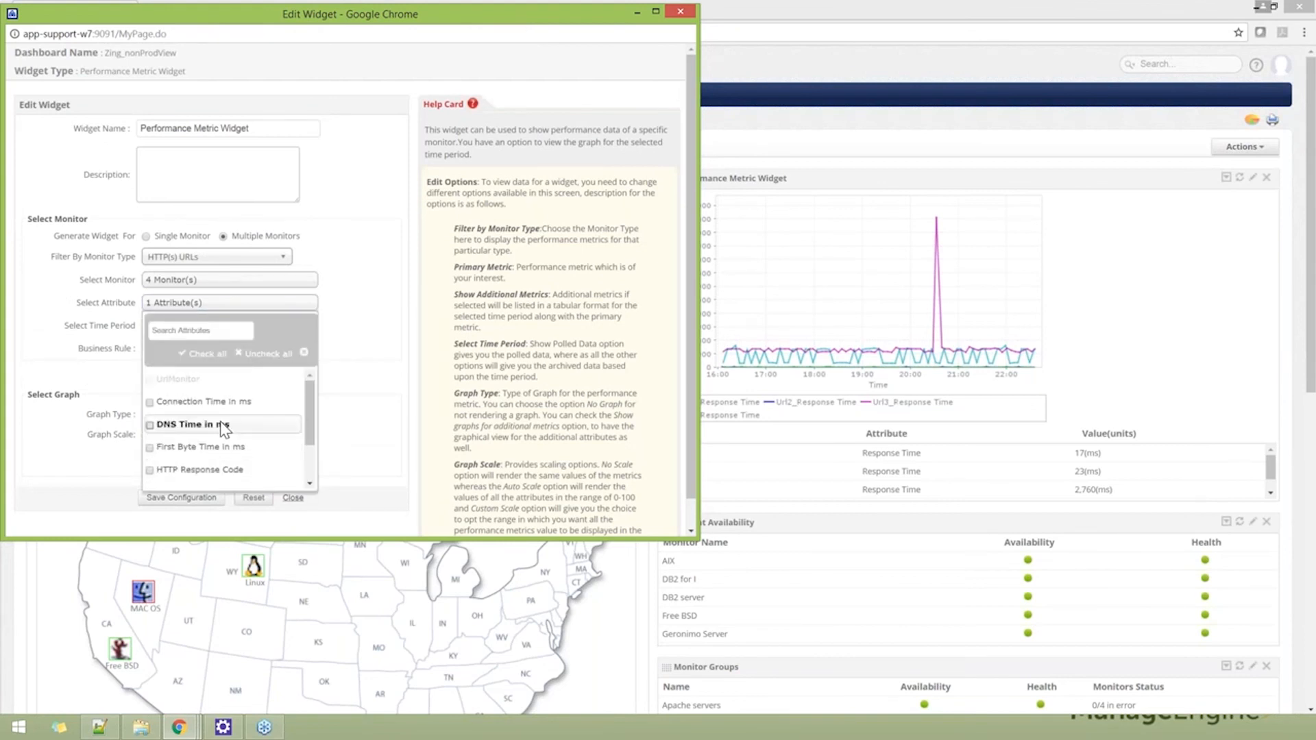
left_click_drag(309, 431, 314, 479)
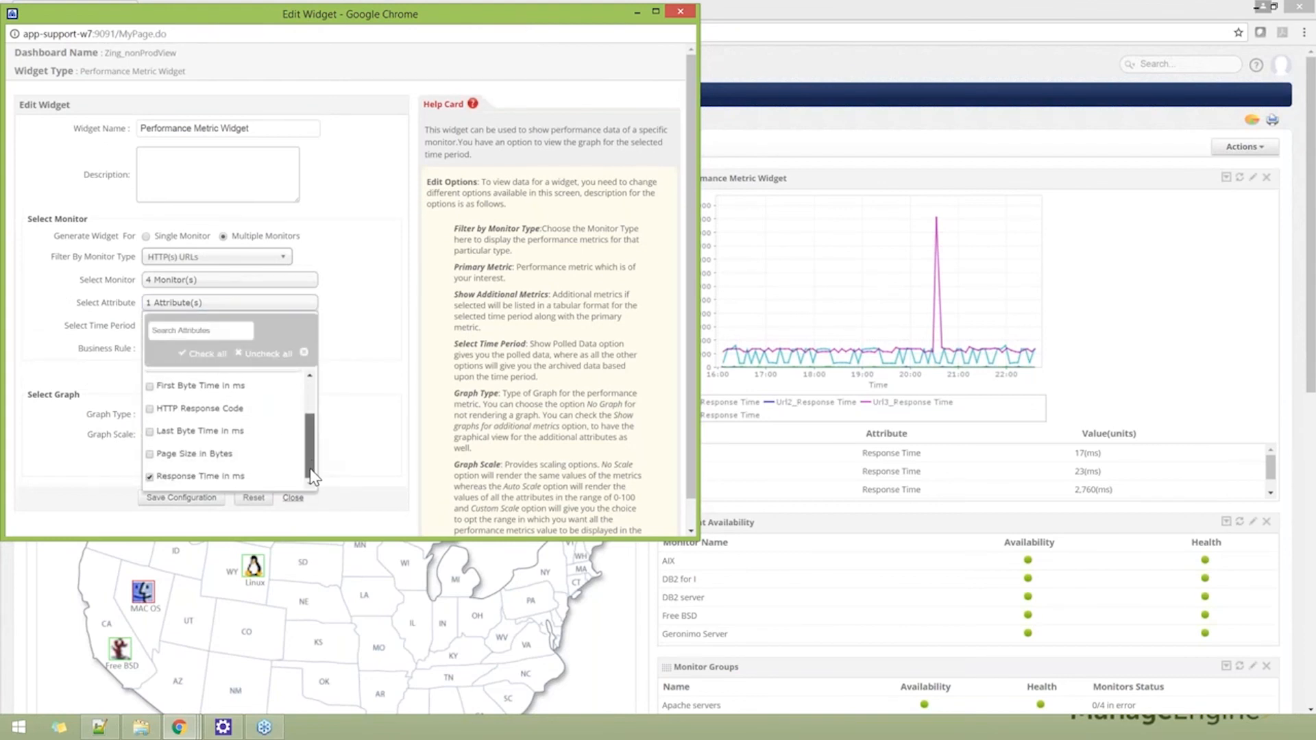
left_click(132, 325)
left_click_drag(76, 302, 140, 302)
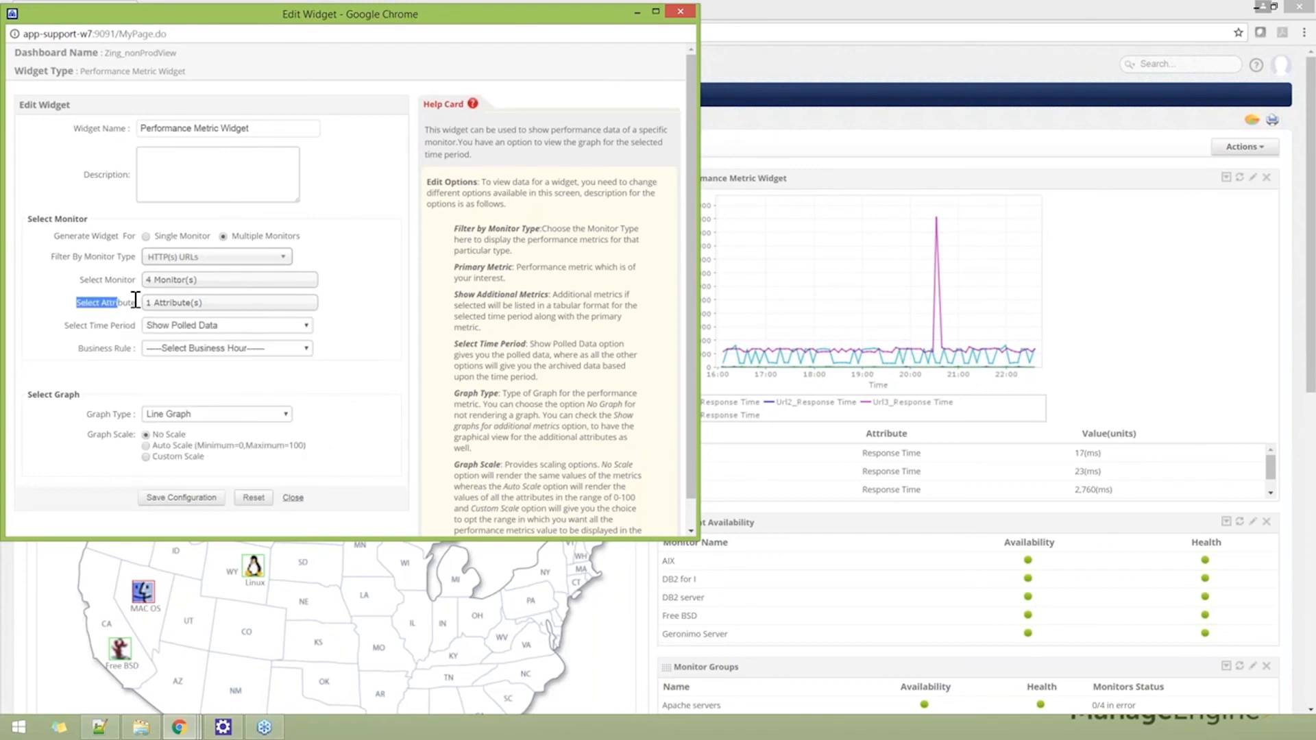
left_click(327, 329)
left_click(296, 326)
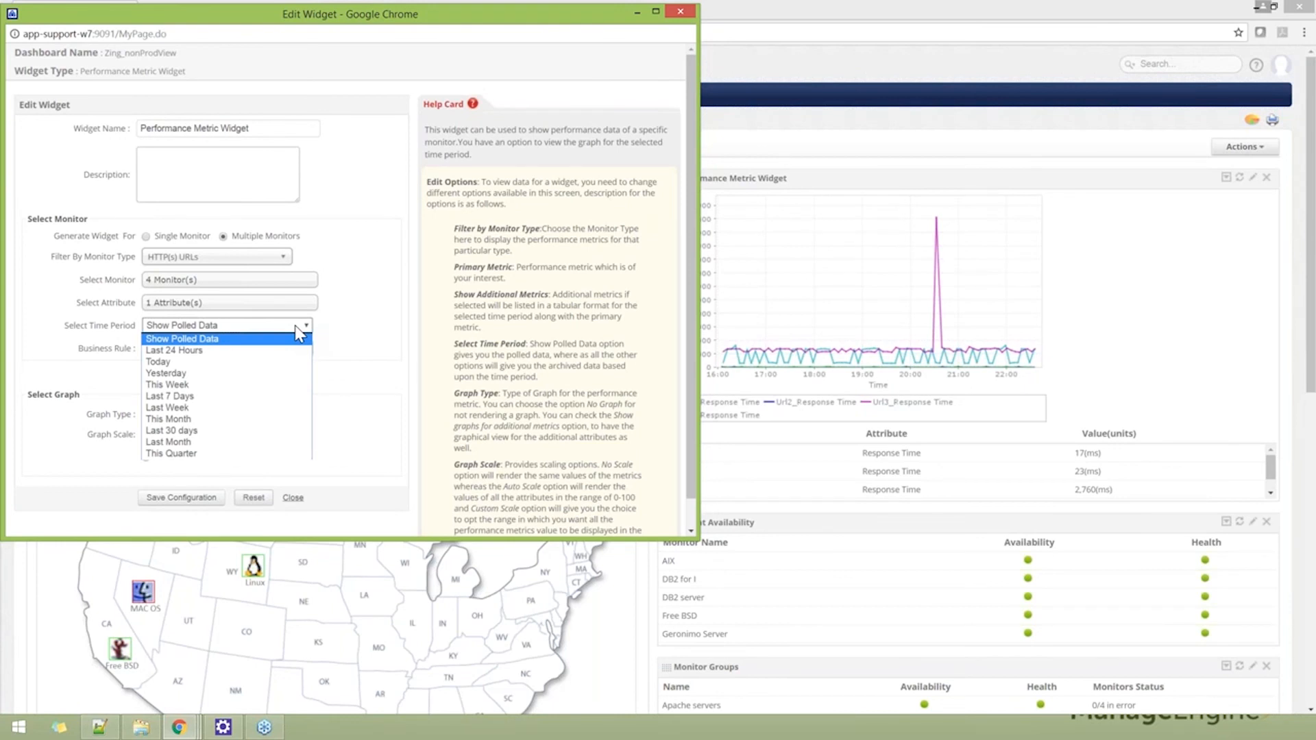
left_click(322, 332)
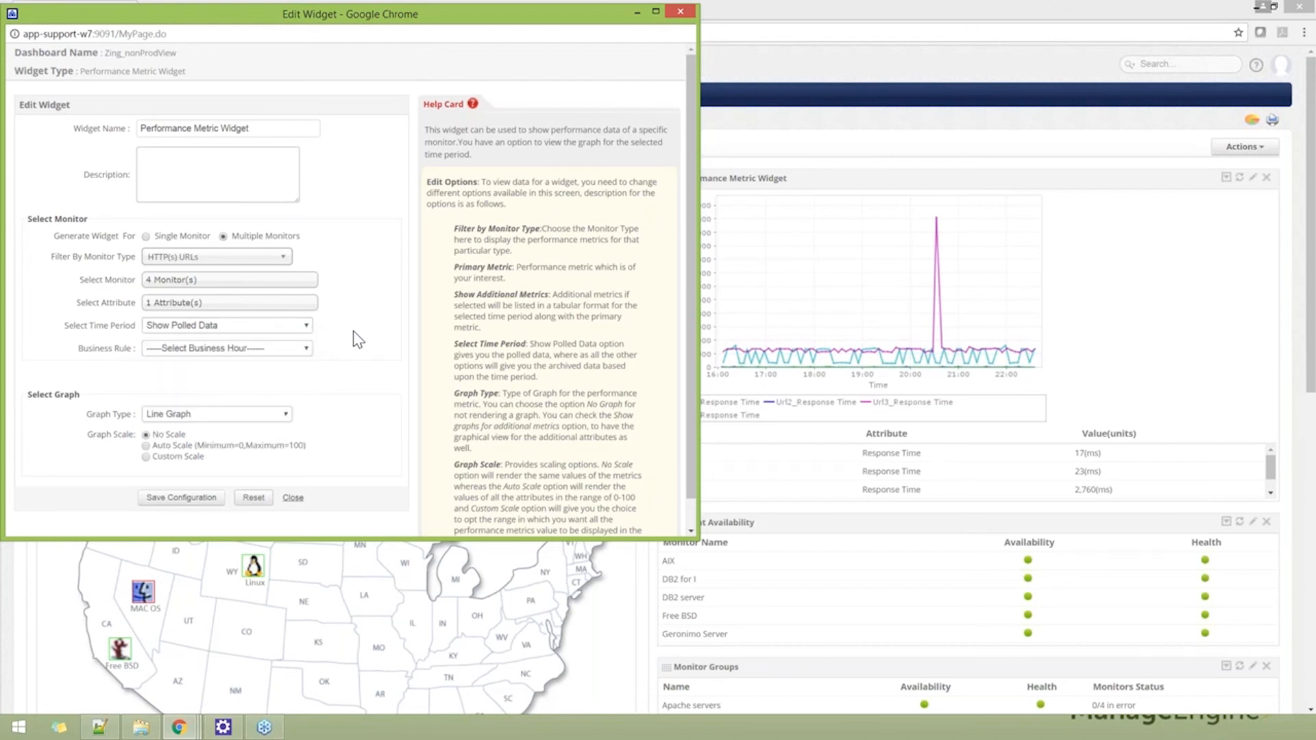
left_click(170, 499)
Examine the monitor, attribute and value columns of the table under the Performance Metric Widget's graph.
left_click(943, 428)
scroll(943, 428, "down", 1)
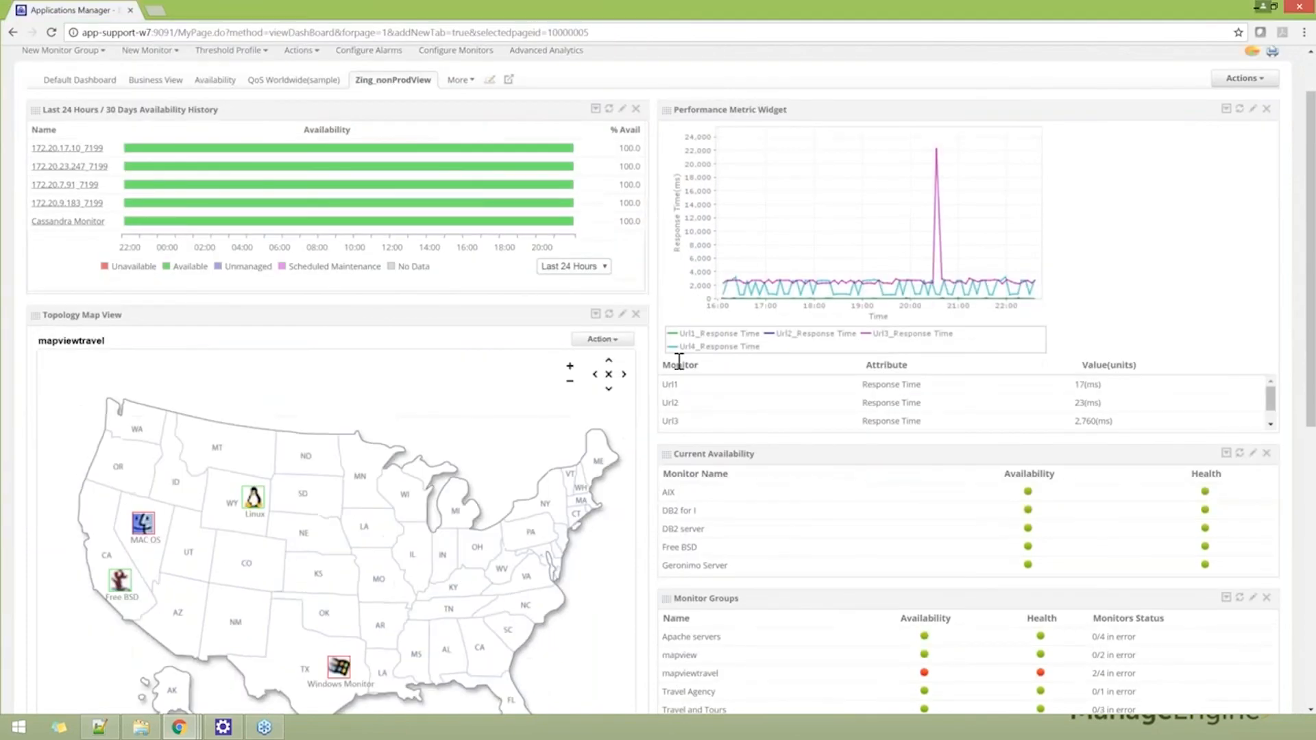
double_click(881, 364)
left_click_drag(1083, 365, 1158, 368)
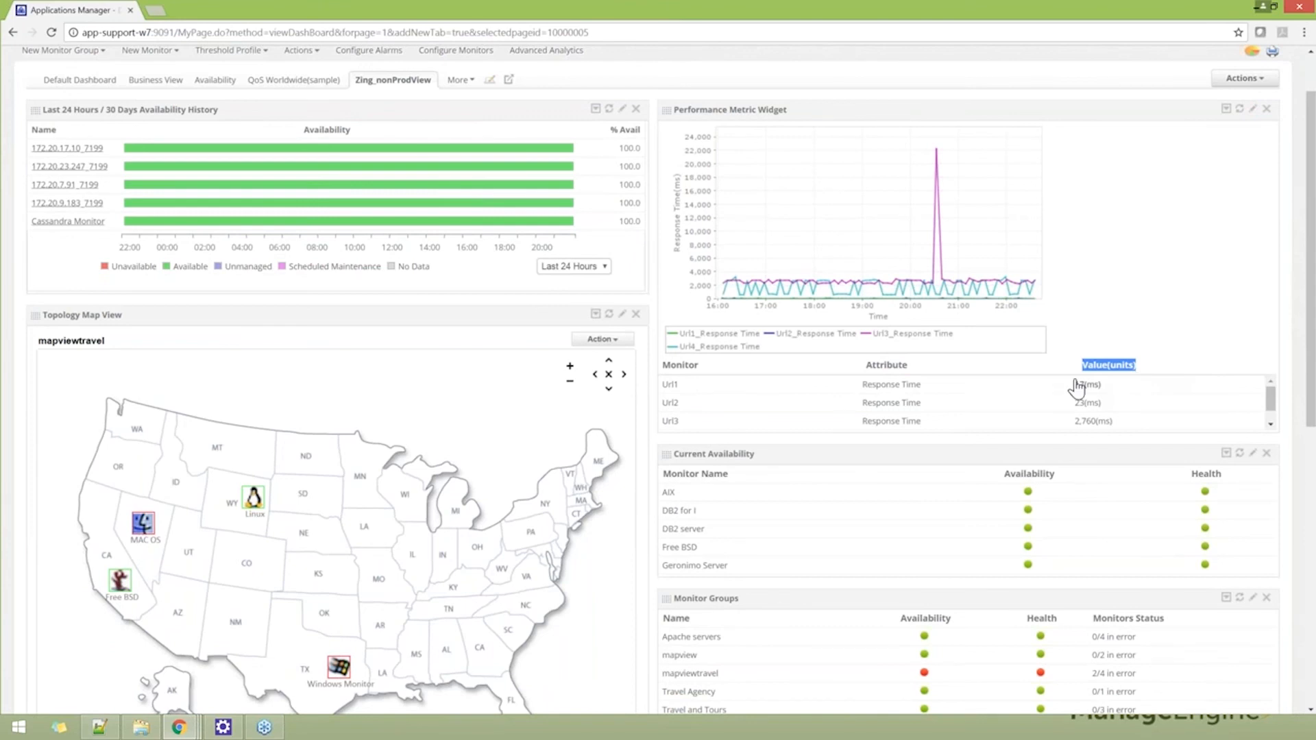
scroll(1039, 395, "down", 1)
scroll(1040, 396, "down", 1)
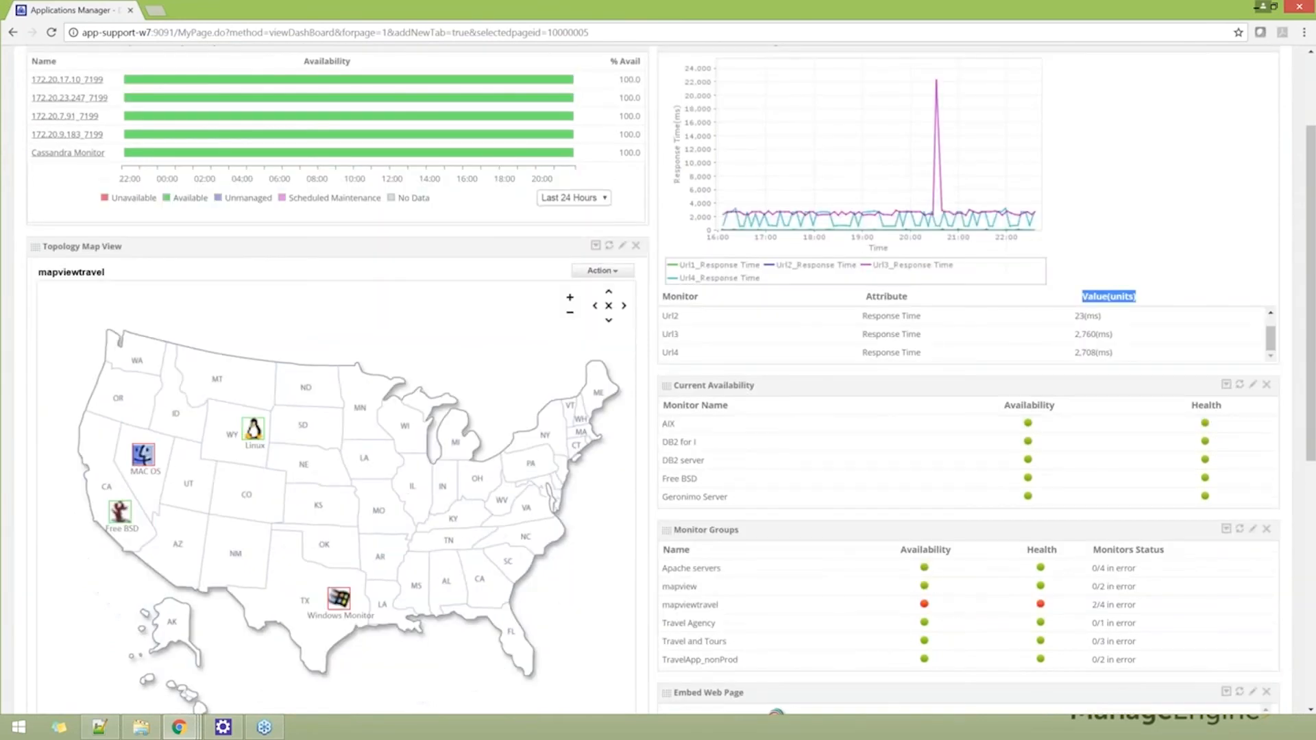
Review the Current Availability widget's monitor type filter, monitor source options and checked monitors, and close its settings without saving.
left_click(1253, 385)
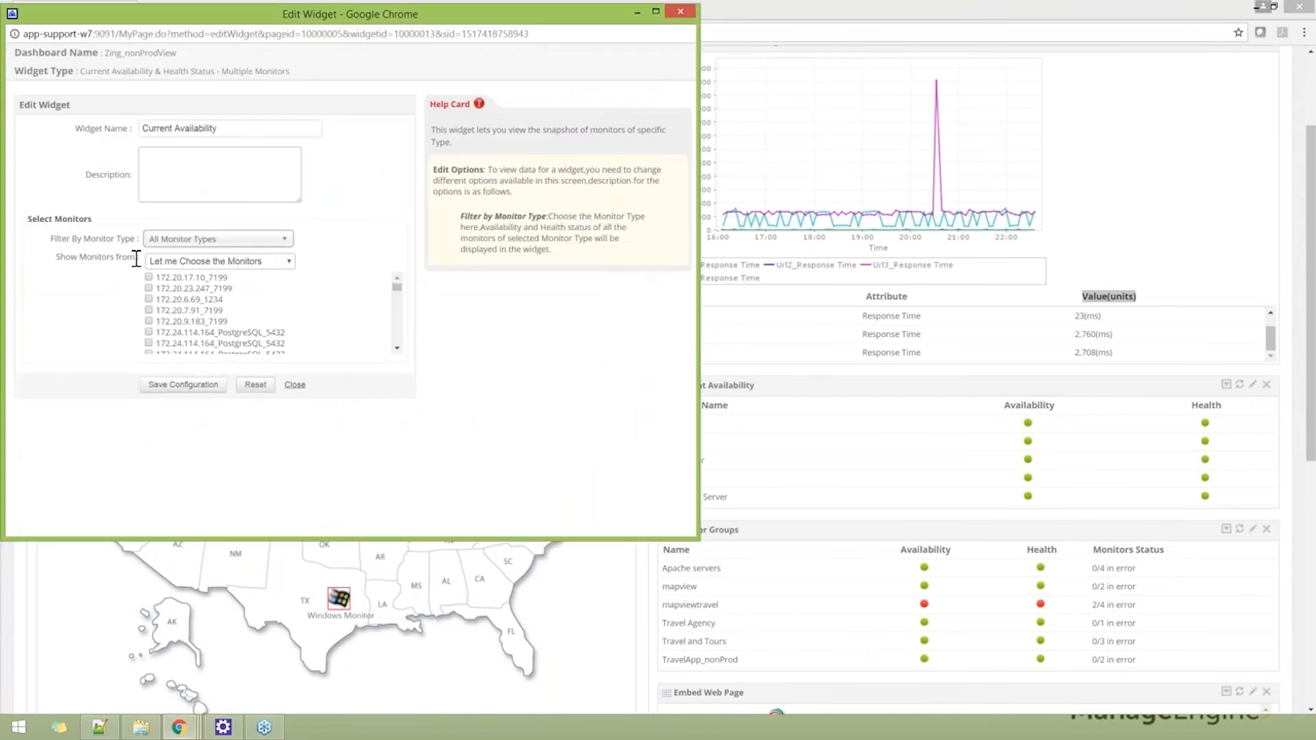
left_click(187, 241)
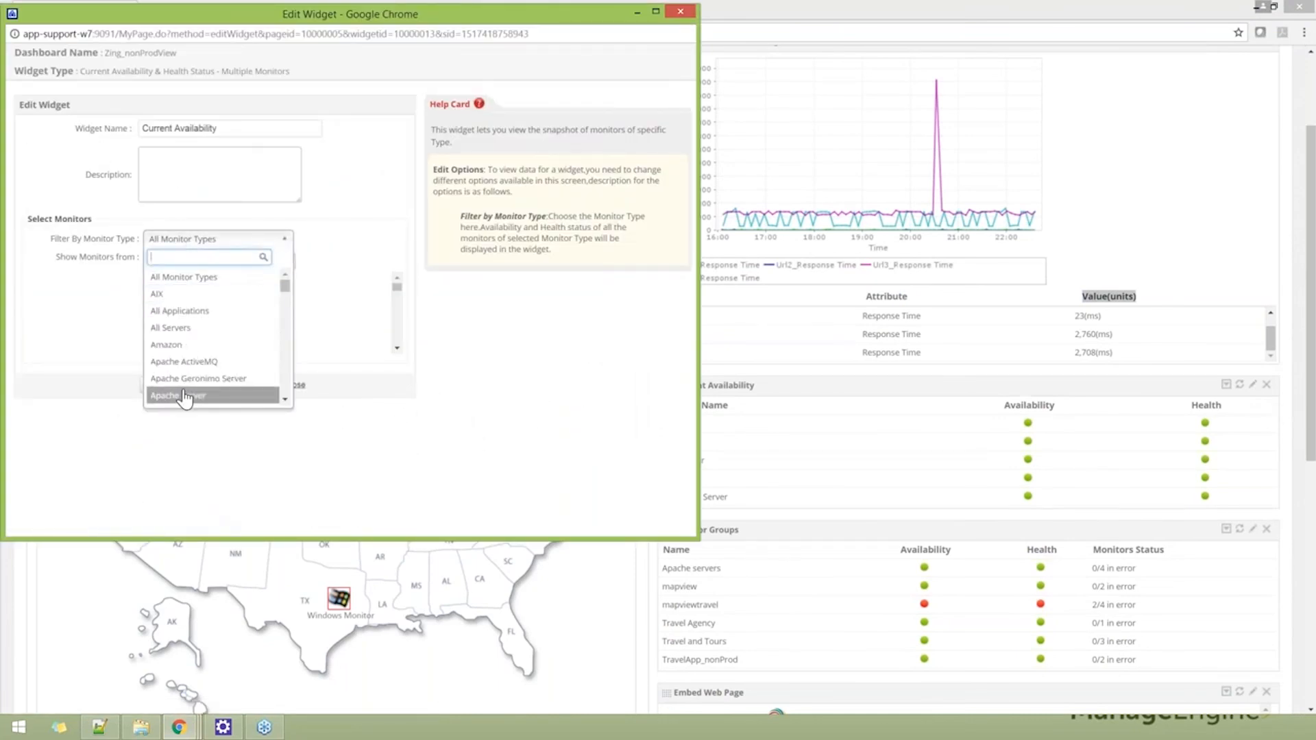
left_click(352, 224)
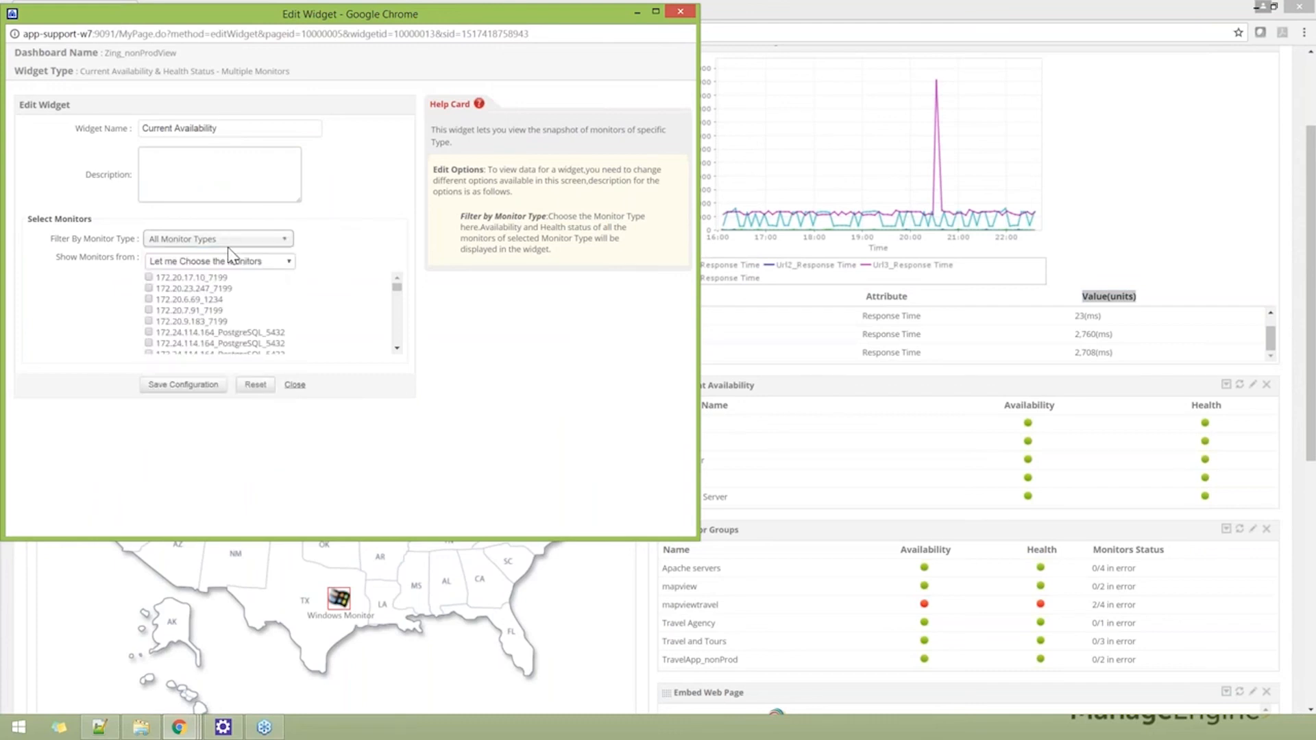
left_click(264, 261)
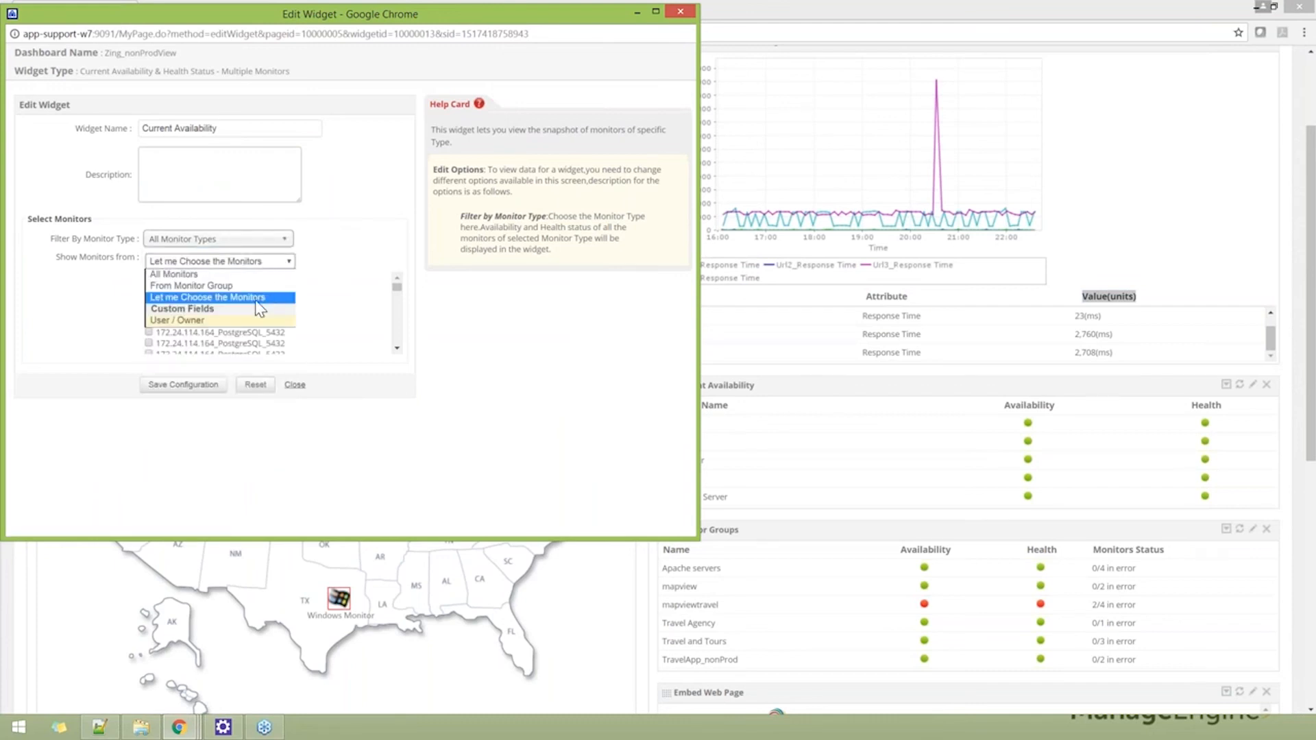
double_click(331, 285)
left_click_drag(397, 288, 402, 306)
left_click(396, 348)
left_click(396, 349)
left_click(397, 348)
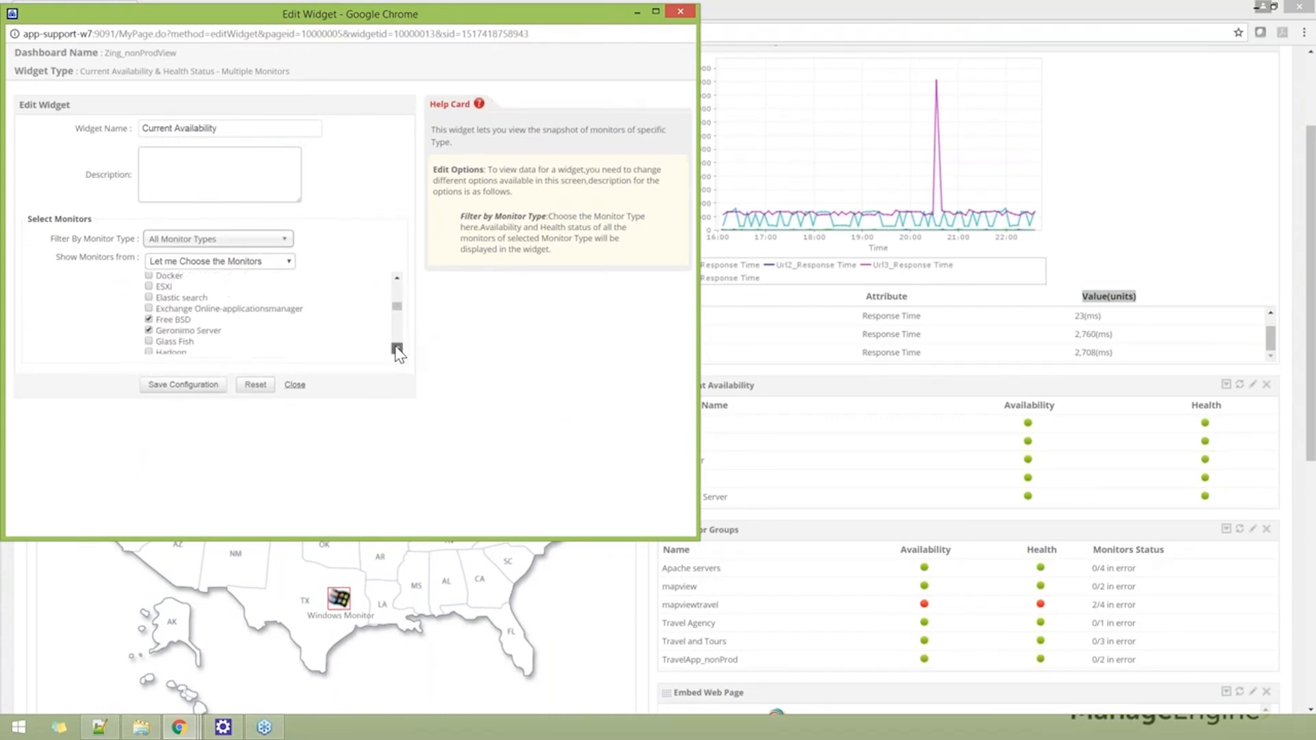
left_click(396, 349)
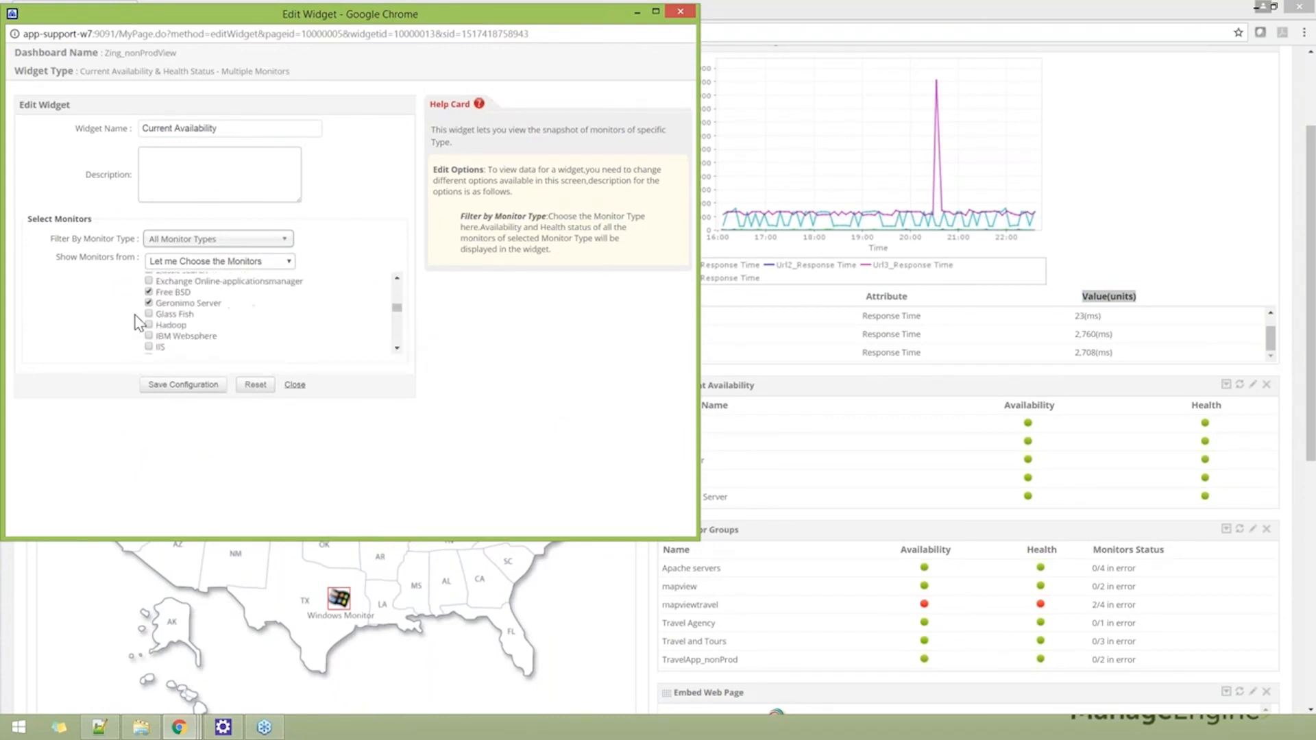
left_click(295, 385)
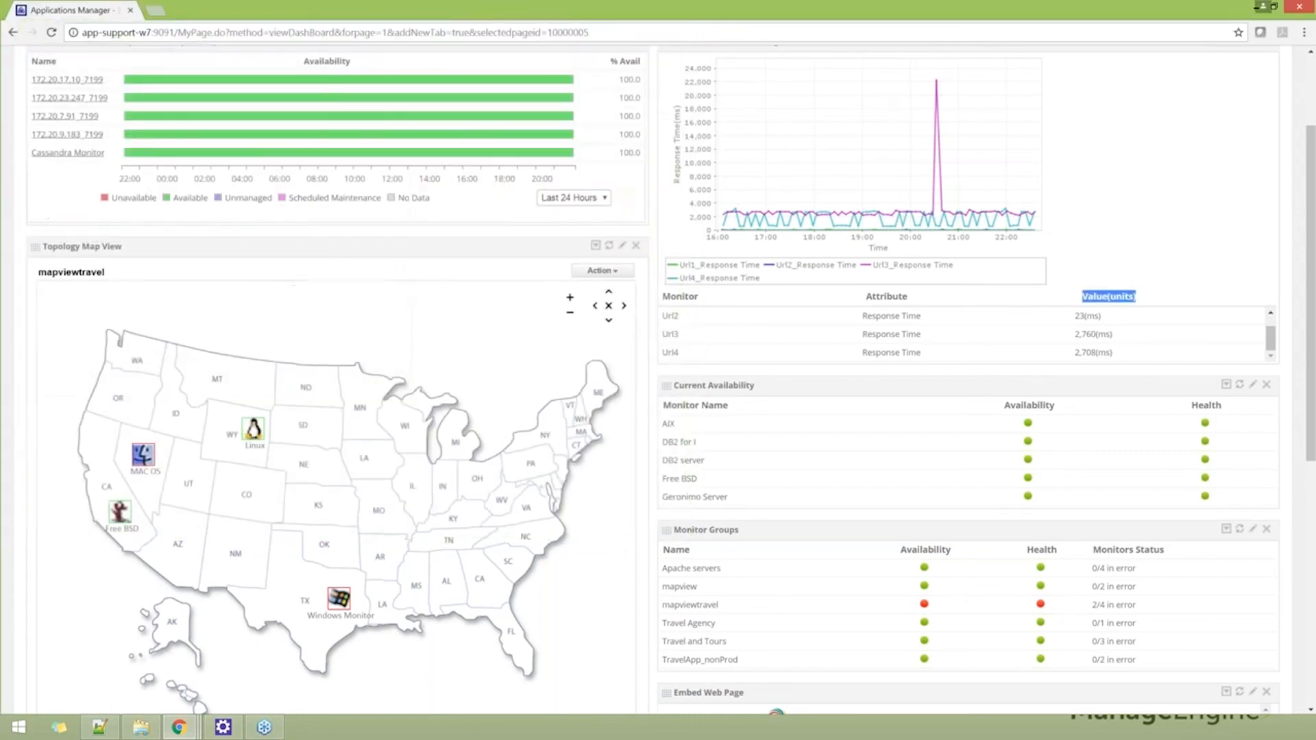
Look over the availability and health statuses in the Current Availability and Monitor Groups widgets.
scroll(793, 368, "down", 1)
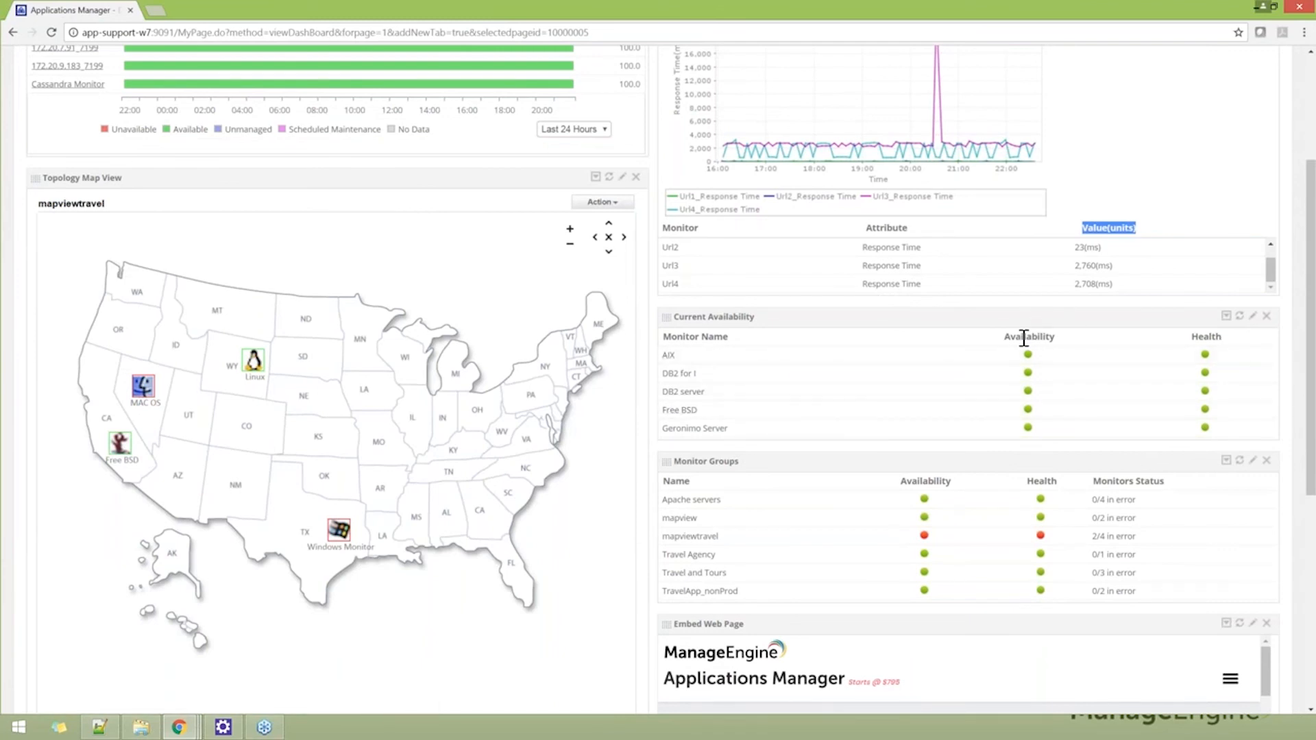
mouse_move(1028, 357)
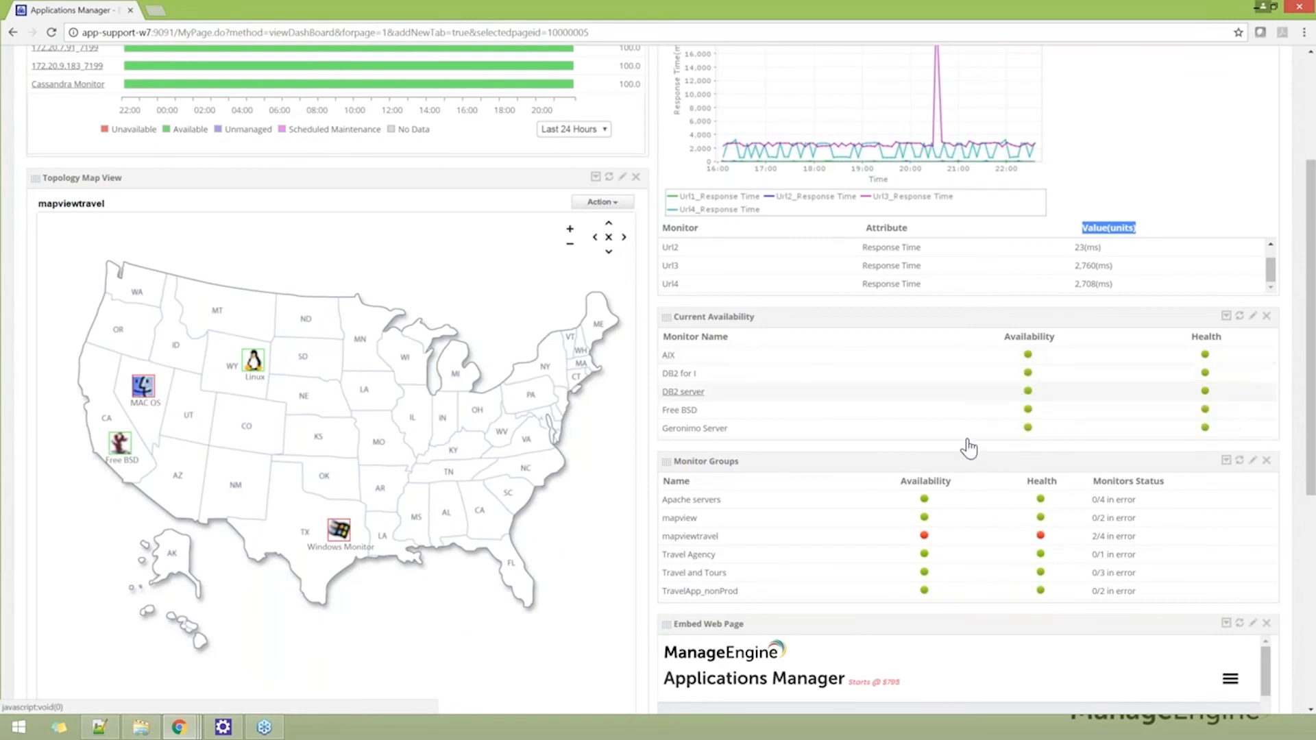
mouse_move(923, 542)
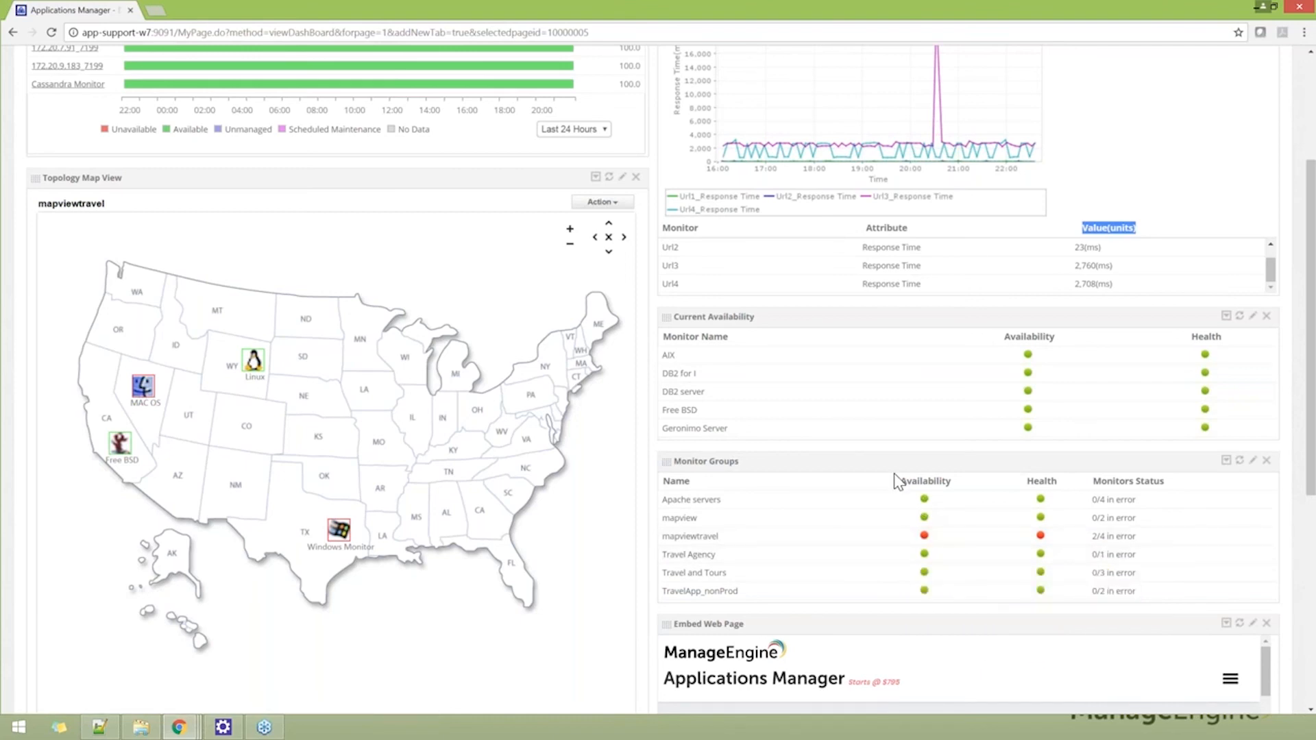
Open the Monitor Groups widget's settings, check which monitor groups it shows, and close the settings without saving.
scroll(898, 480, "down", 1)
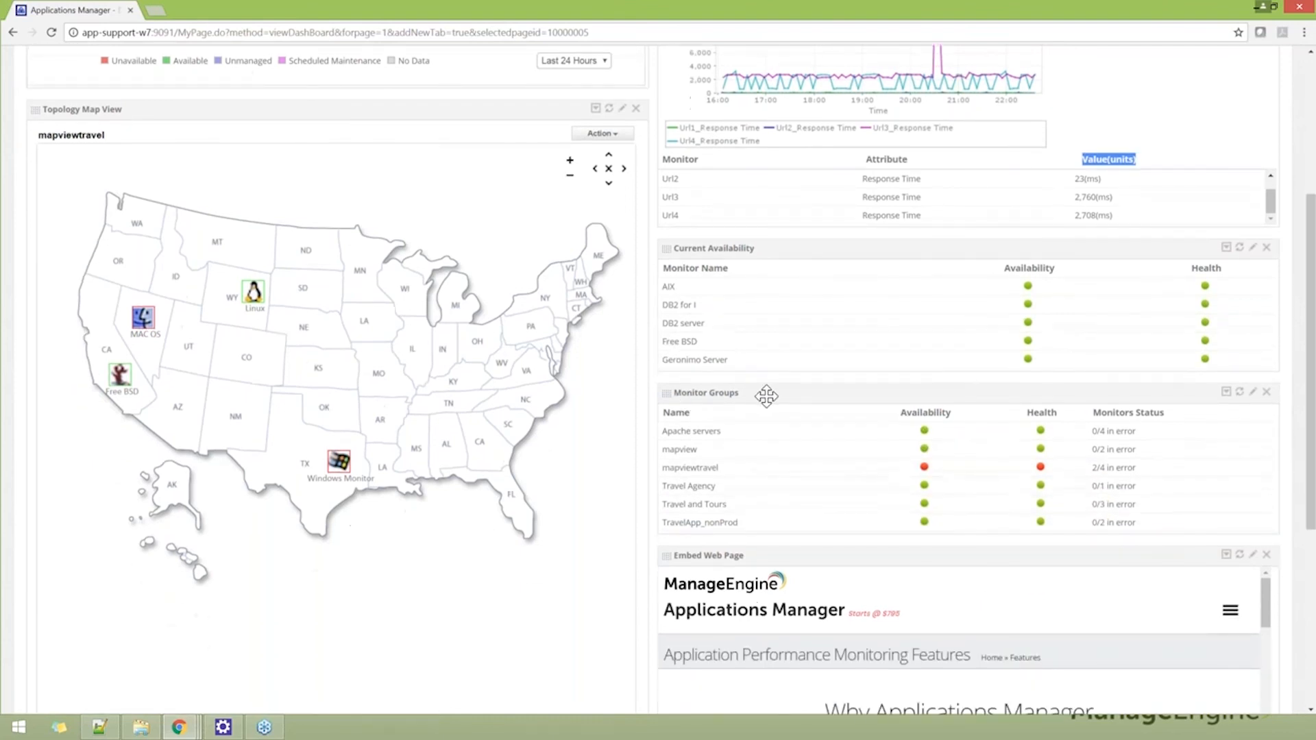
left_click(1252, 396)
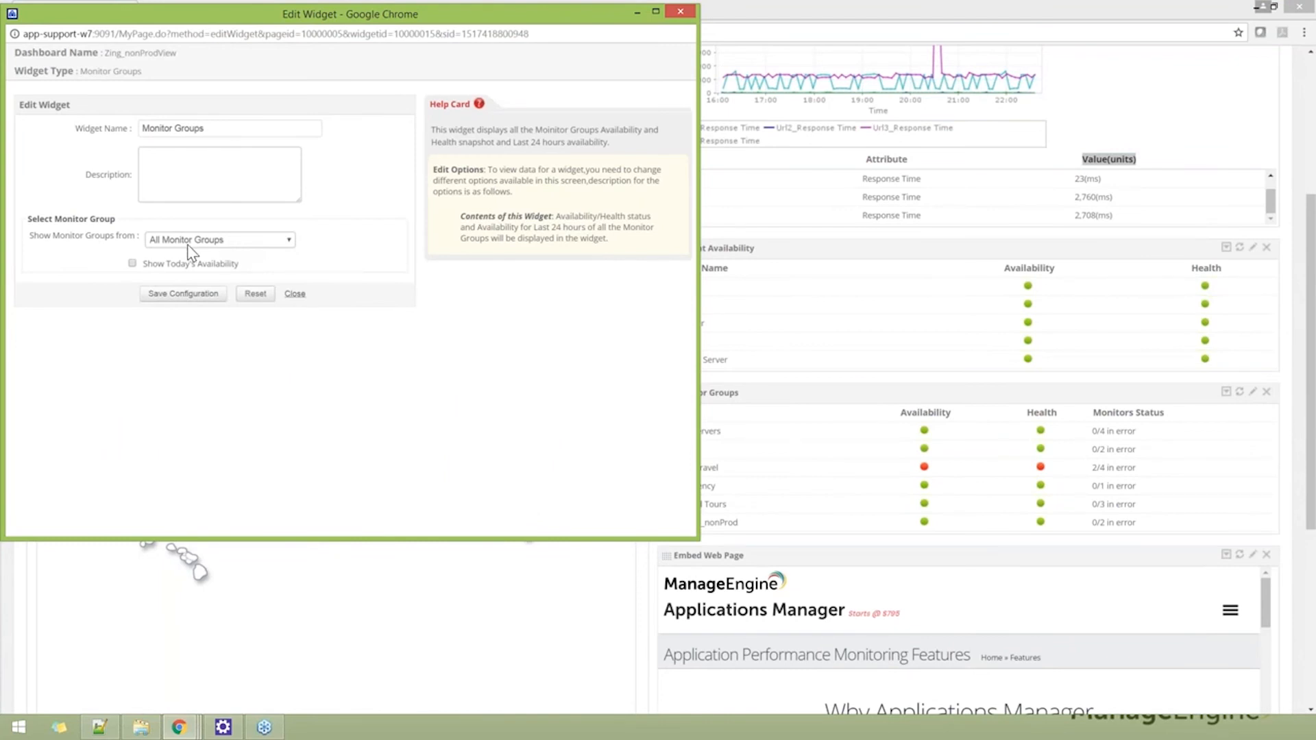
left_click(231, 244)
left_click(296, 291)
left_click(294, 293)
Look through the Embed Web Page widget's content, check its web page URL setting, and close the settings without saving.
scroll(960, 407, "down", 1)
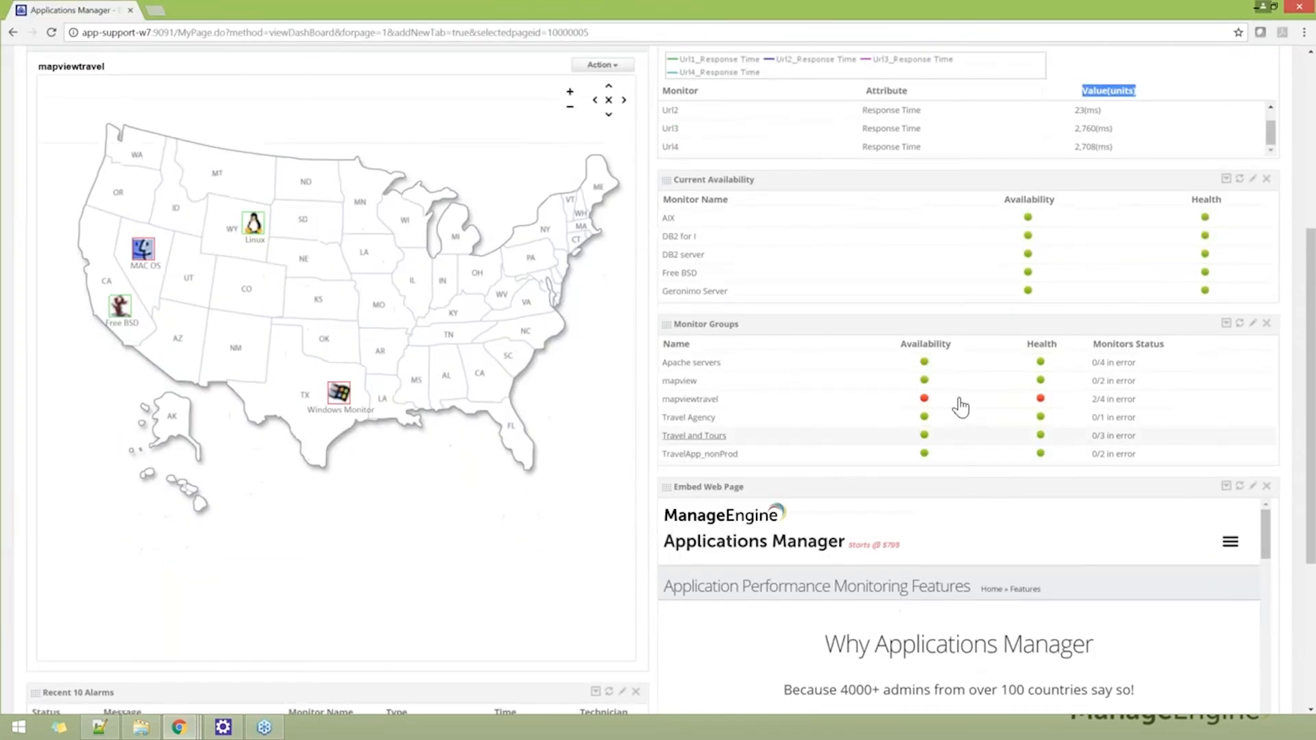
scroll(960, 407, "down", 1)
scroll(927, 433, "down", 1)
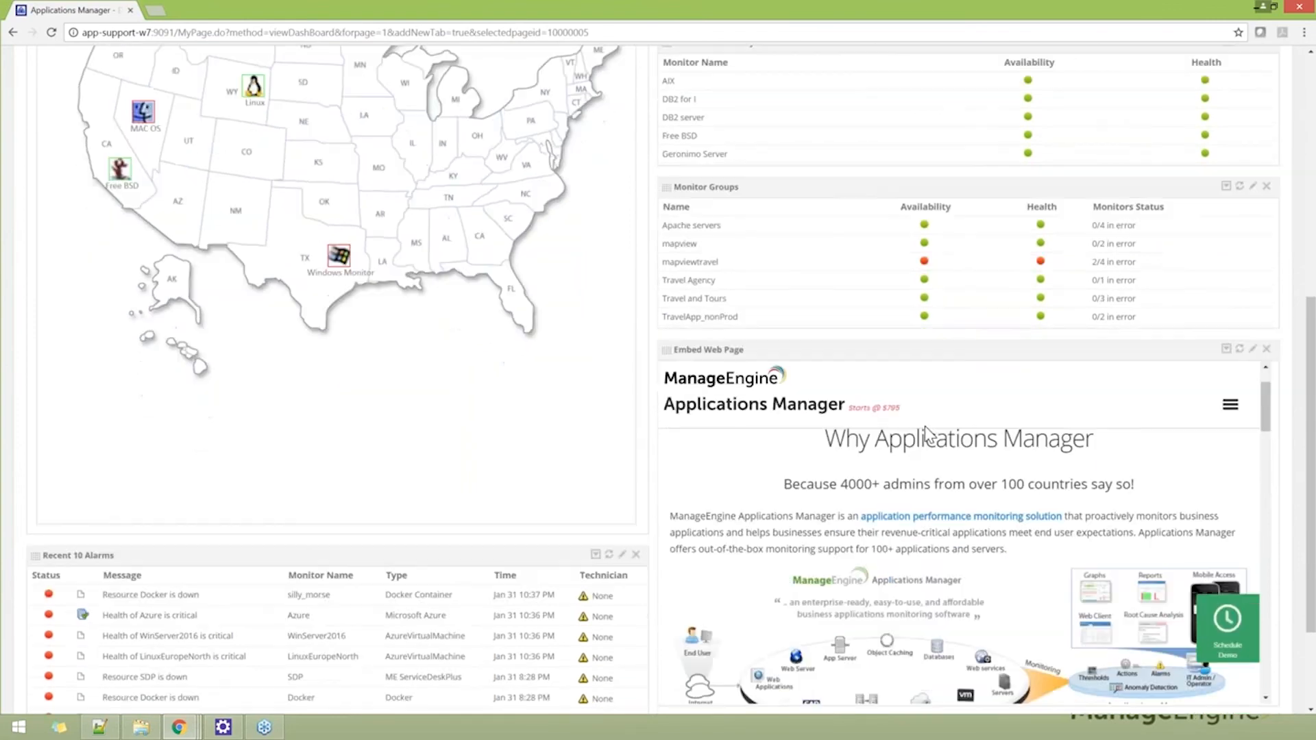
scroll(924, 428, "down", 1)
scroll(922, 433, "down", 1)
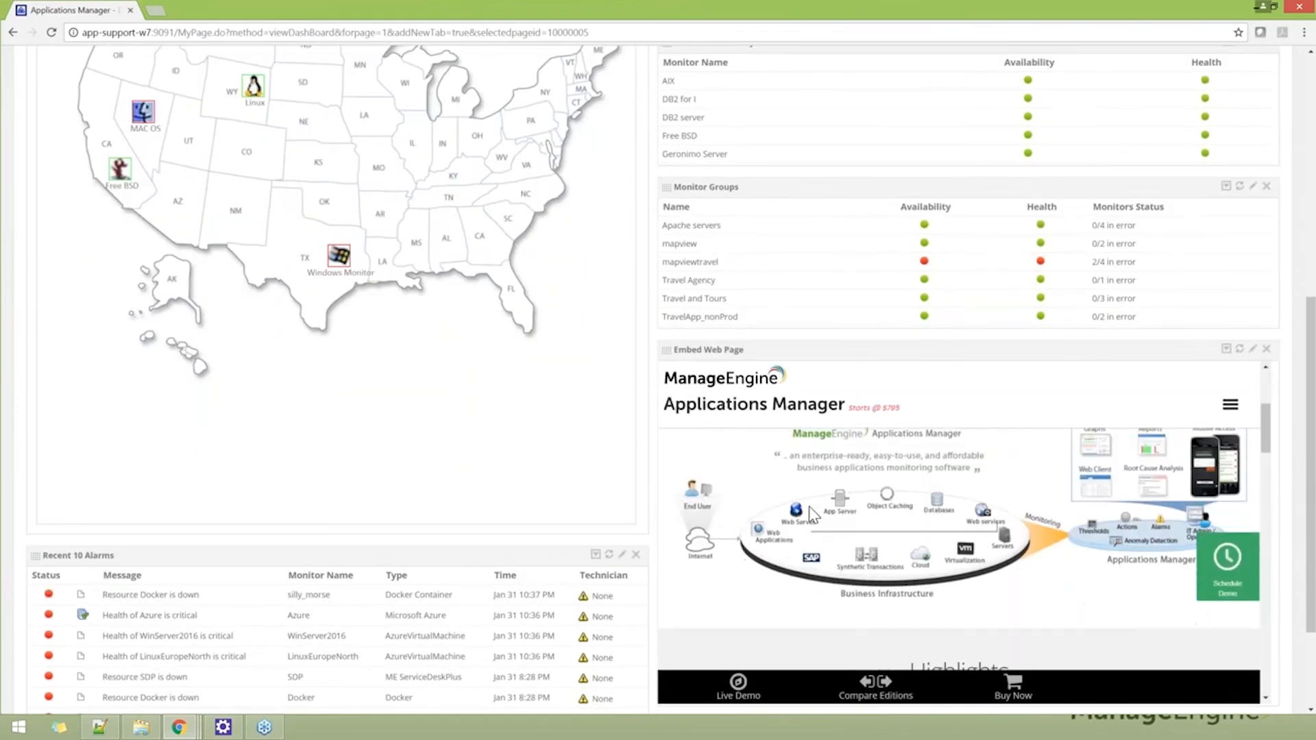
scroll(631, 500, "down", 1)
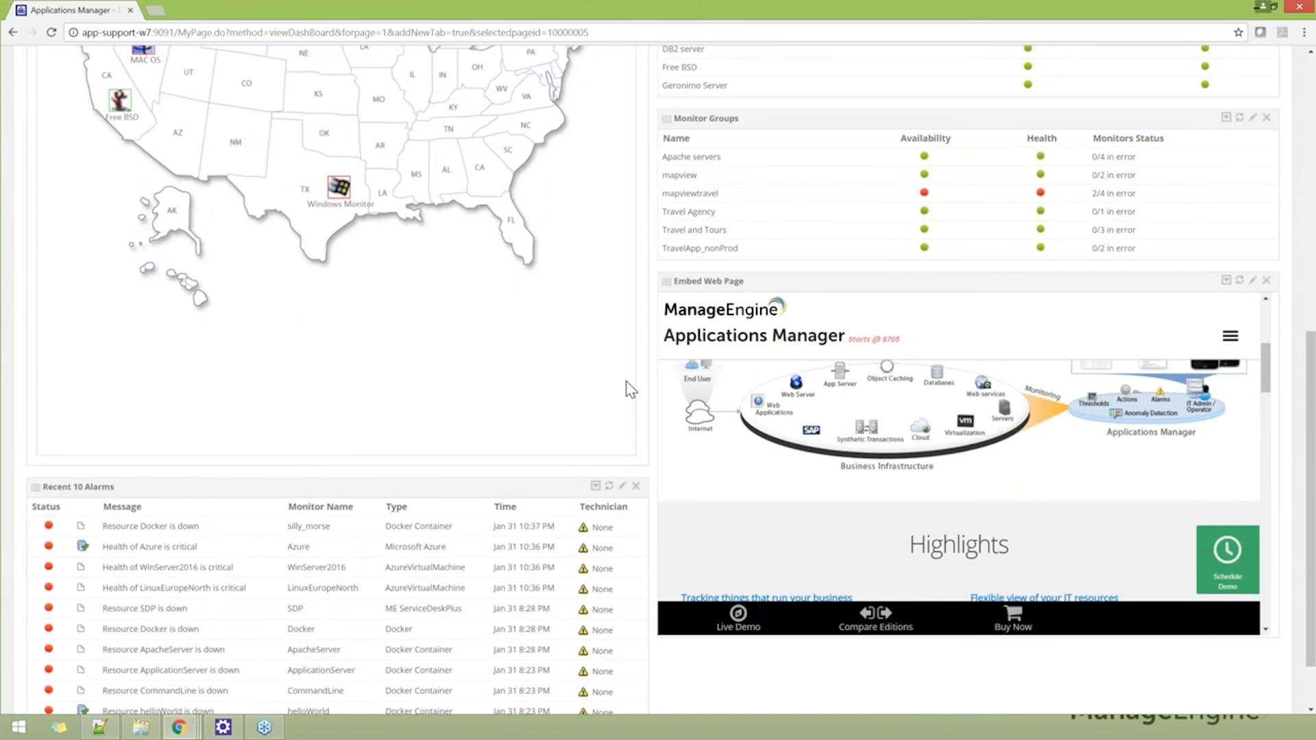
left_click(1253, 280)
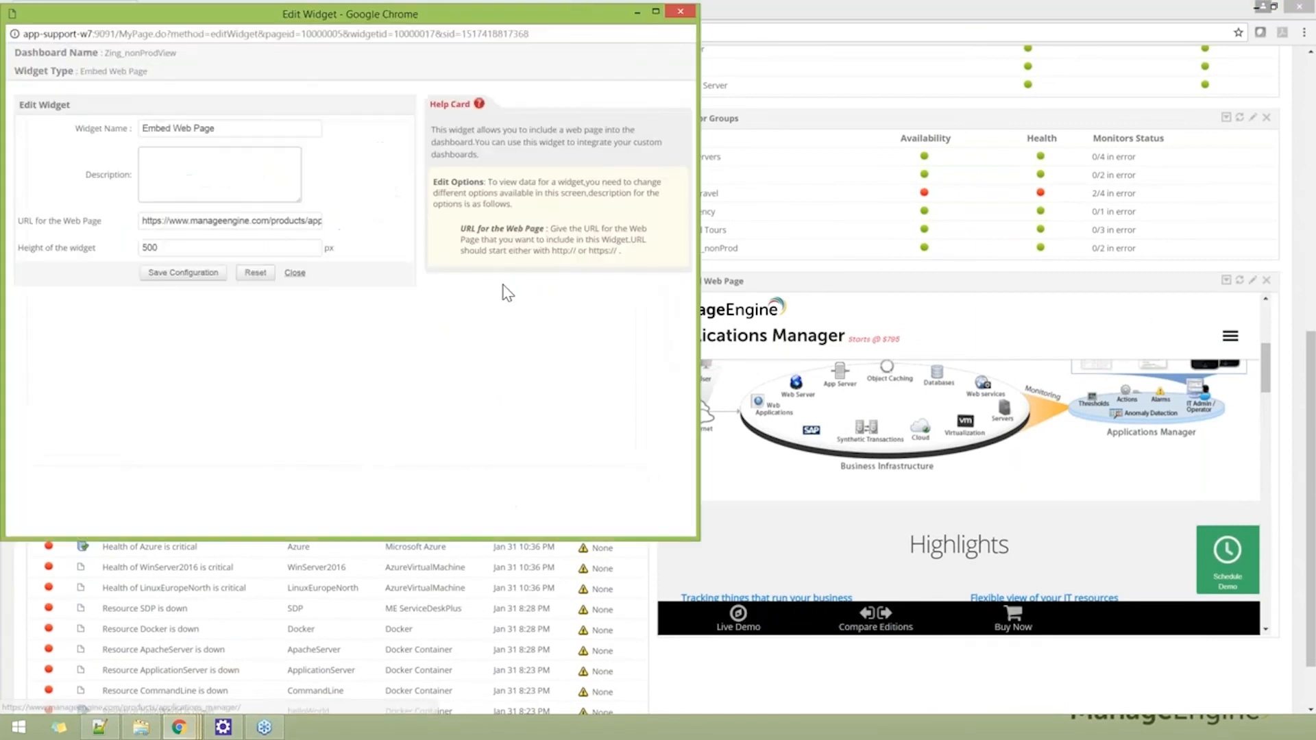
left_click(179, 220)
left_click(295, 272)
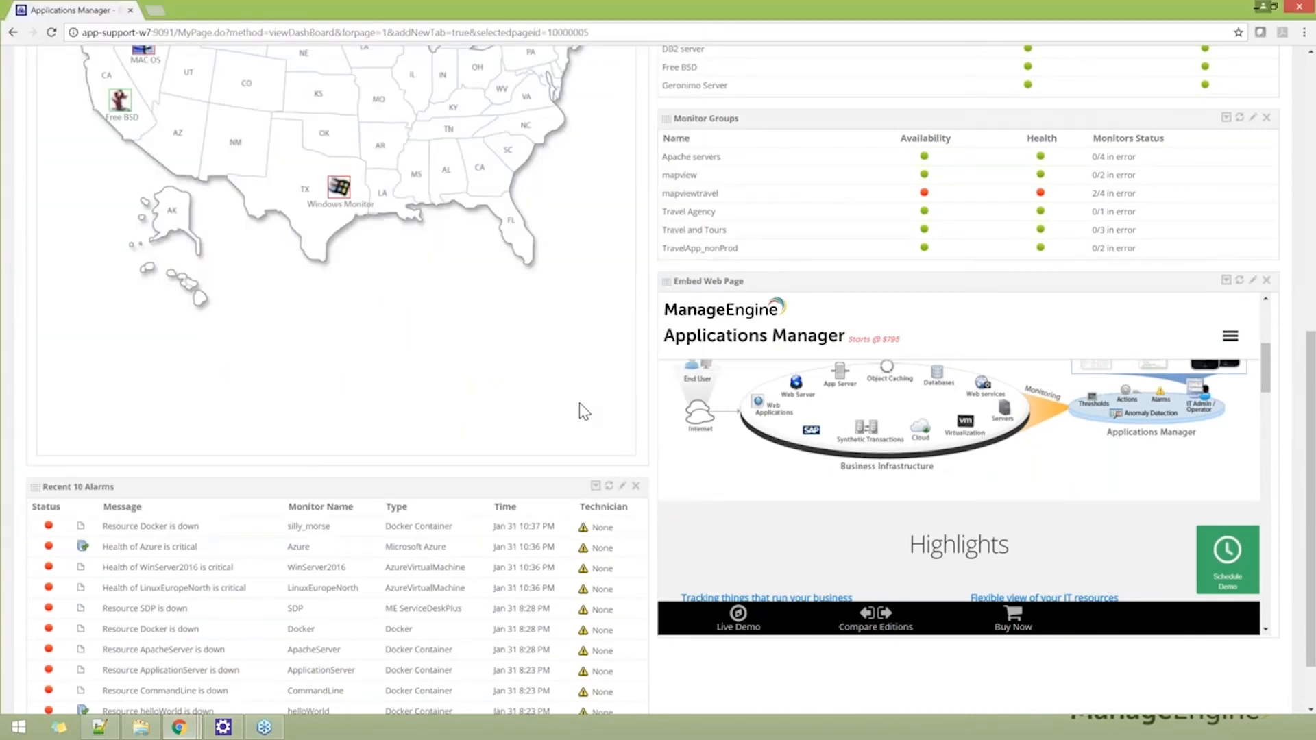
Review the number of alarms options and category view of the Recent 10 Alarms widget, and close its settings without saving.
scroll(579, 402, "down", 1)
left_click_drag(158, 419, 144, 421)
left_click(603, 416)
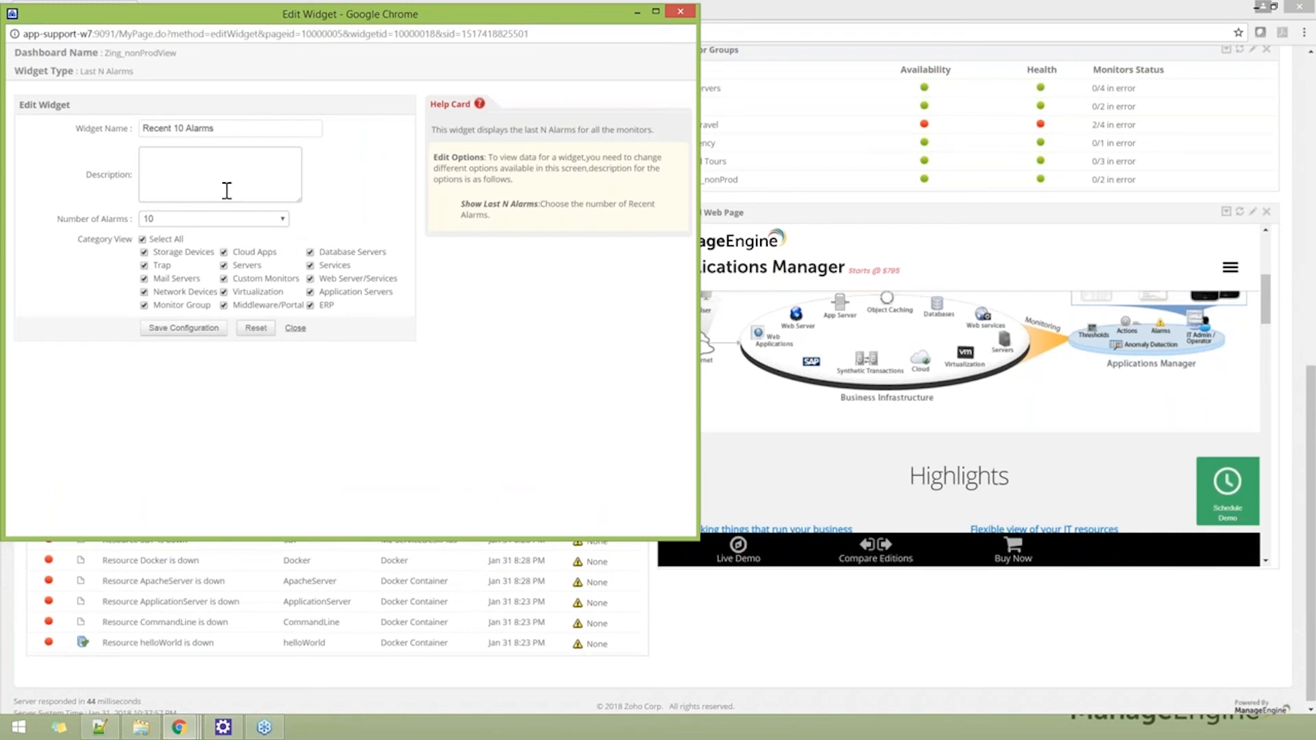
left_click_drag(57, 219, 130, 221)
left_click(282, 220)
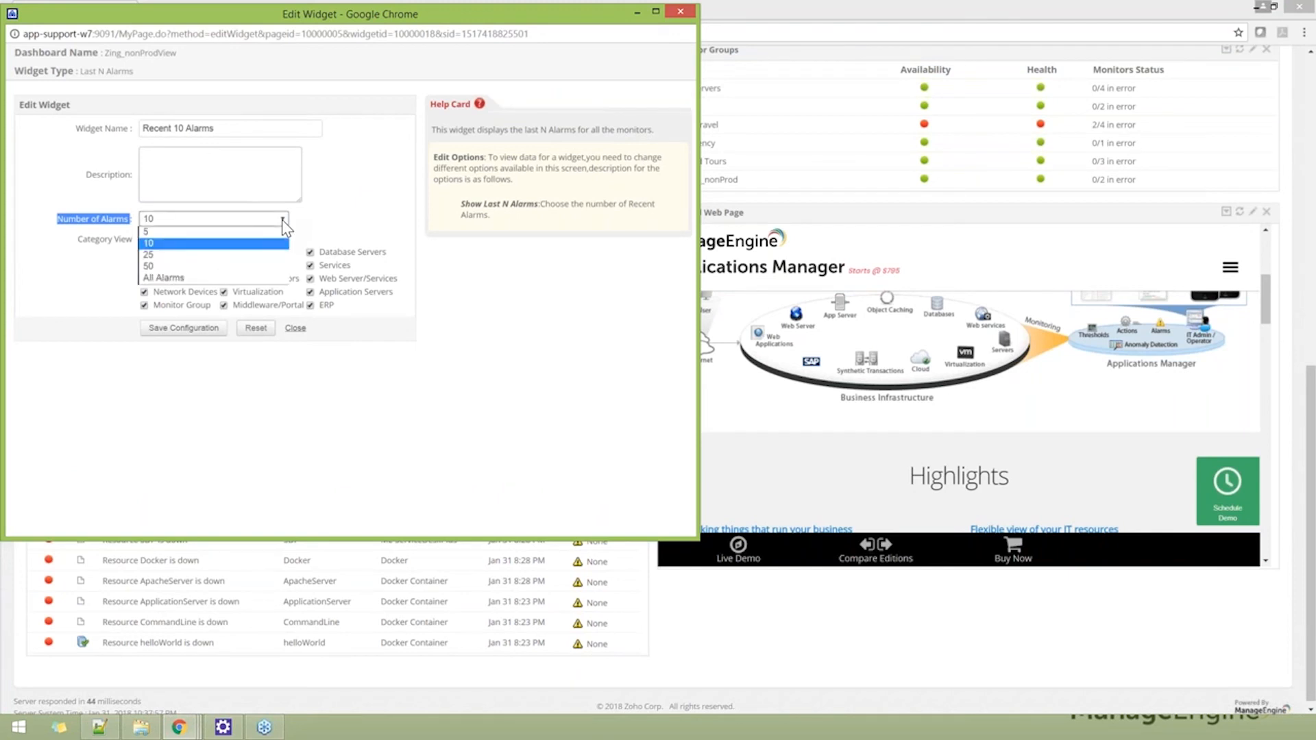
left_click(371, 248)
left_click(294, 329)
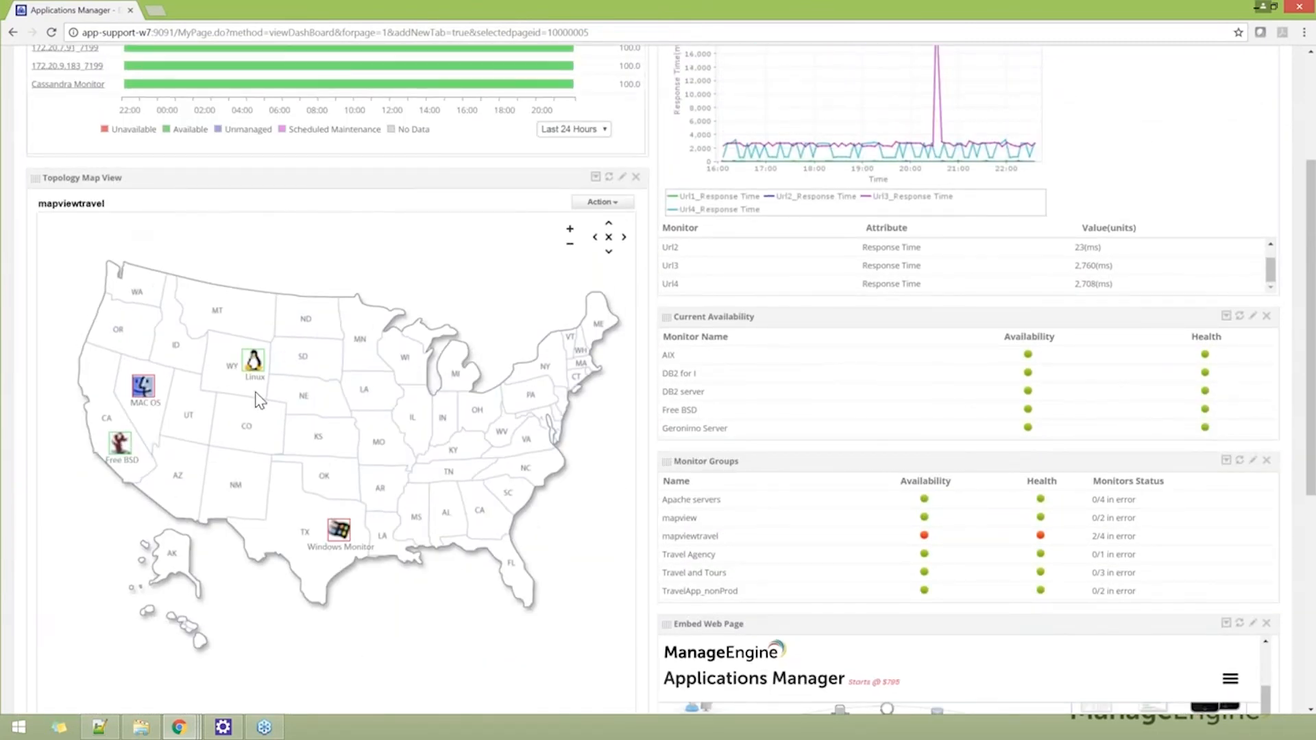
Show the Publish Dashboard code snippet for the Zing_nonProdView dashboard, examine how it integrates with a web portal, and close it.
mouse_move(254, 366)
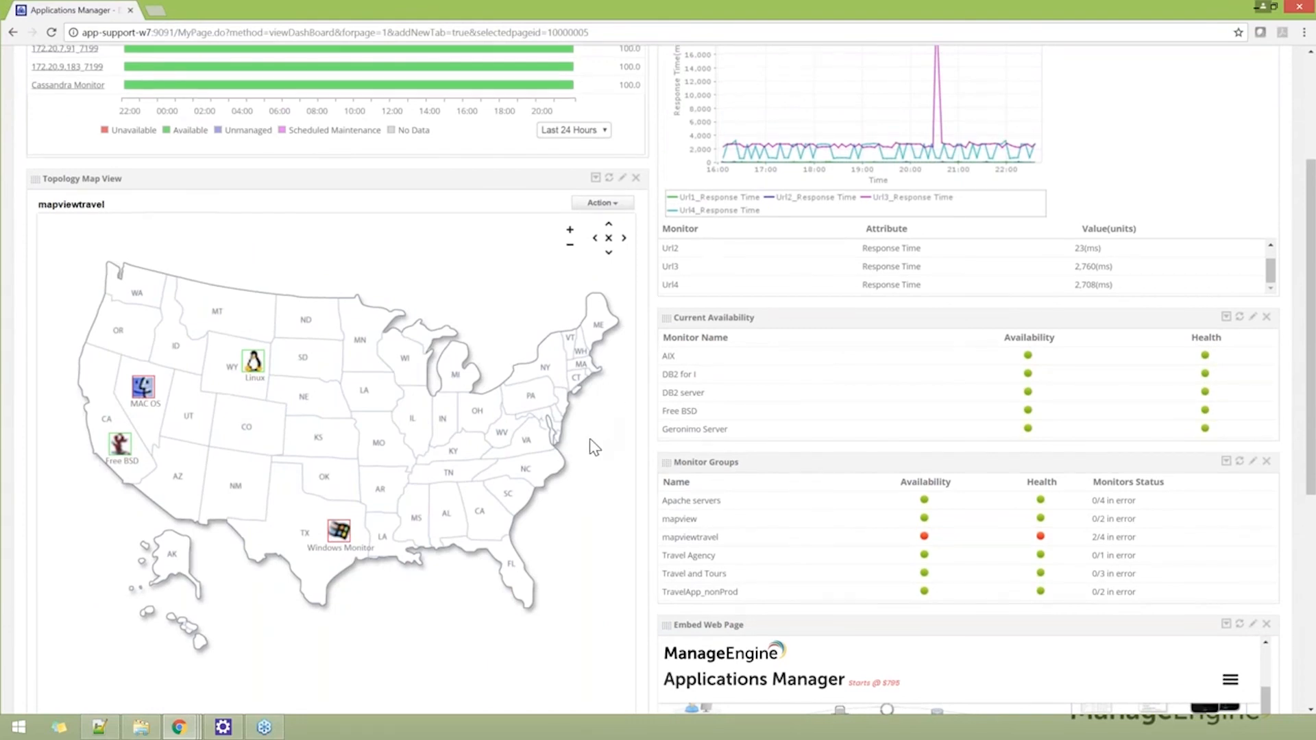
scroll(603, 426, "up", 3)
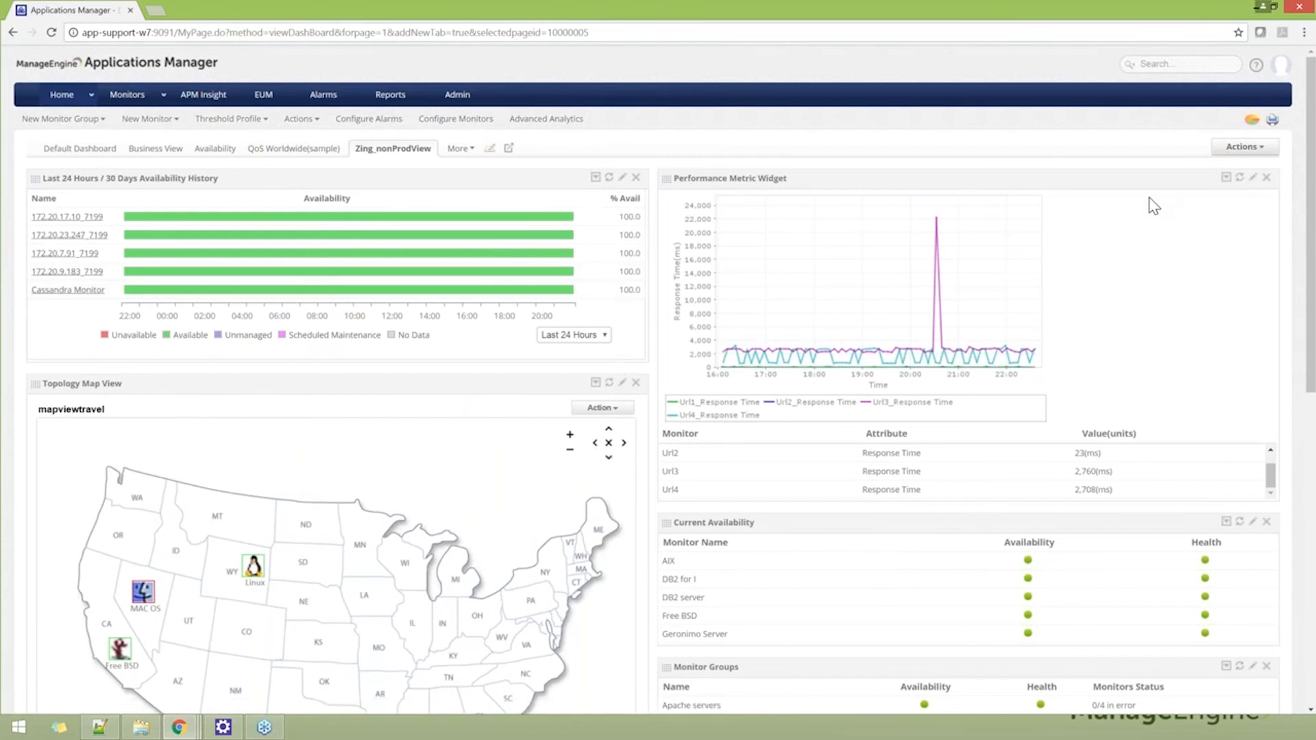
left_click(1263, 155)
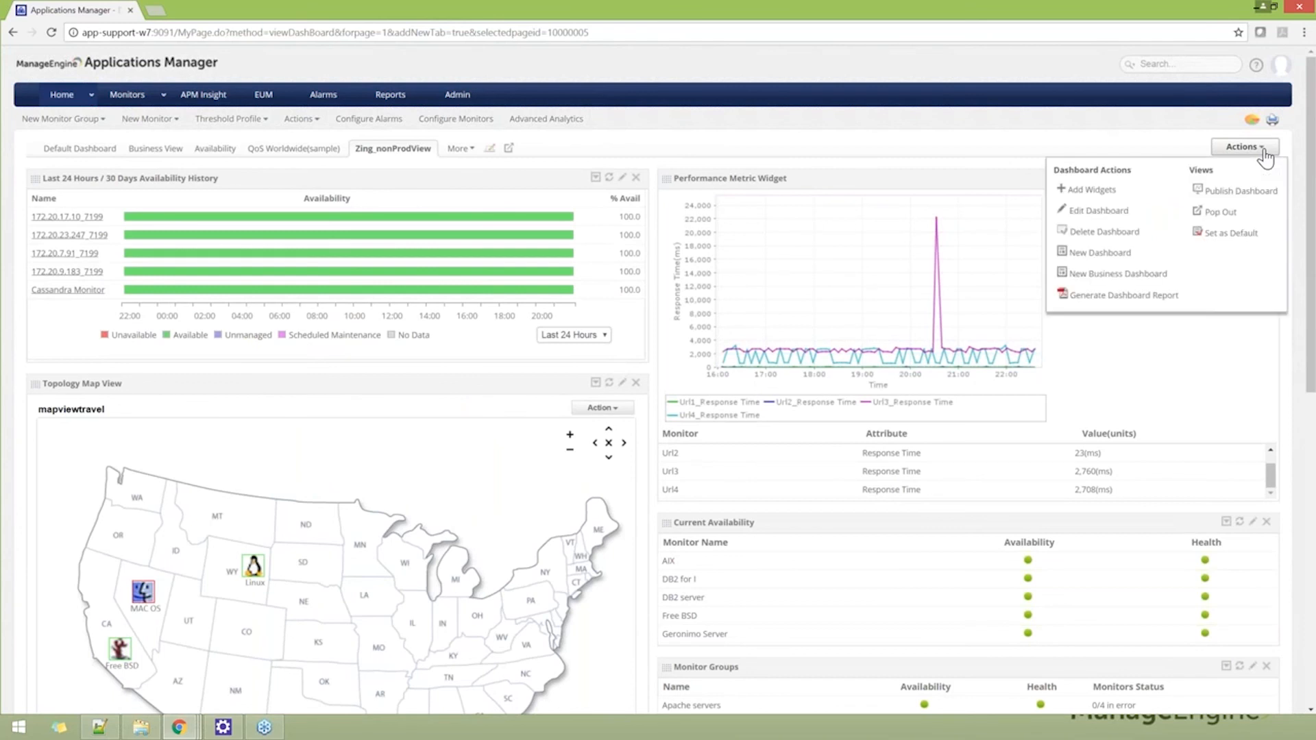
left_click(1232, 199)
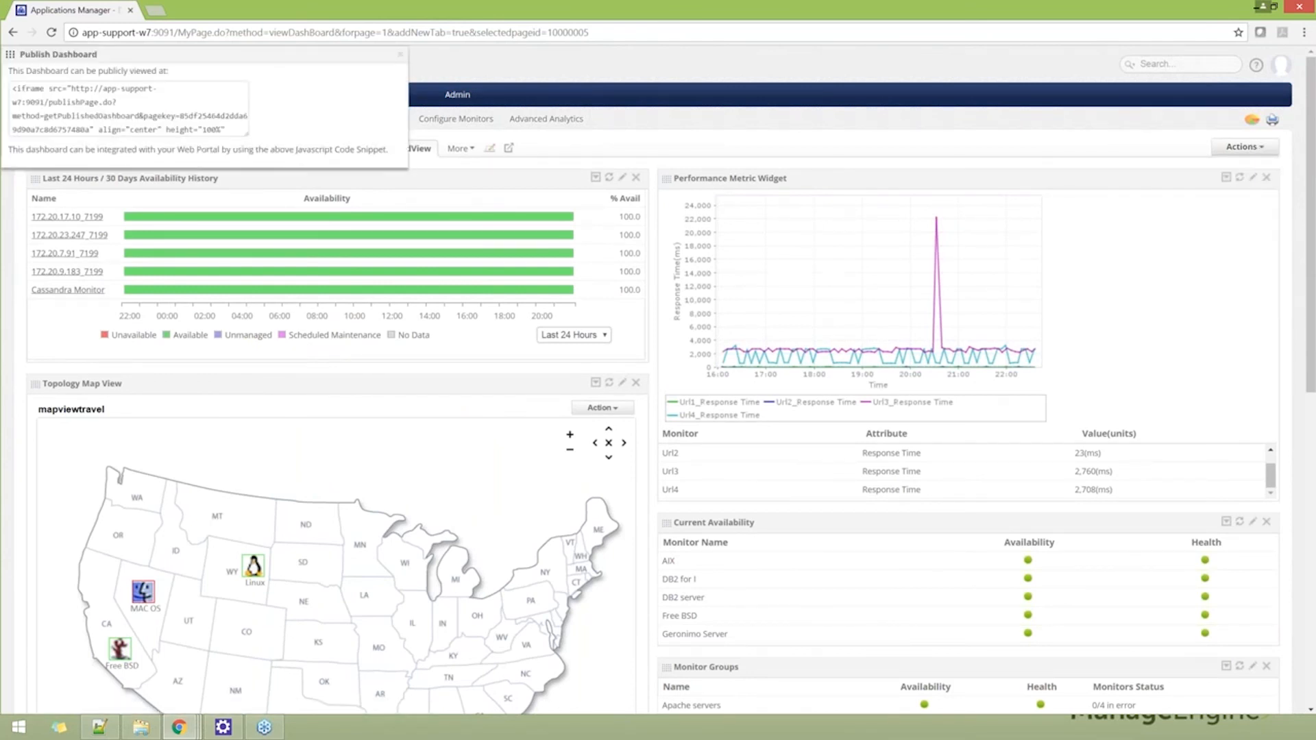
left_click_drag(295, 149, 391, 150)
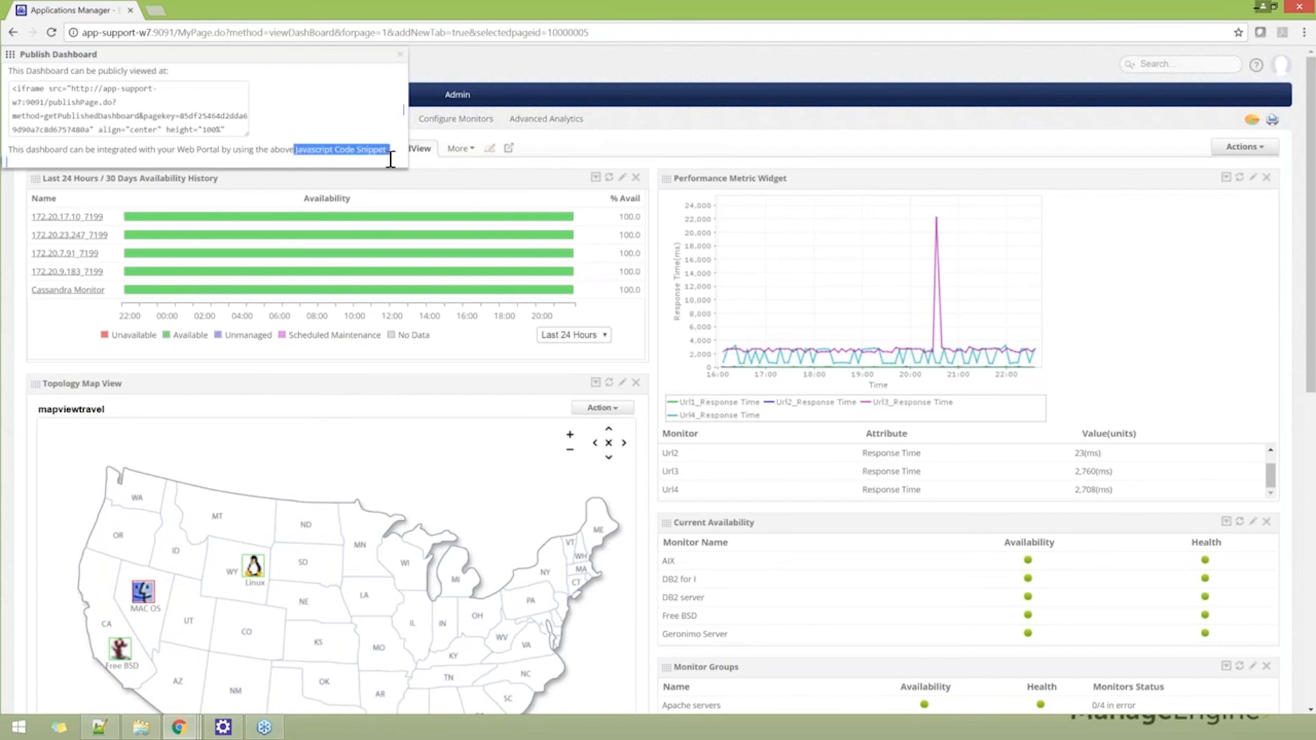
left_click(400, 55)
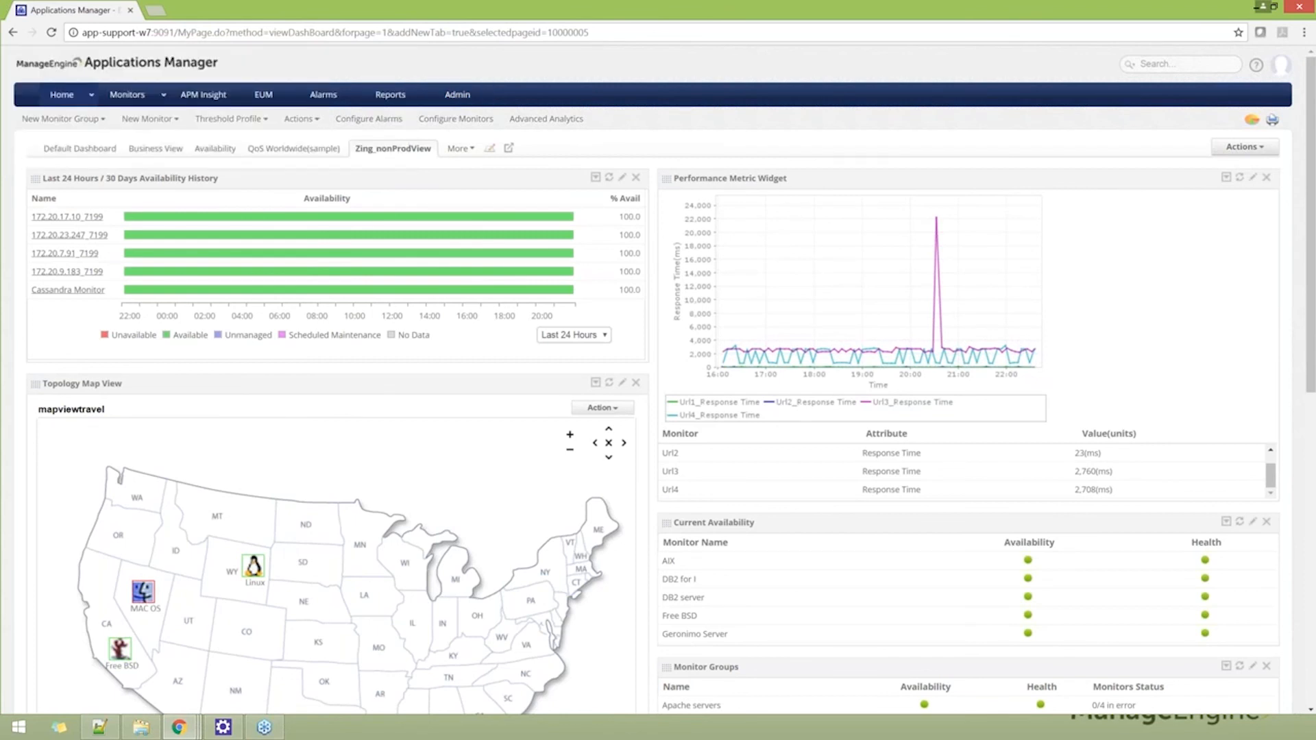